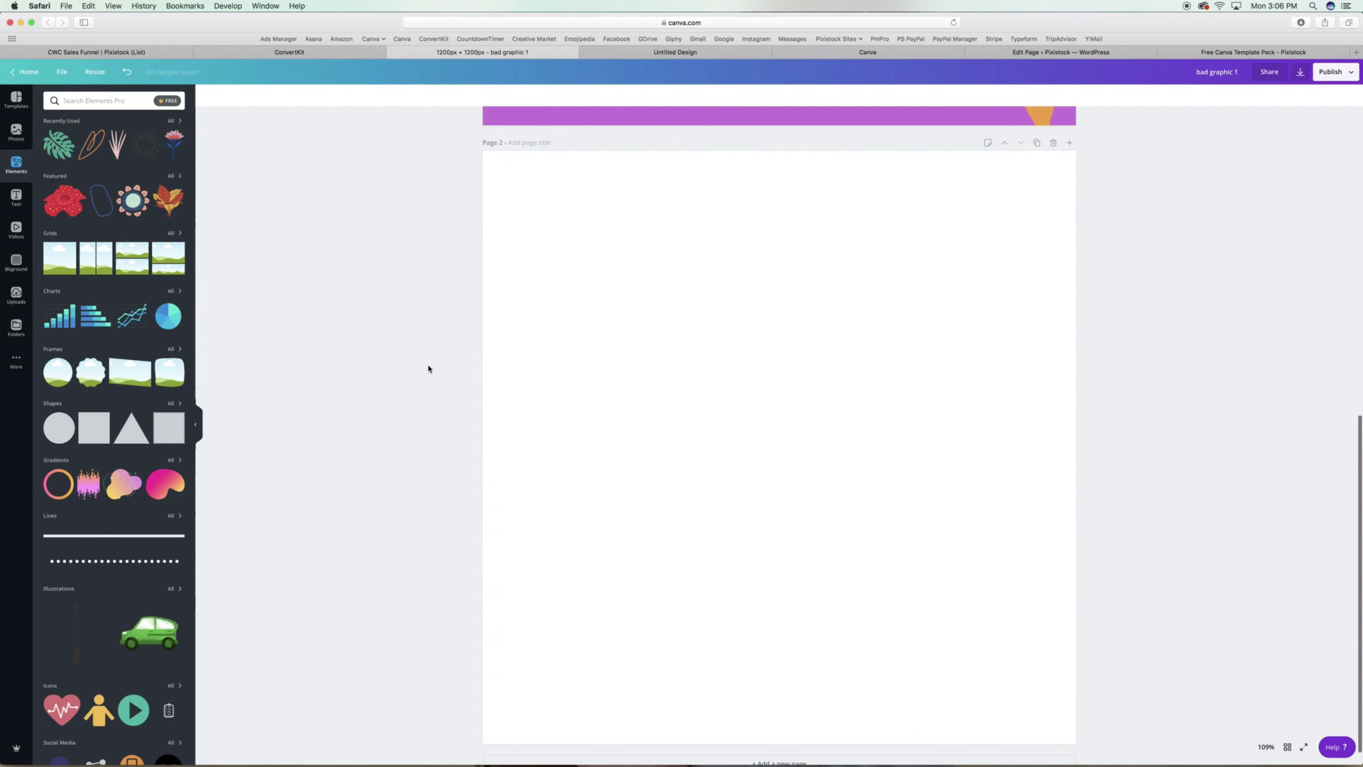
Make page 2's background light grey.
left_click(497, 369)
left_click(208, 95)
left_click(174, 154)
Add the stock photo of women seen from behind to page 2, stretched across the page width.
left_click(16, 131)
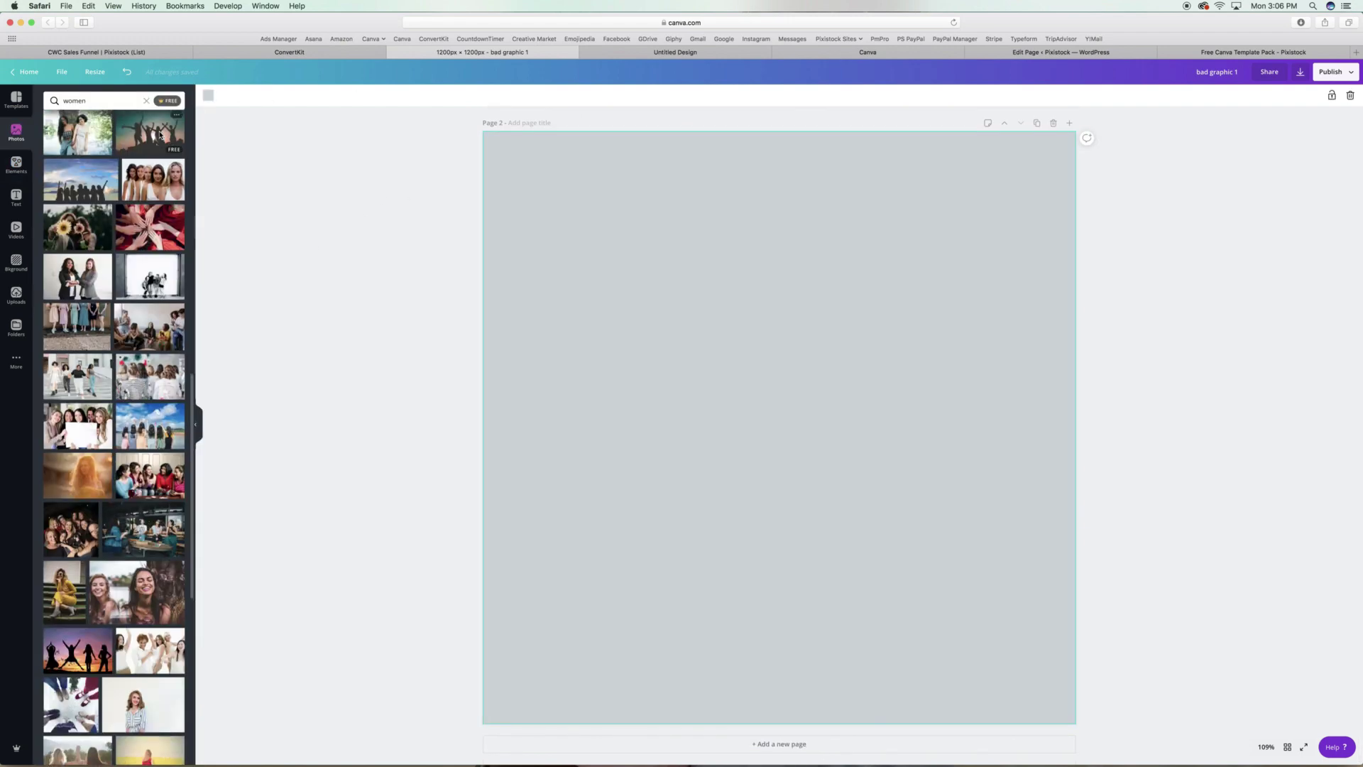
left_click(146, 101)
left_click(78, 178)
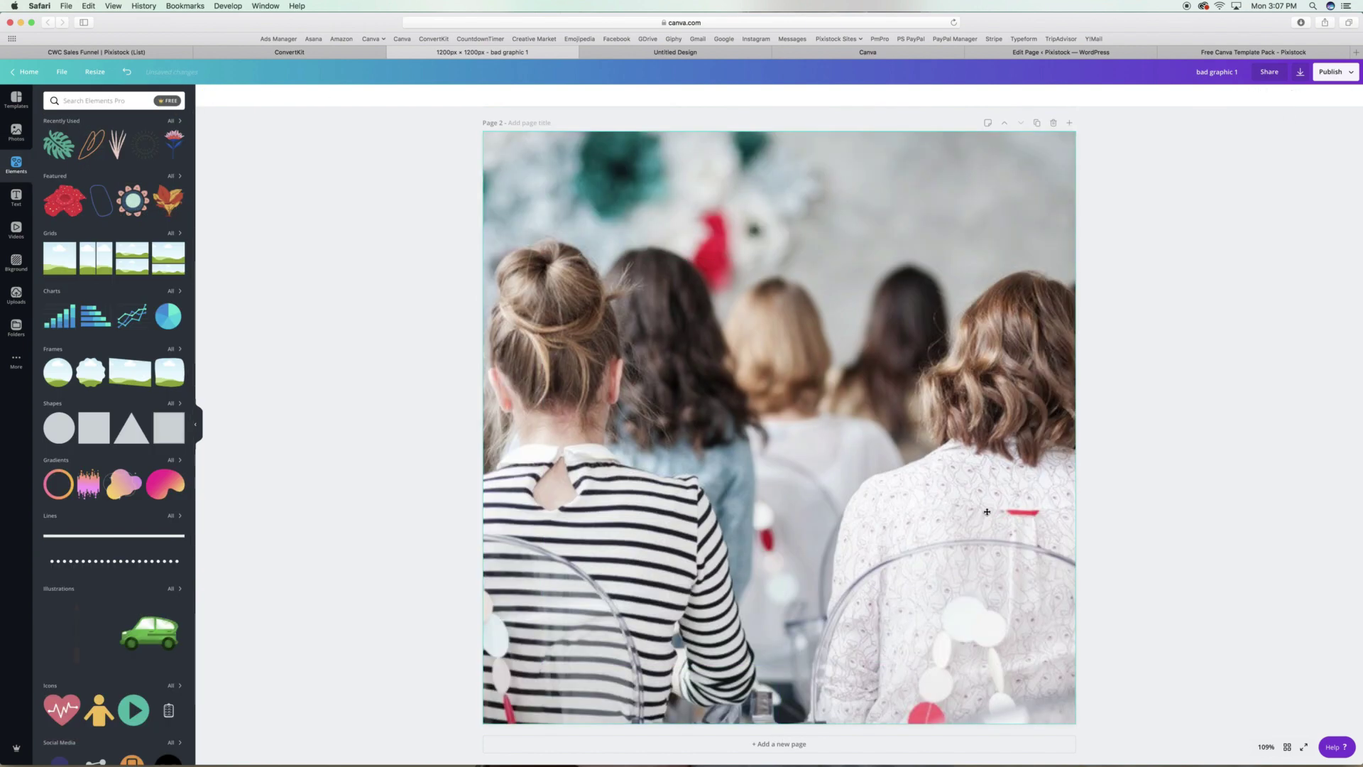
left_click_drag(1076, 724, 1076, 291)
Crop the photo into a top banner and desaturate it to black and white (Saturation -100).
double_click(546, 128)
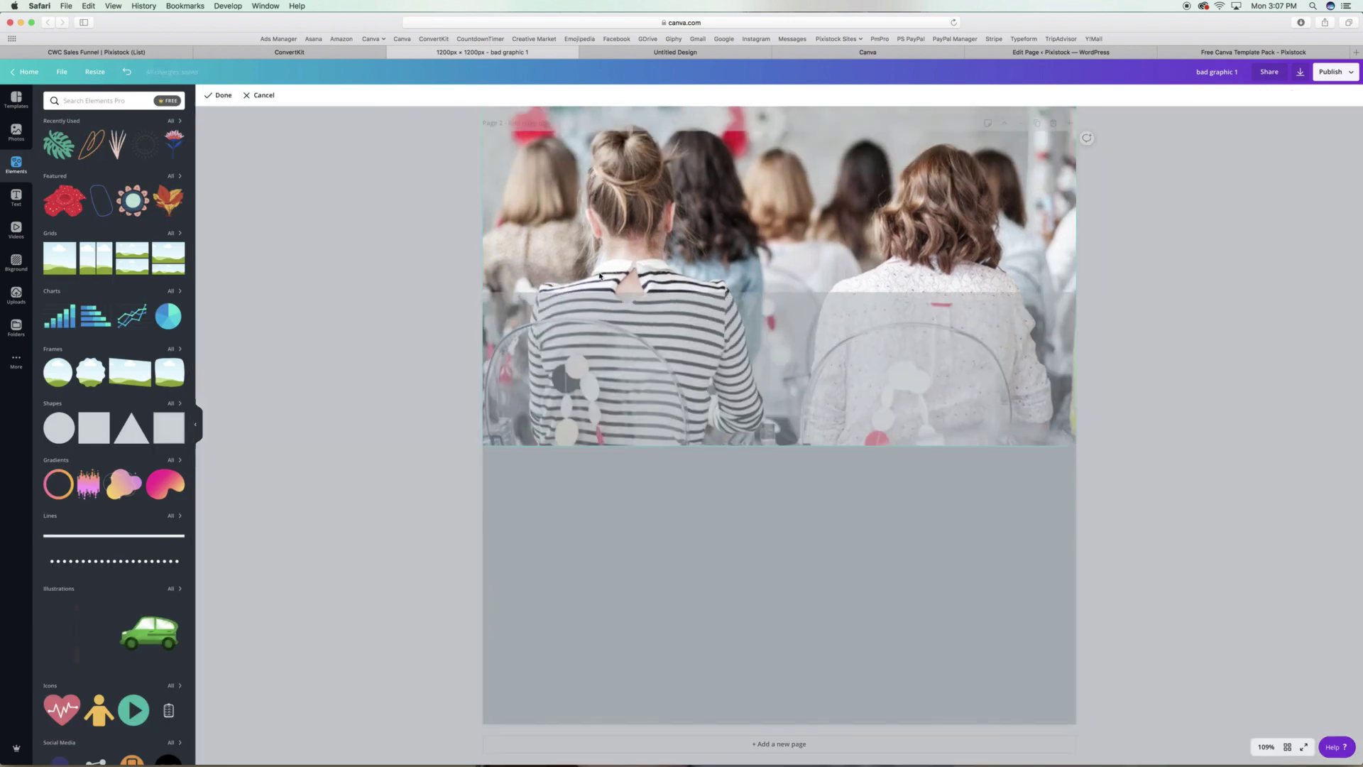
left_click_drag(546, 128, 547, 188)
key("Return")
left_click(260, 95)
left_click_drag(778, 291, 776, 319)
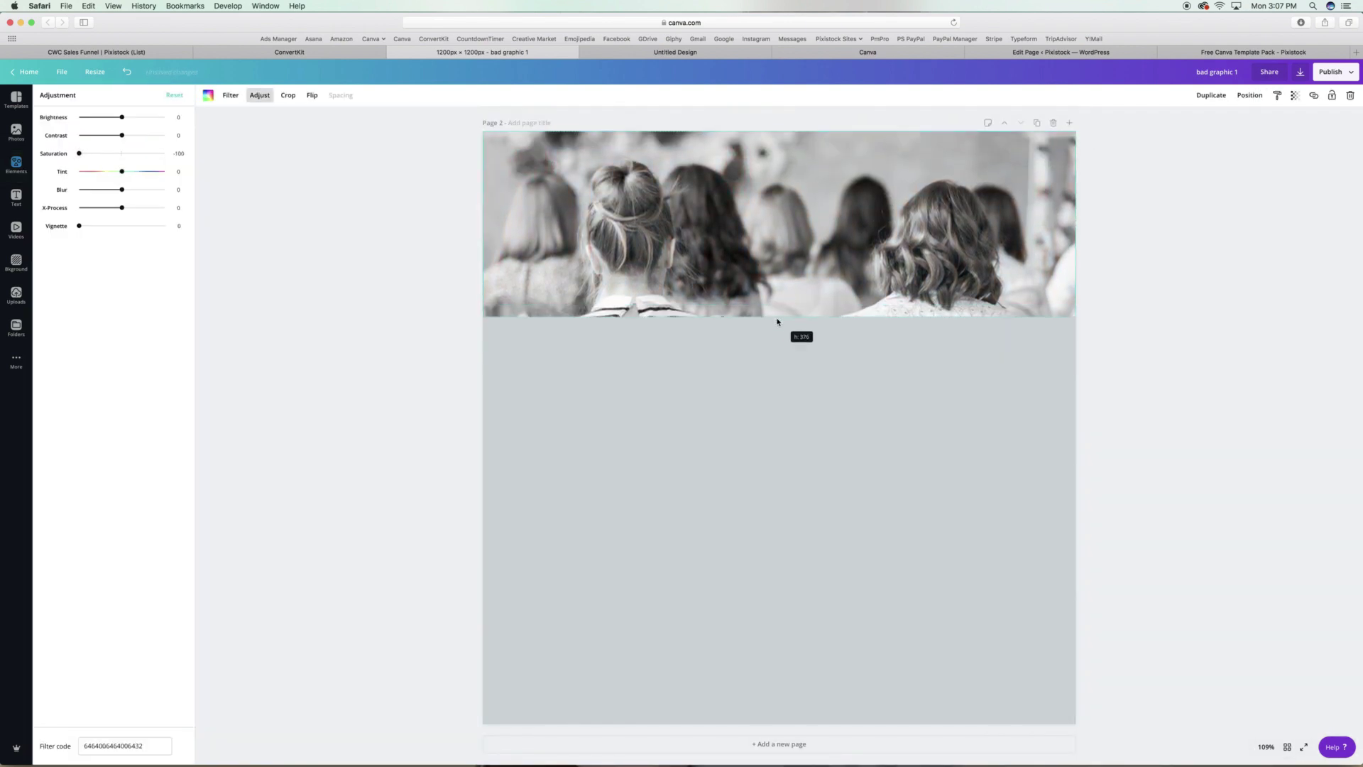
left_click(359, 274)
Copy the script tagline from page 1 and paste it below the photo on page 2.
scroll(365, 368, "up", 10)
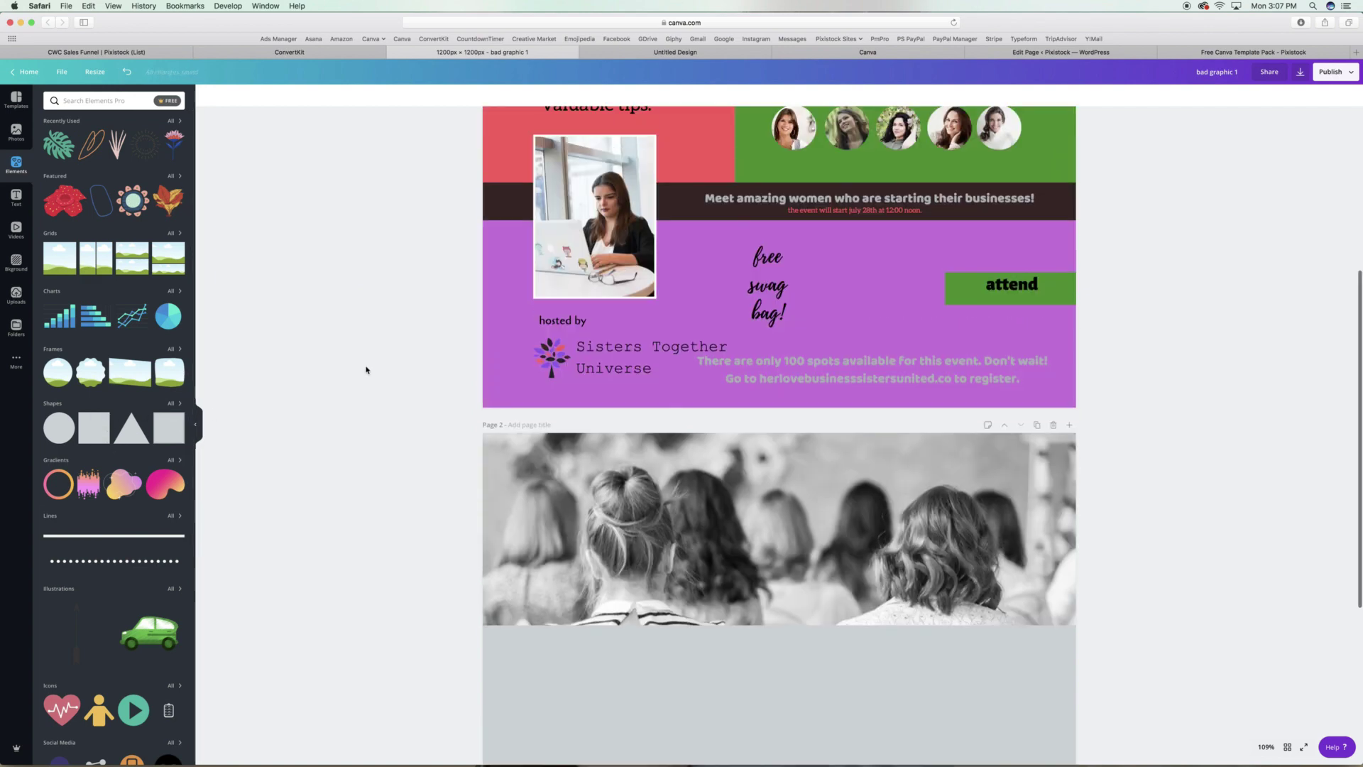
key("Tab")
scroll(661, 241, "down", 10)
key("ctrl+v")
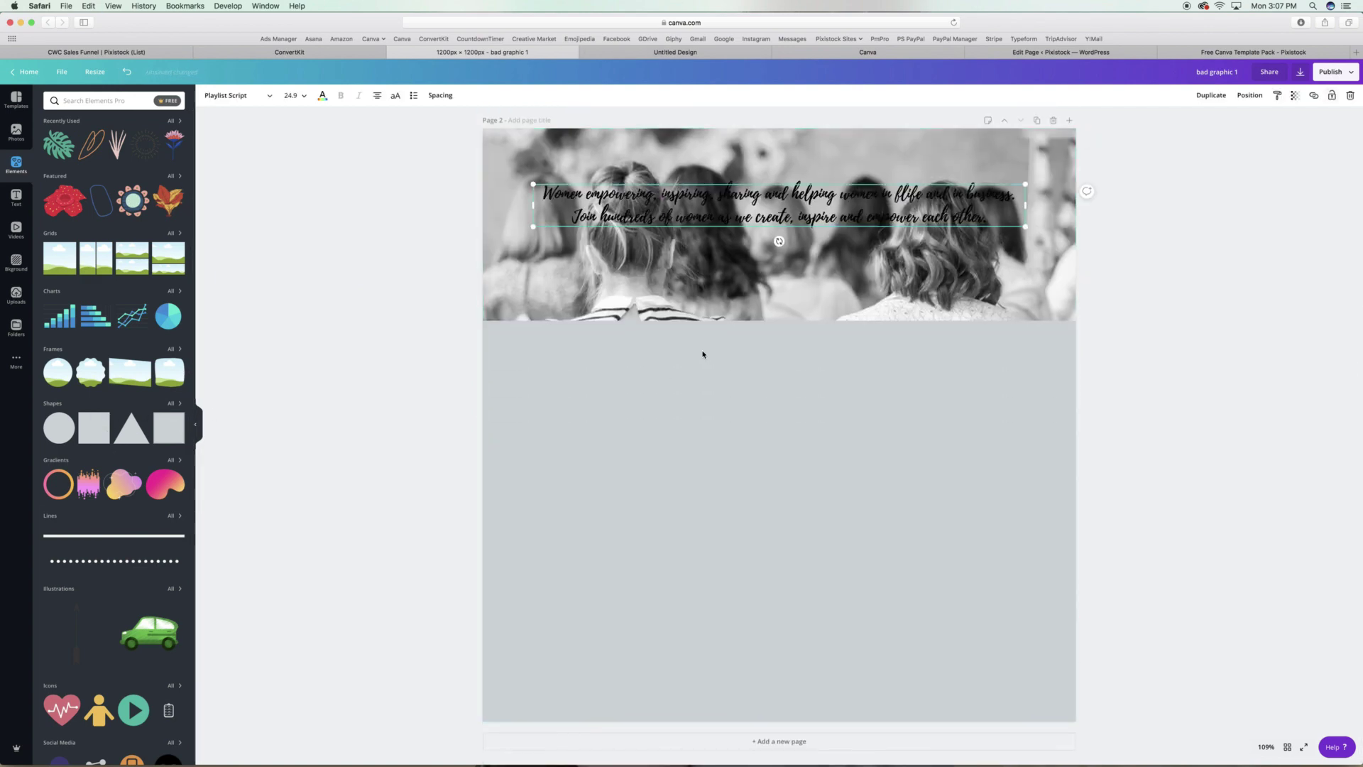
left_click_drag(759, 207, 760, 389)
Change the text to 'Be inspired!', enlarge it to 71 and centre it under the photo.
triple_click(820, 402)
left_click_drag(990, 403, 561, 372)
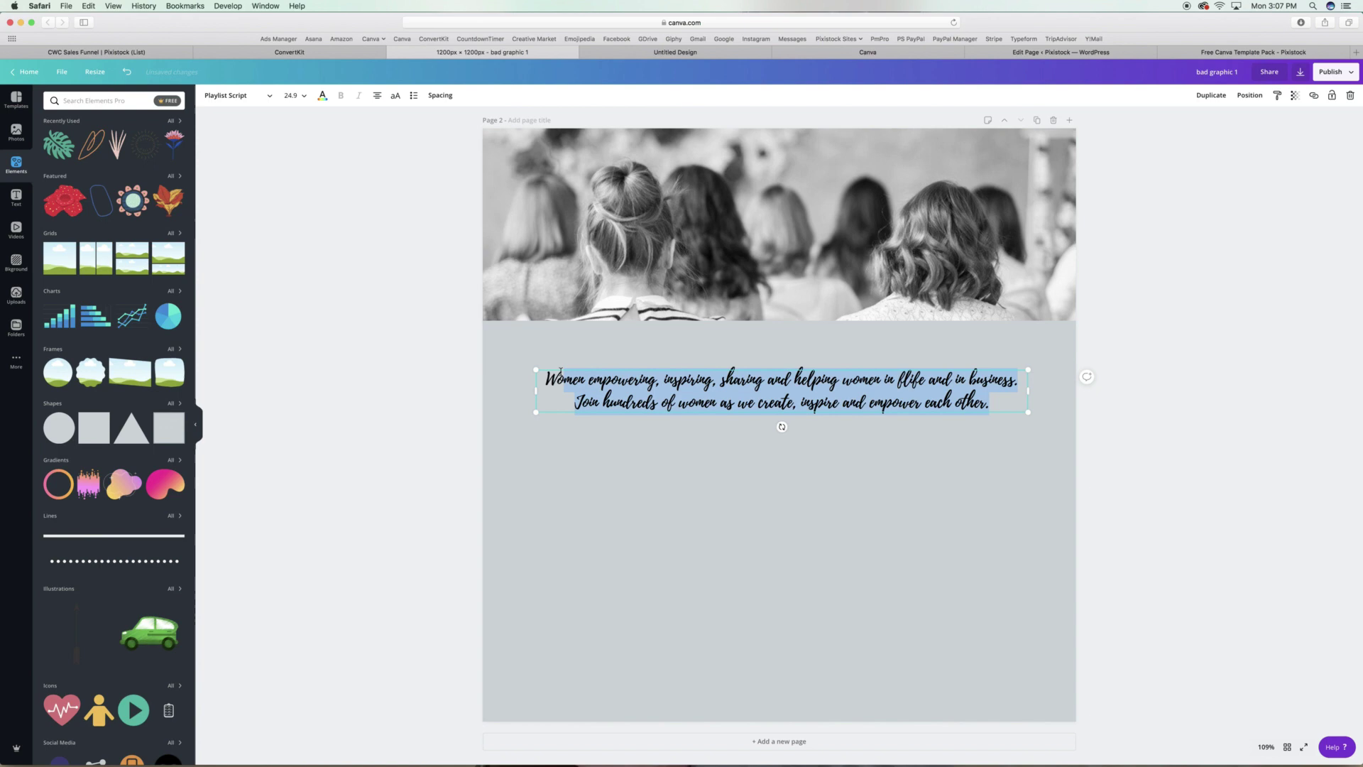
type("Be inspired!")
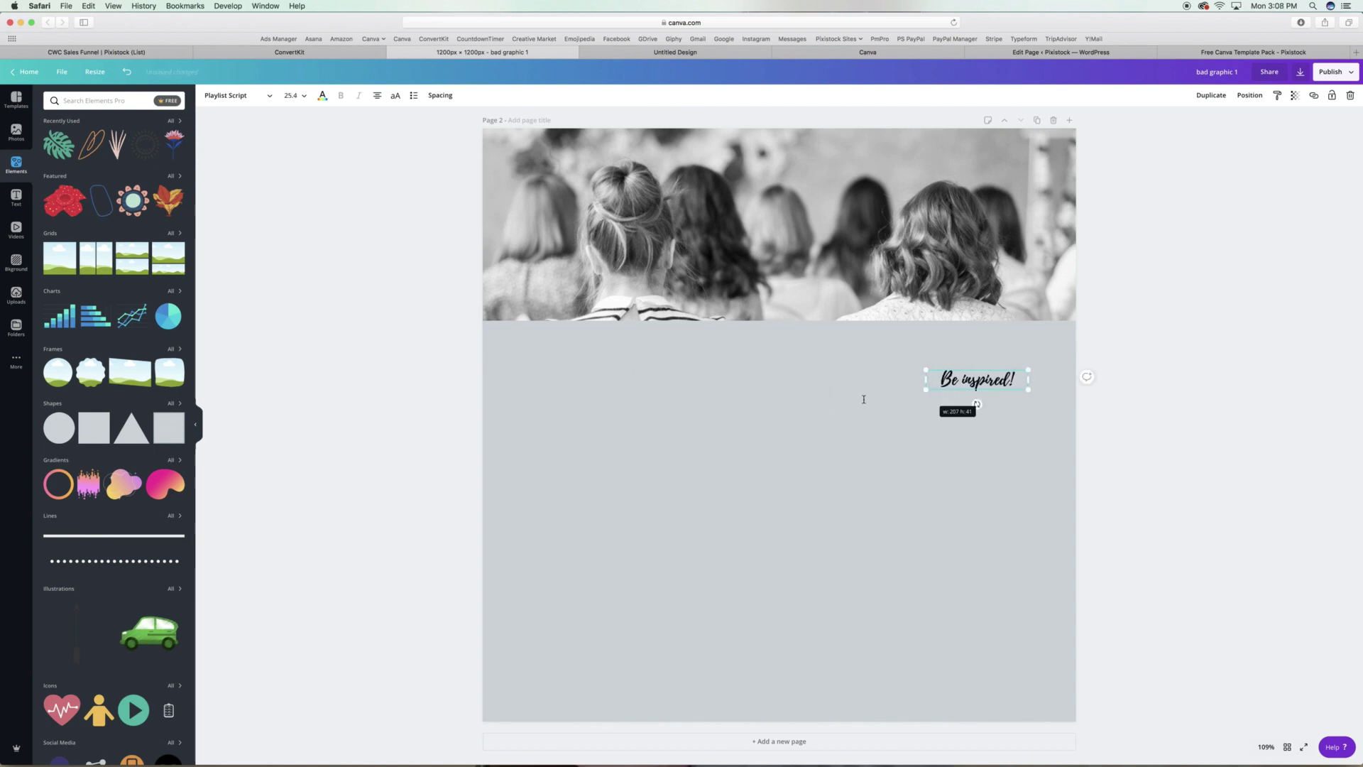
left_click_drag(864, 399, 778, 363)
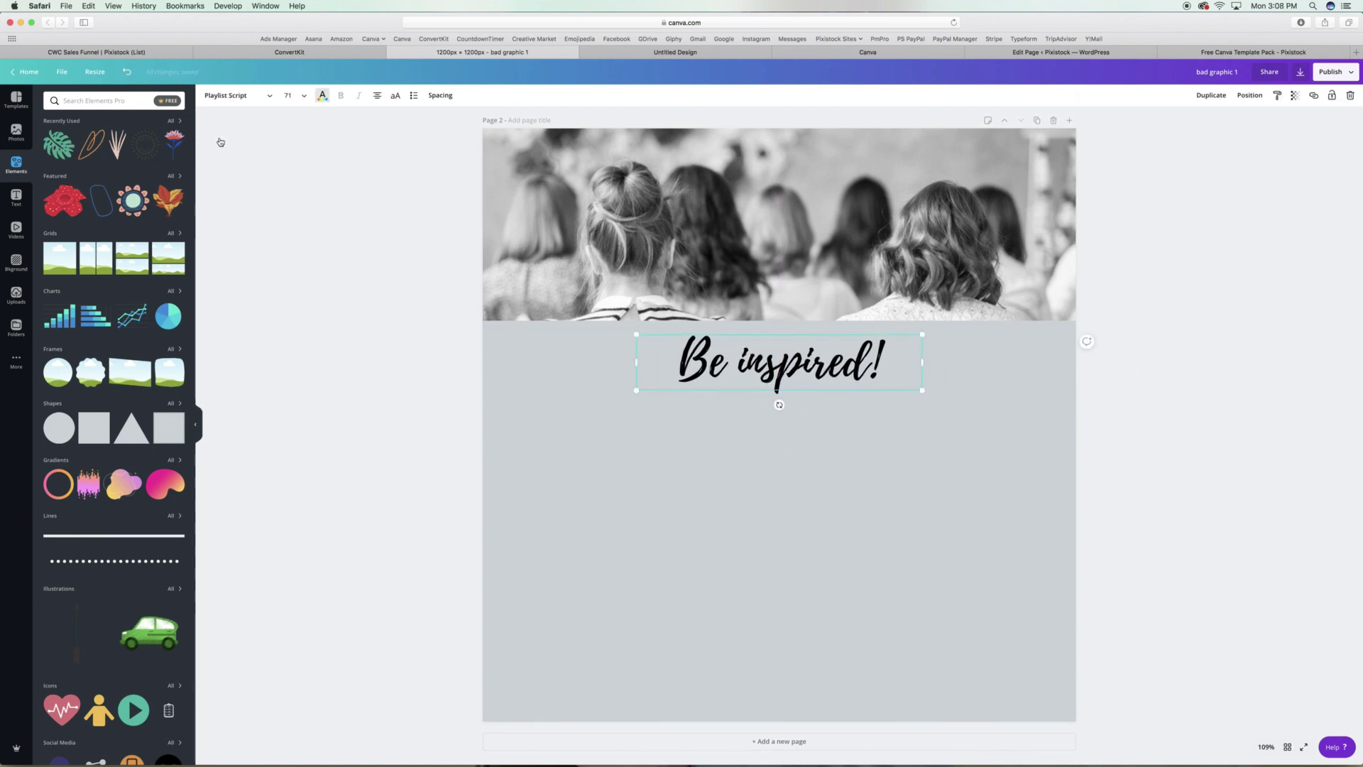
Colour the 'Be inspired!' heading purple, #8244ff.
left_click(322, 95)
left_click(76, 127)
left_click(52, 127)
left_click(150, 152)
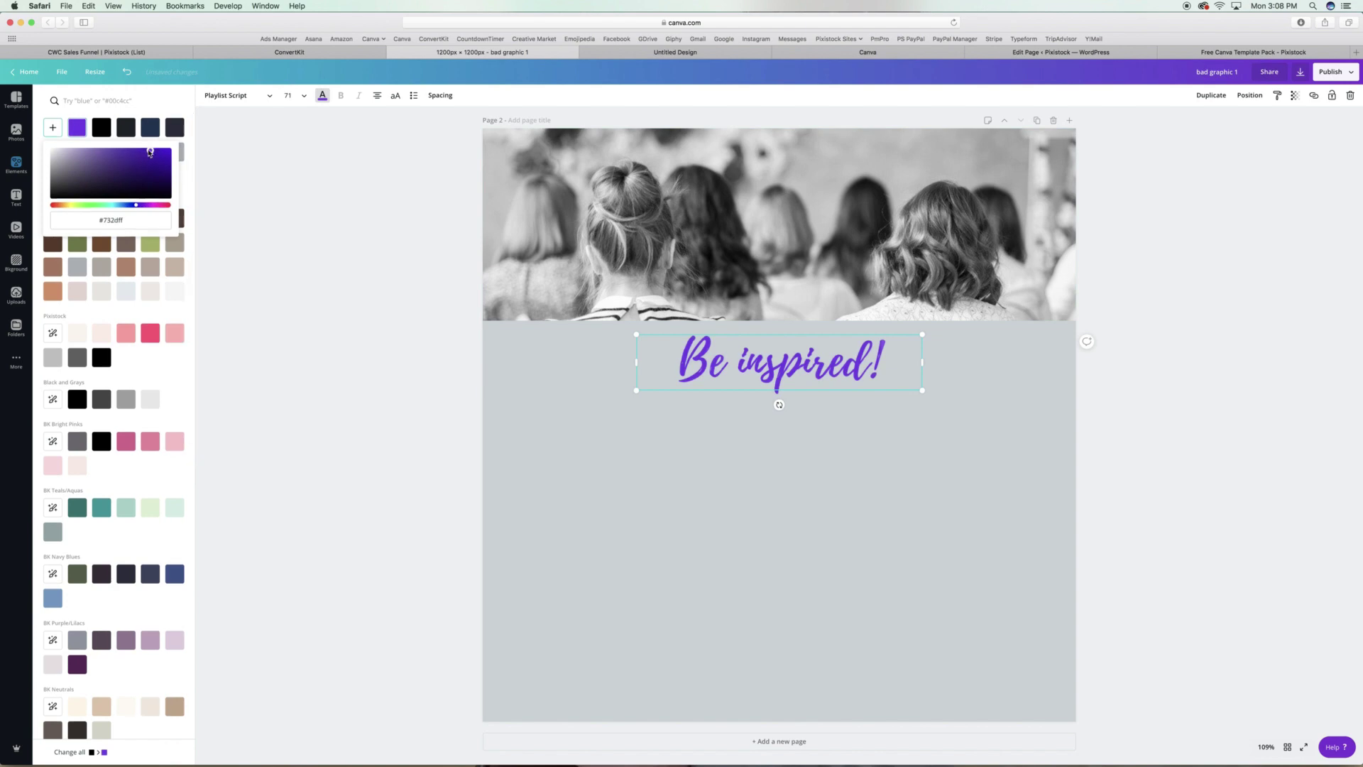
left_click_drag(150, 152, 141, 150)
left_click(304, 151)
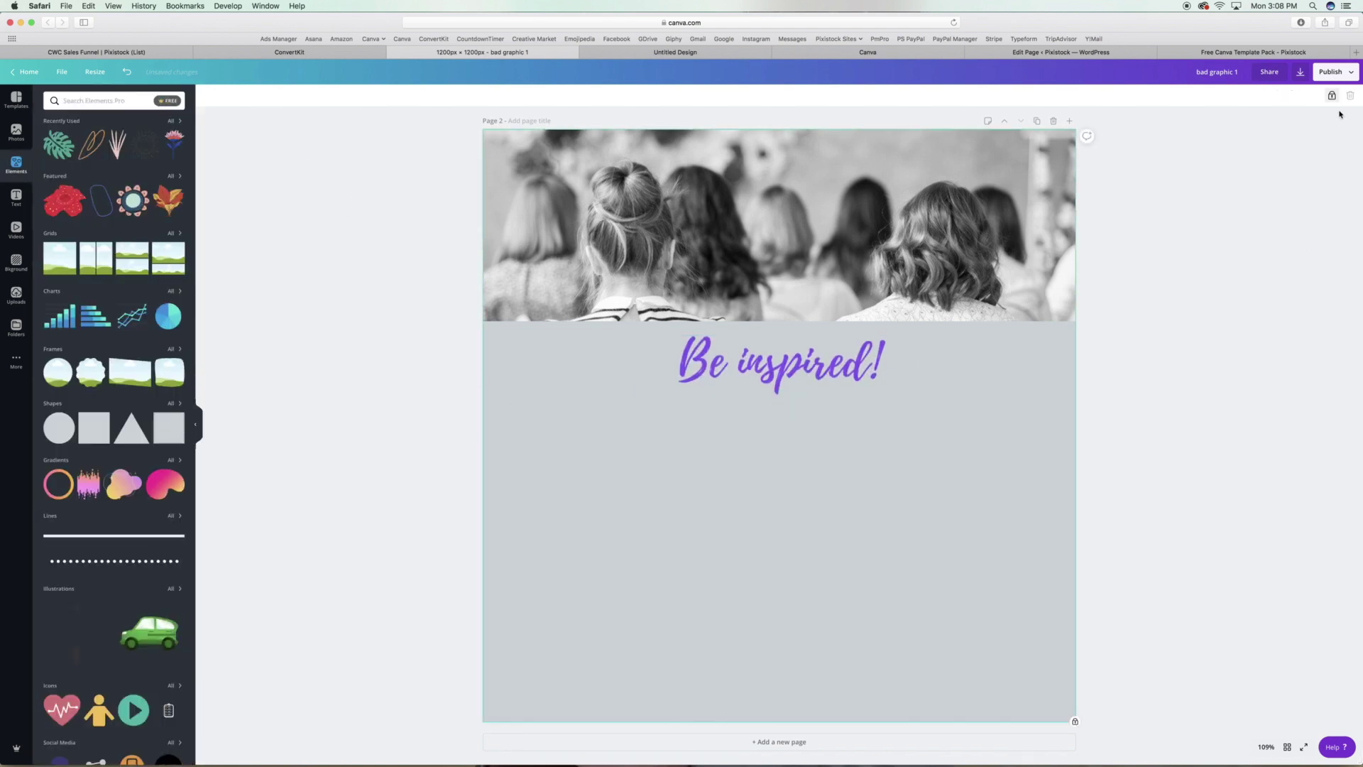
Tint page 2's background pale blue, #dce6ef.
left_click(208, 95)
left_click(53, 129)
left_click(59, 154)
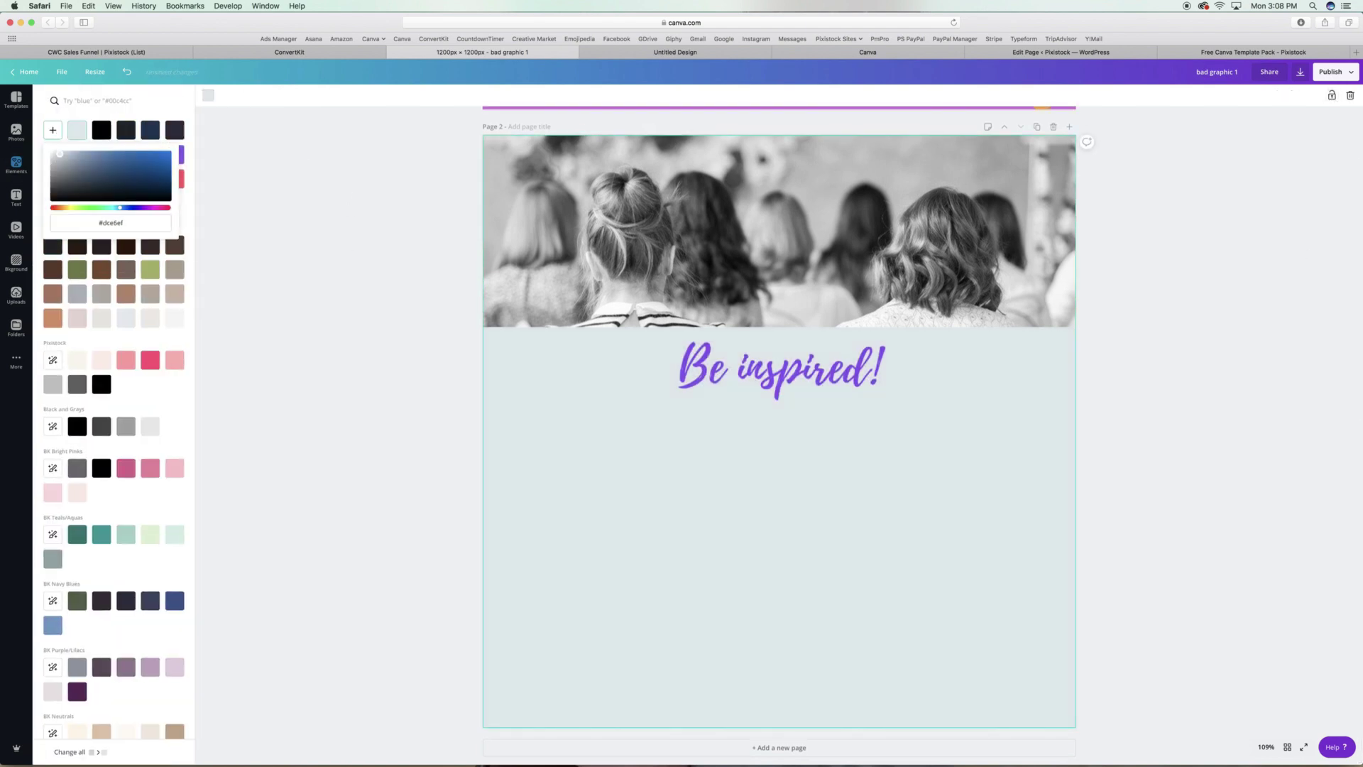
left_click(329, 168)
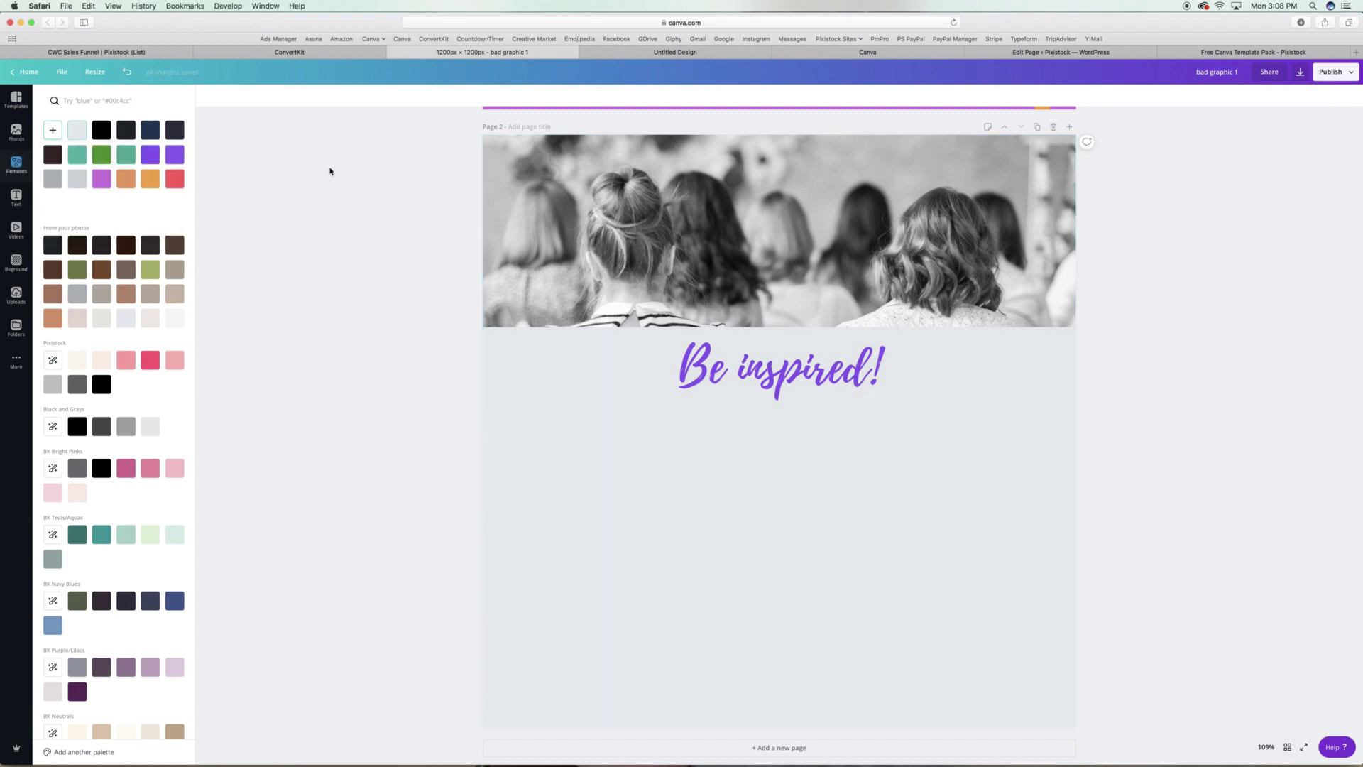
Copy page 1's speakers text box onto page 2, widen it and centre-align it.
scroll(348, 168, "up", 10)
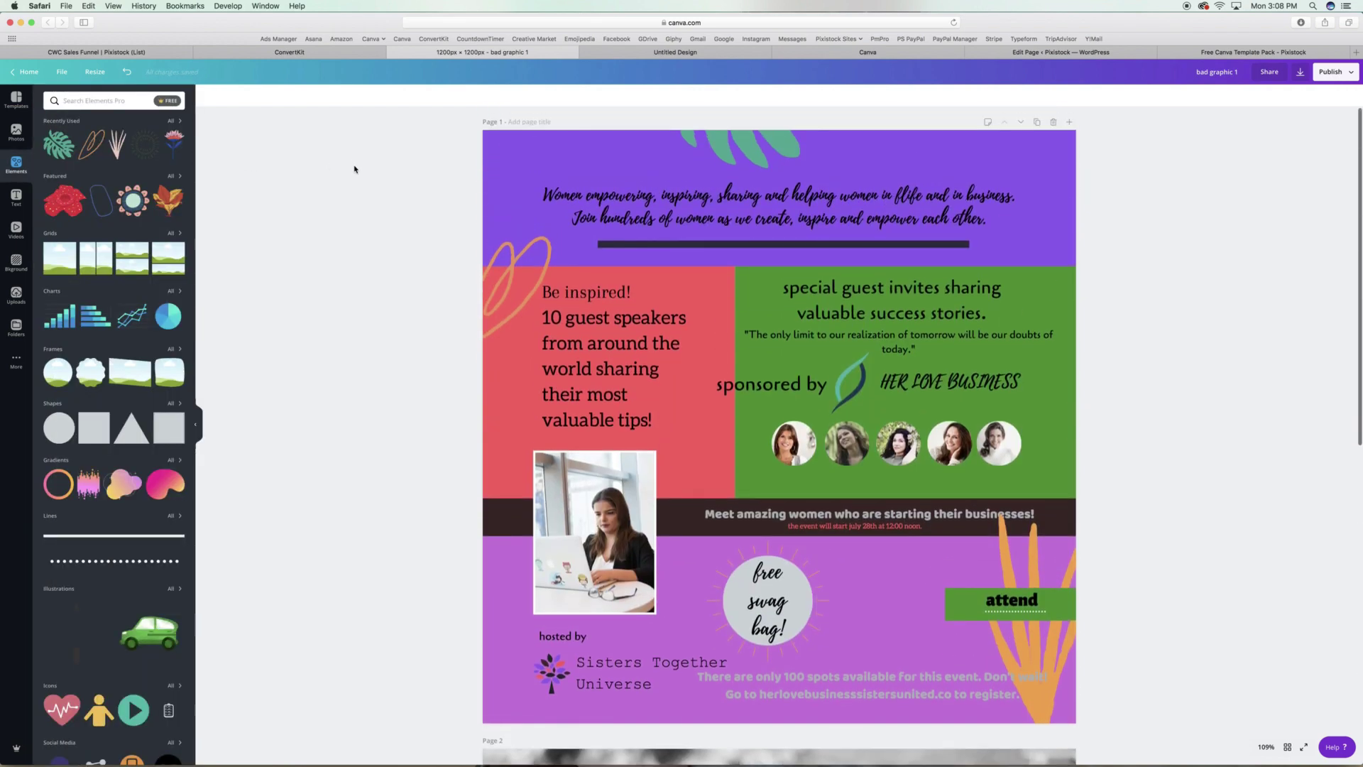
left_click(629, 345)
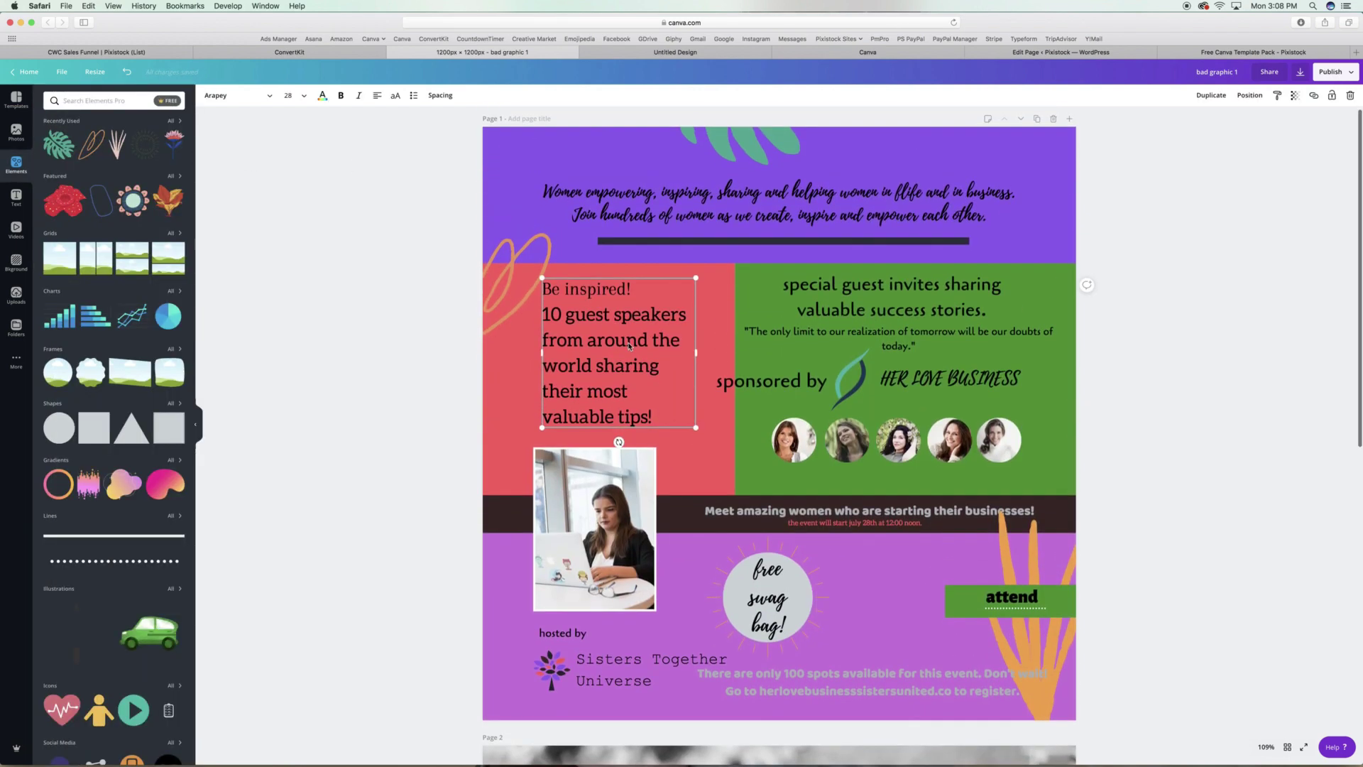
scroll(757, 351, "down", 10)
key("super+v")
left_click_drag(755, 448, 849, 536)
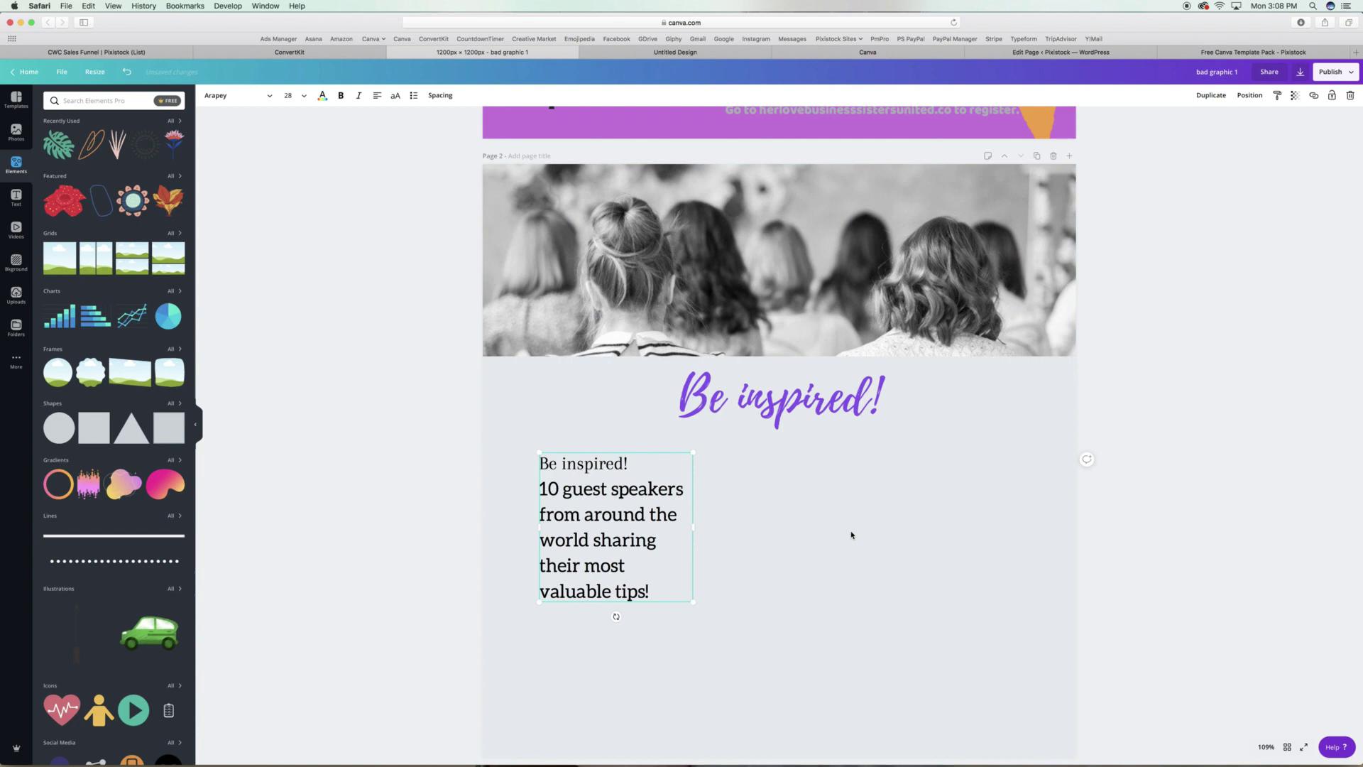
left_click(379, 98)
Rewrite the paragraph to invite female entrepreneurs to learn from 10+ guest speakers.
left_click_drag(892, 495, 574, 472)
key("BackSpace")
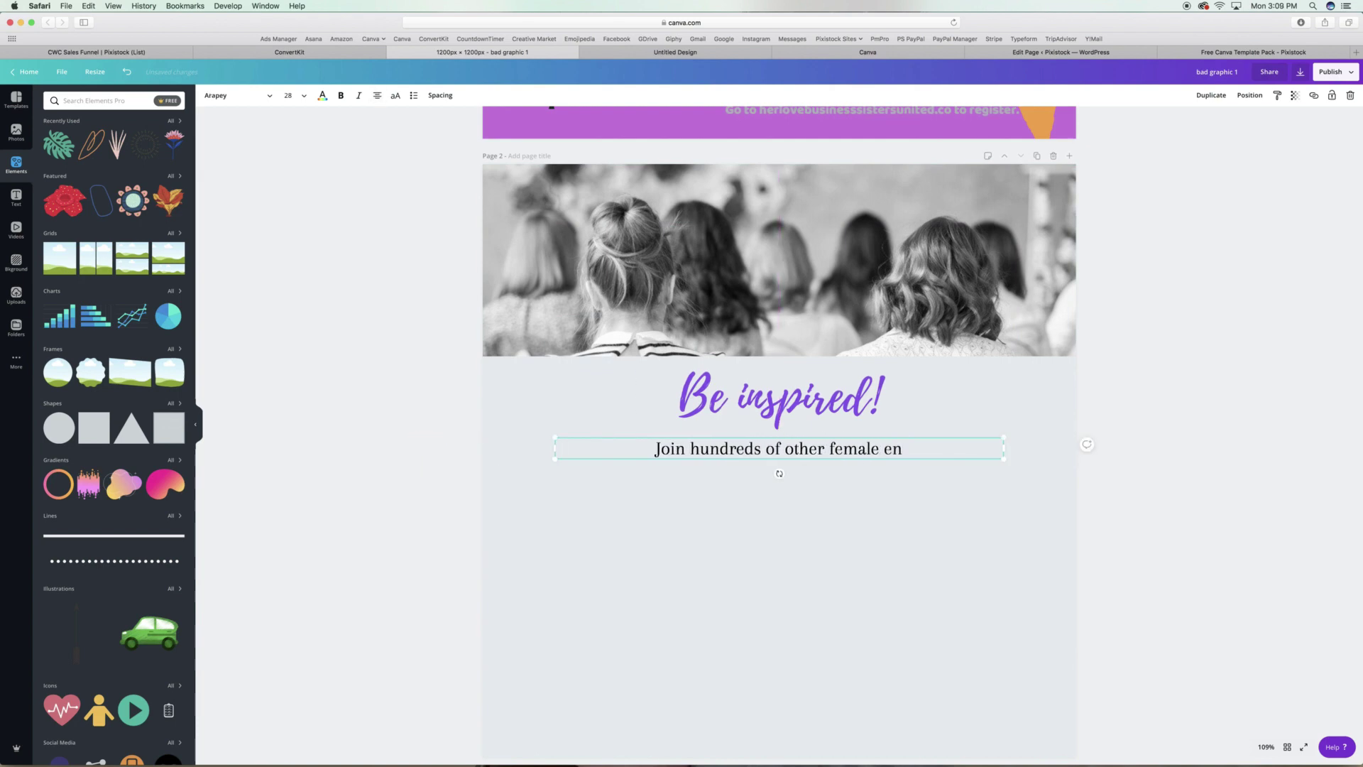
type("urs who are taking their businesses to the ne")
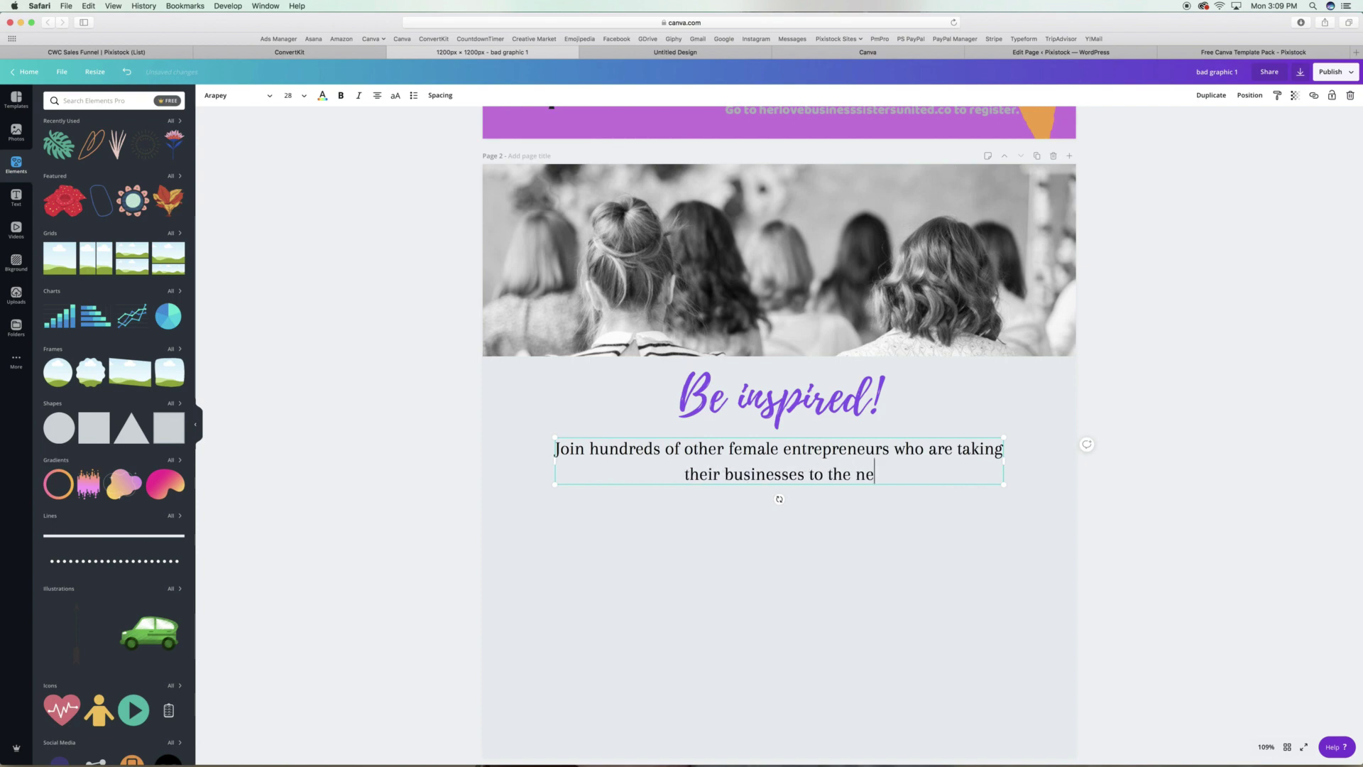
type("xt level. Grow and scale and learn from 10+ guest speakers who will give you the strategies")
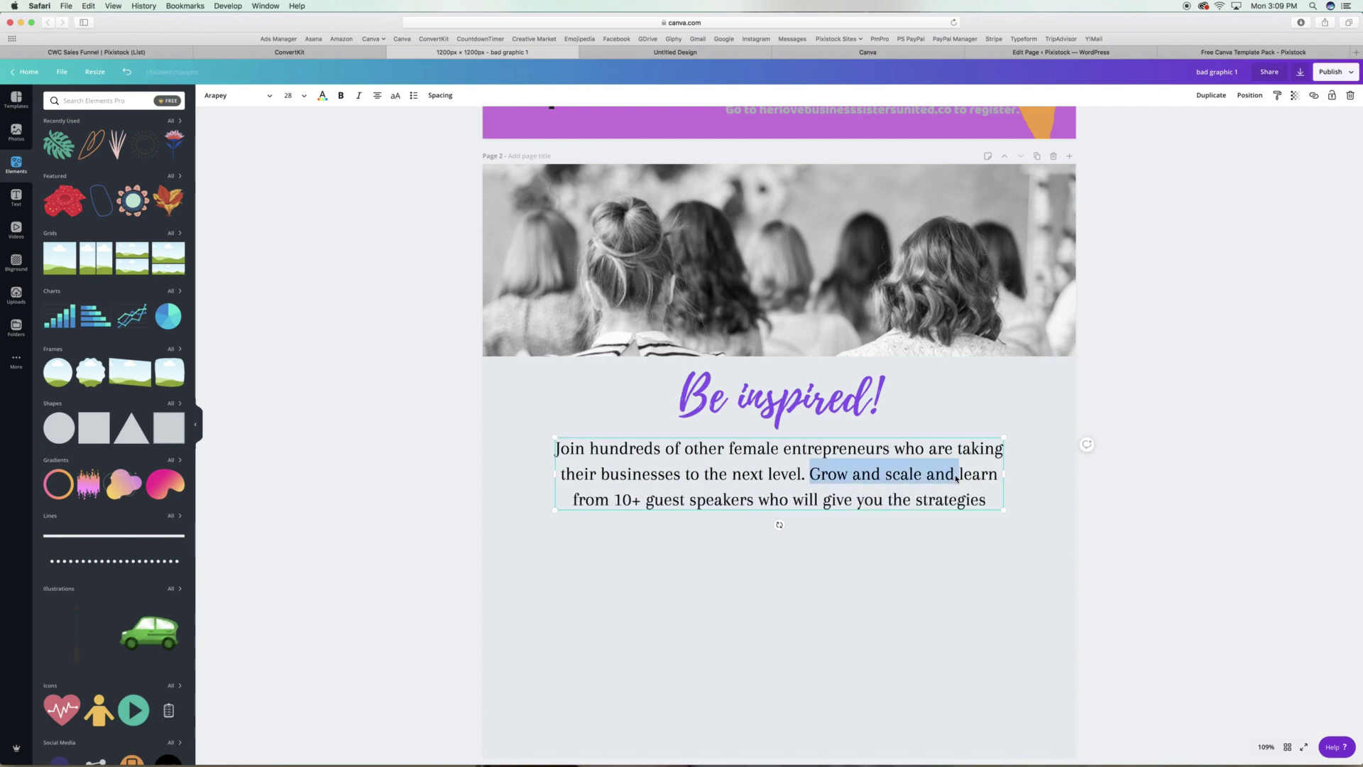
left_click_drag(957, 479, 997, 478)
type("Learn")
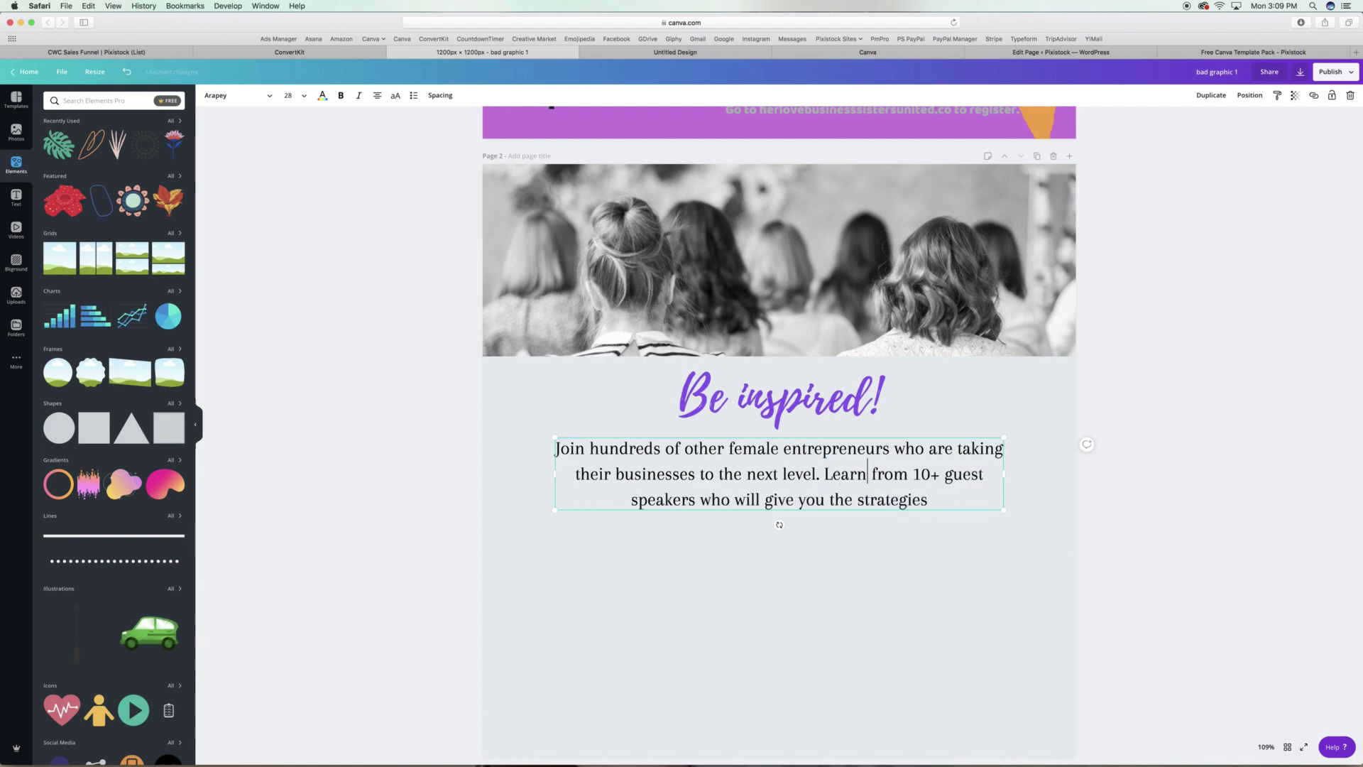
type("le your brand.")
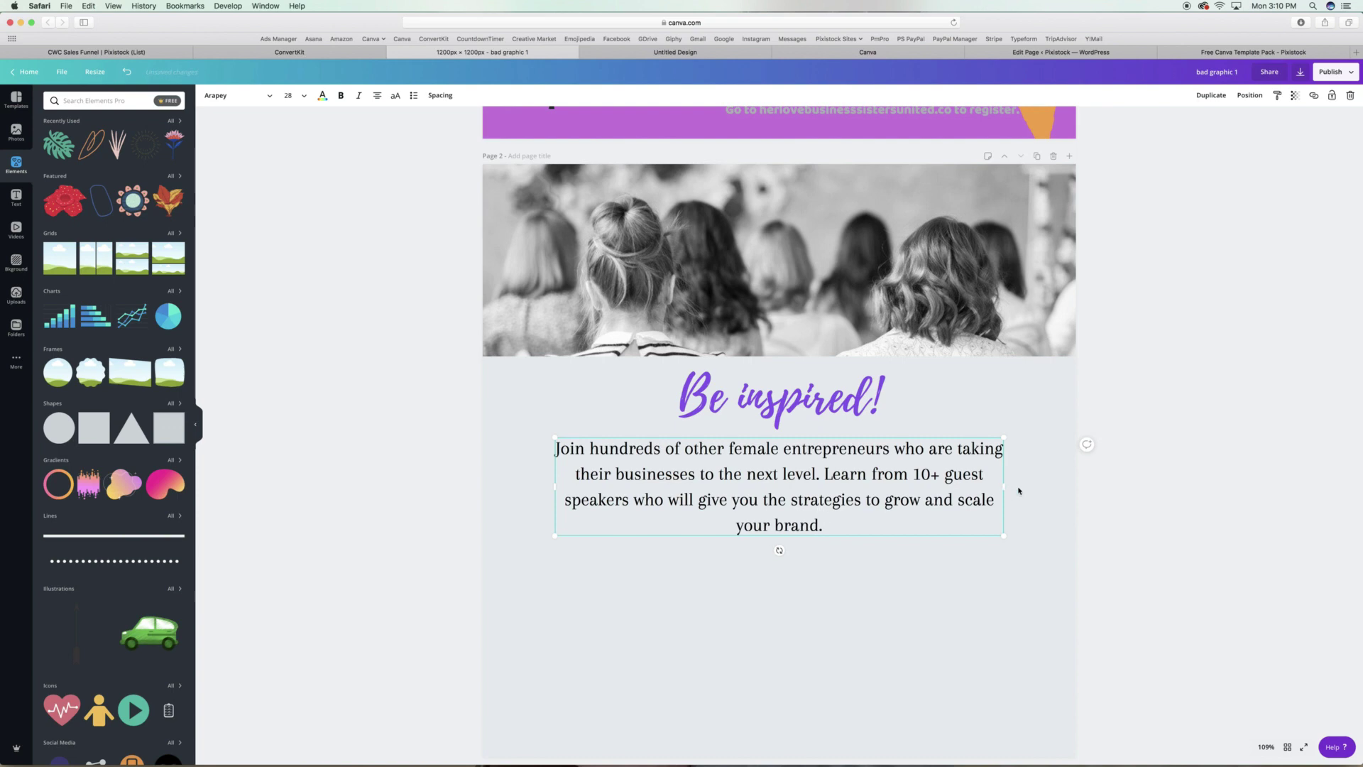
Widen and recentre the paragraph on three lines, and move 'Be inspired!' onto the photo.
left_click_drag(1018, 490, 1048, 490)
left_click_drag(827, 496, 804, 494)
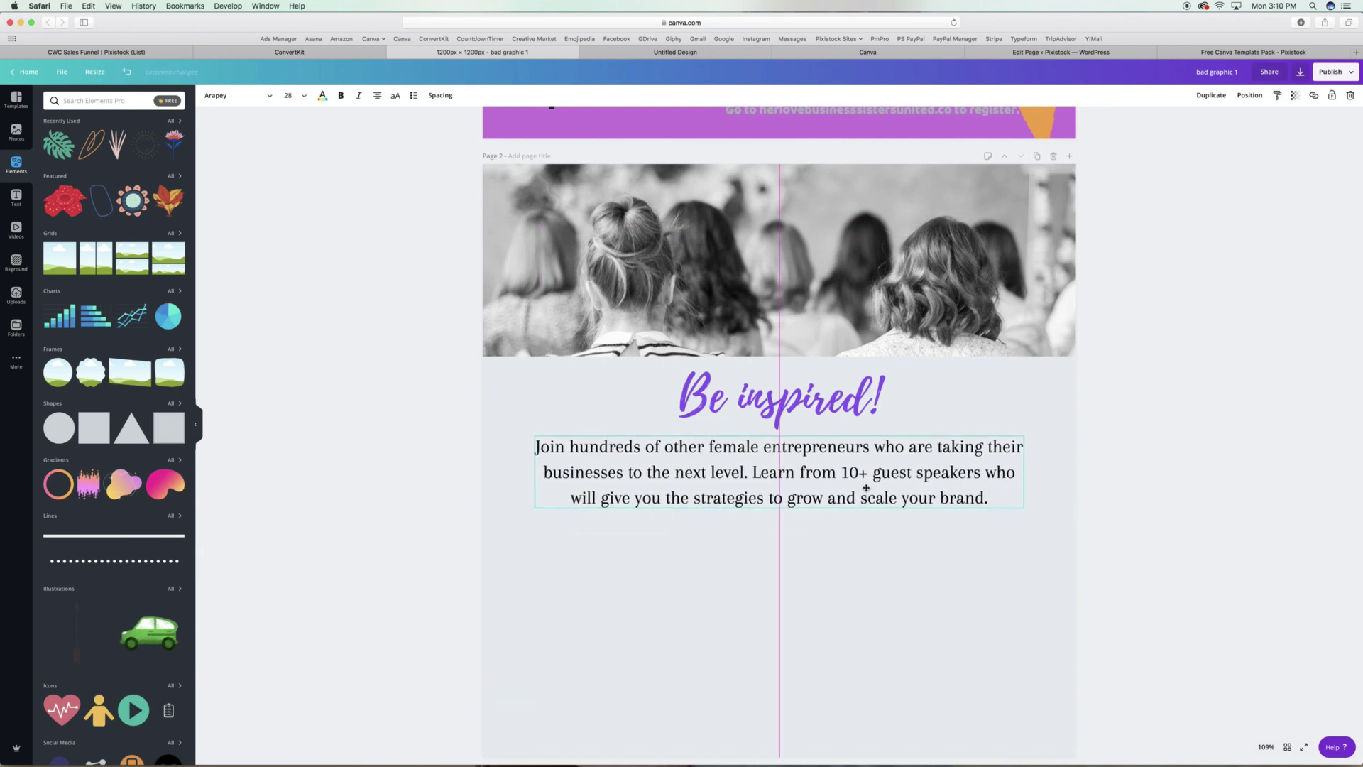
left_click_drag(805, 409, 805, 263)
Shift the heading's colour to a pinker purple.
left_click(322, 95)
left_click(53, 130)
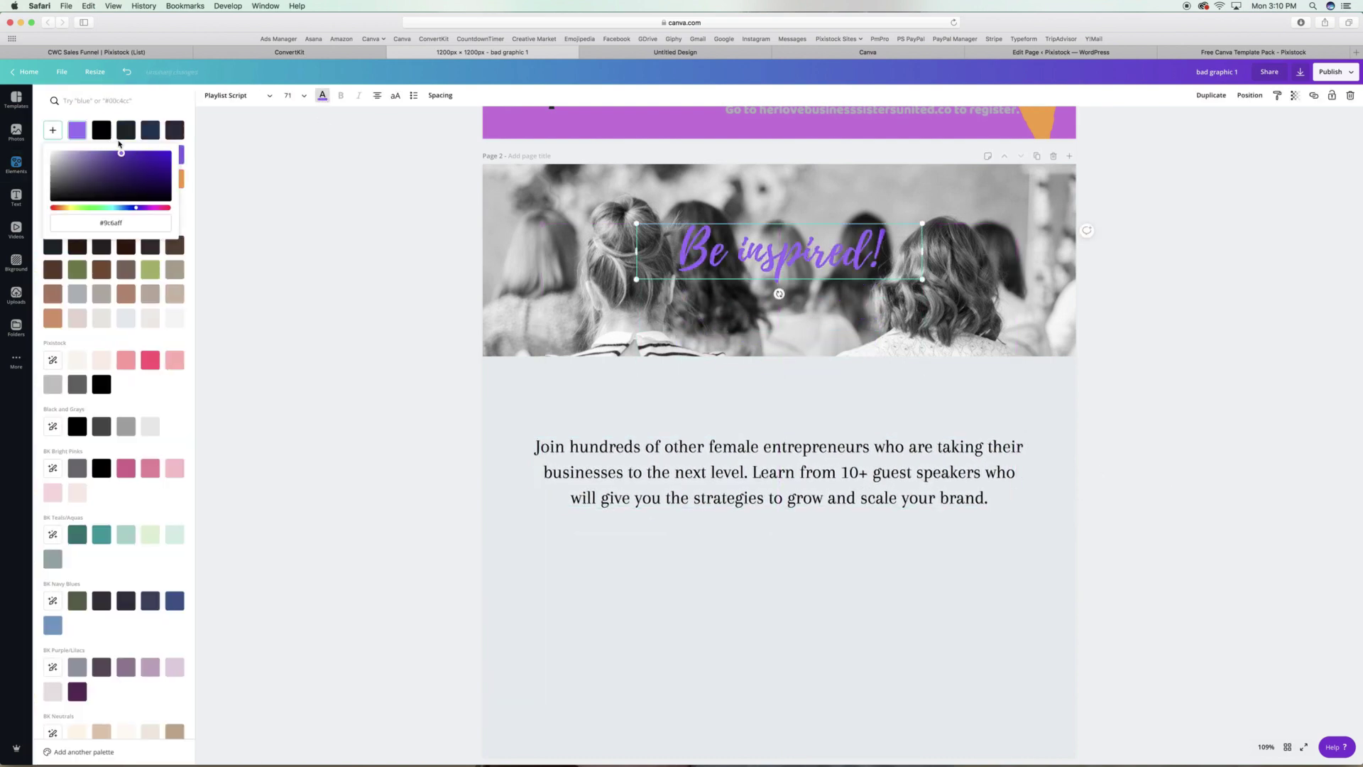
left_click_drag(92, 134, 117, 157)
Fade the crowd photo to transparency 49.
left_click(922, 320)
left_click(1295, 95)
left_click_drag(1273, 119, 1239, 121)
Add a white square from Elements and size it to frame the heading.
left_click(826, 246)
scroll(826, 246, "up", 5)
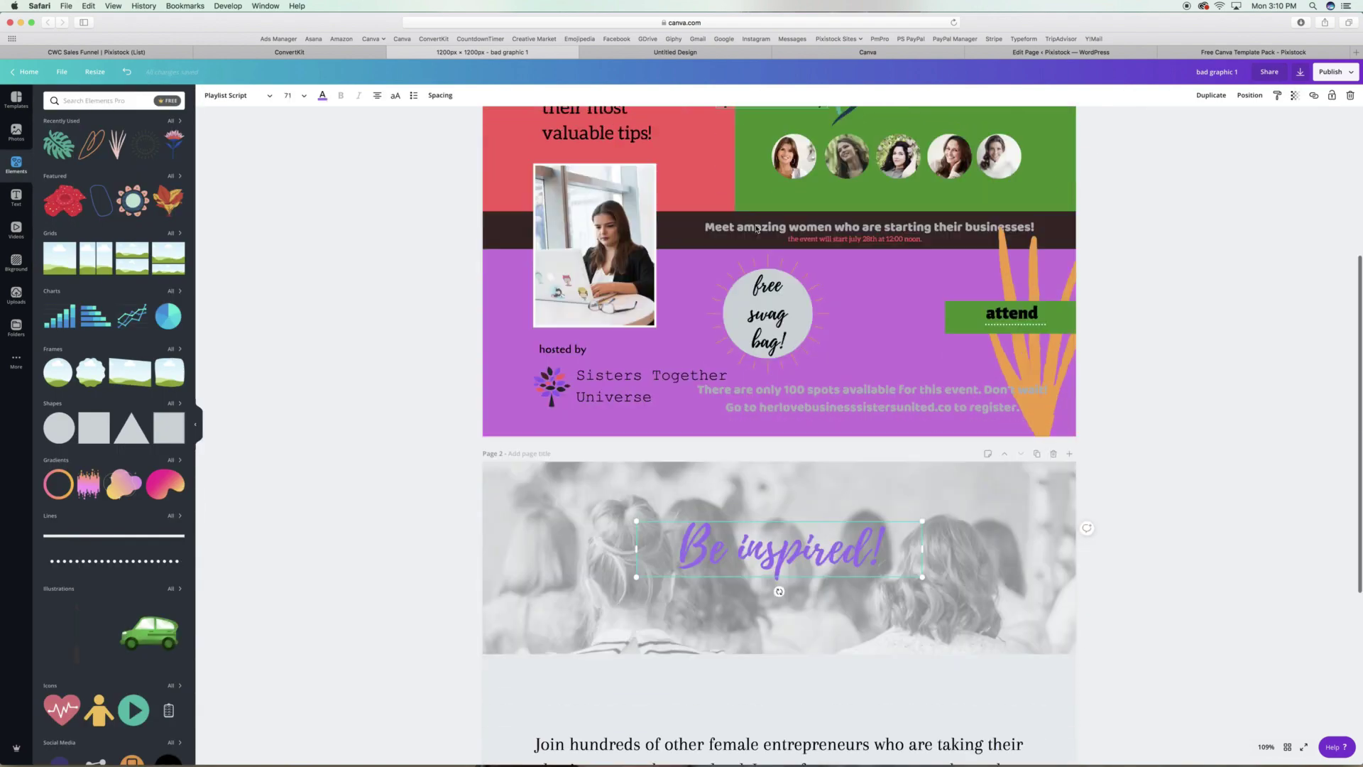
scroll(756, 228, "down", 2)
left_click(322, 95)
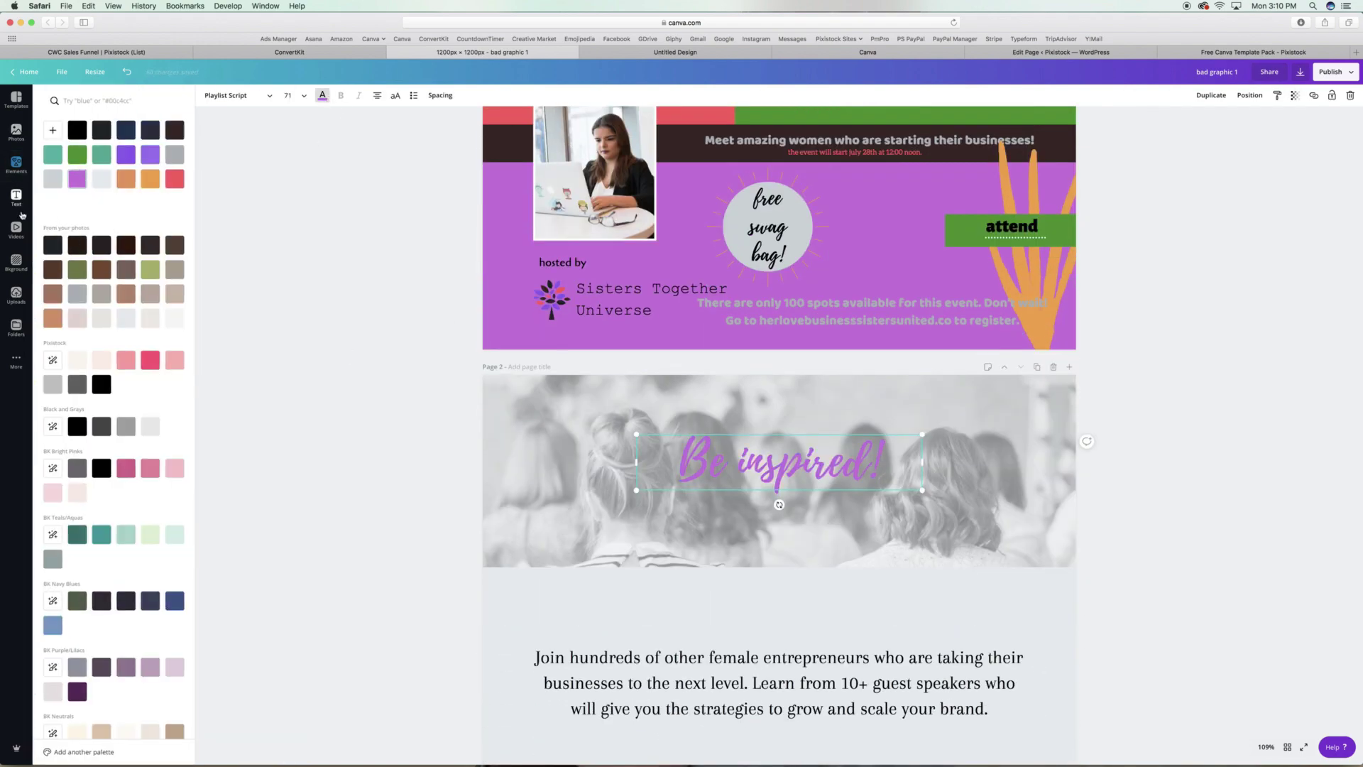
left_click(15, 164)
left_click(93, 427)
scroll(822, 694, "down", 3)
left_click_drag(778, 735, 774, 364)
left_click_drag(542, 305, 612, 306)
Send the white box behind the heading and recentre the heading inside it.
left_click(1249, 95)
left_click(1218, 122)
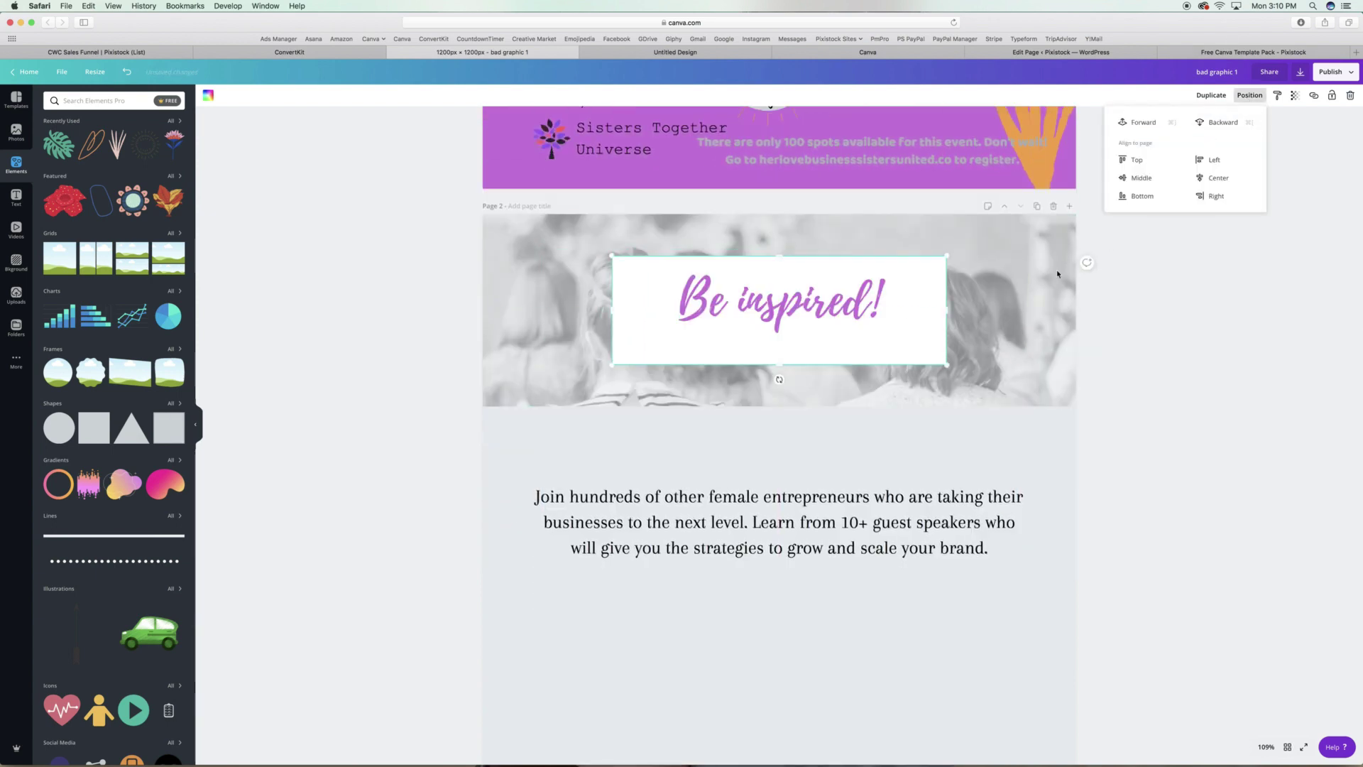
left_click(1249, 95)
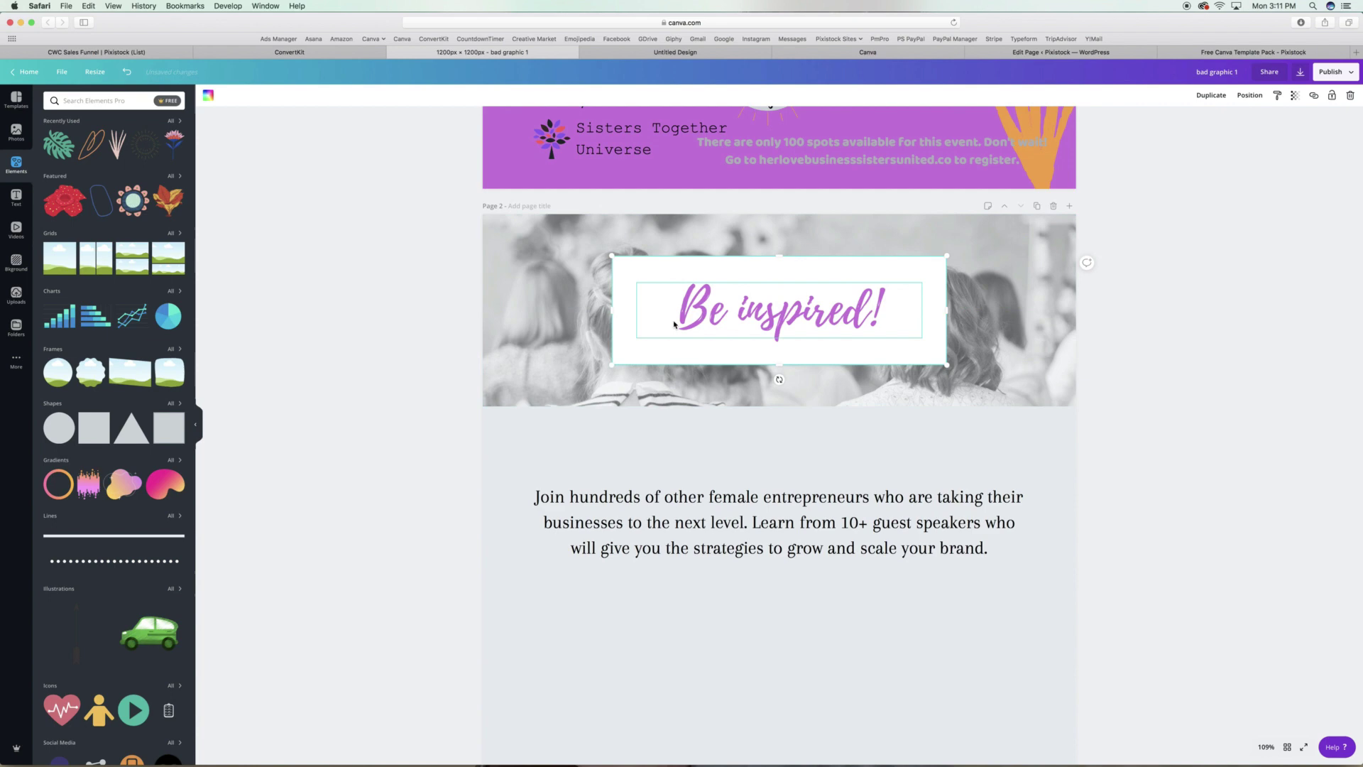
left_click_drag(781, 321, 783, 314)
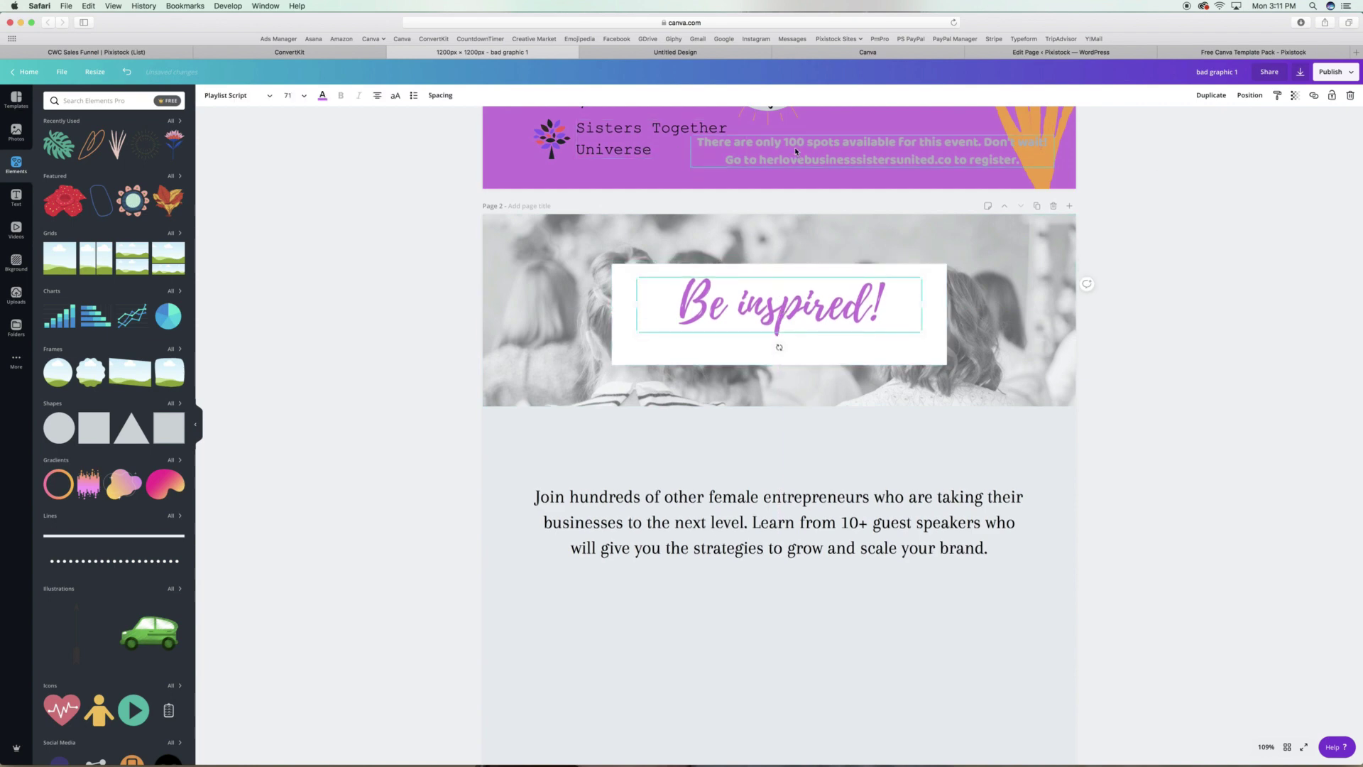
Copy the tree logo and 'Sisters Together Universe' onto page 2, lined up side by side.
left_click_drag(552, 139, 630, 426)
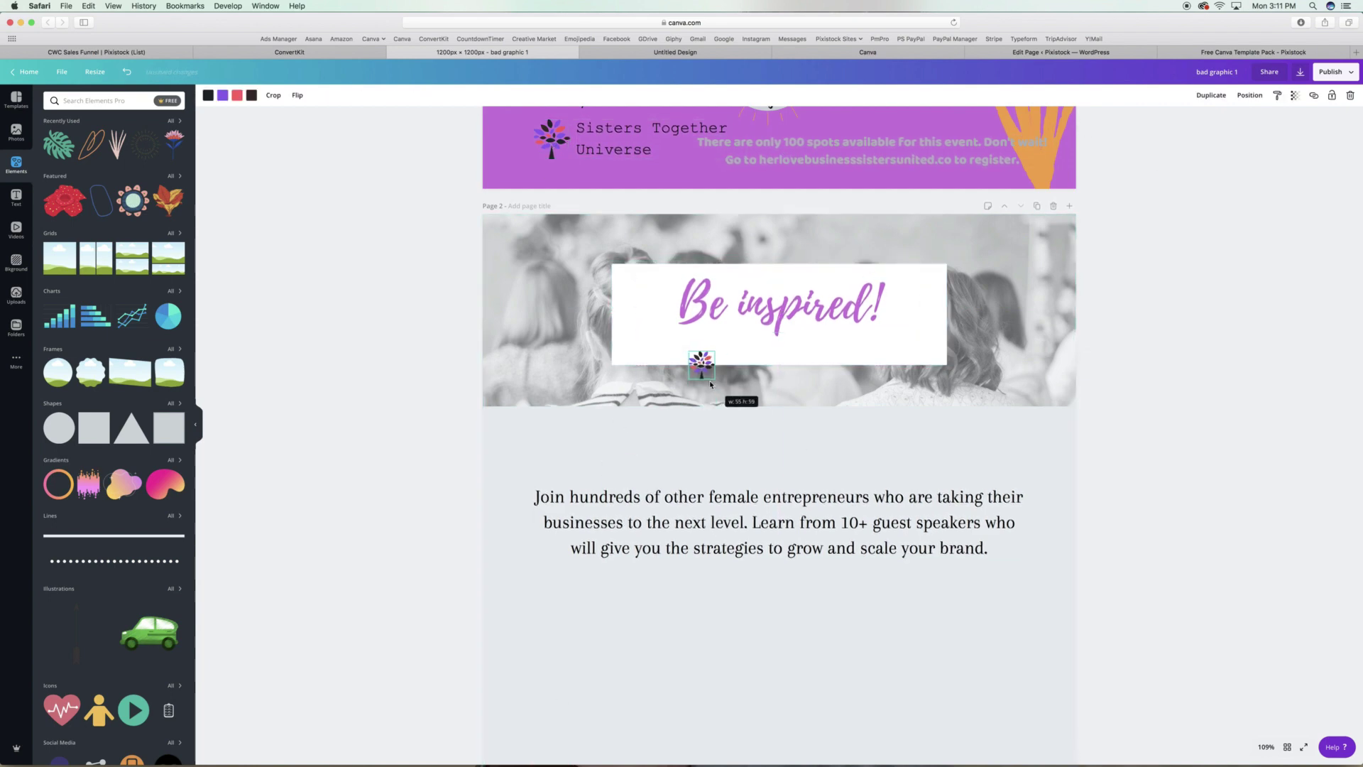
left_click_drag(710, 384, 705, 363)
left_click_drag(621, 128, 709, 426)
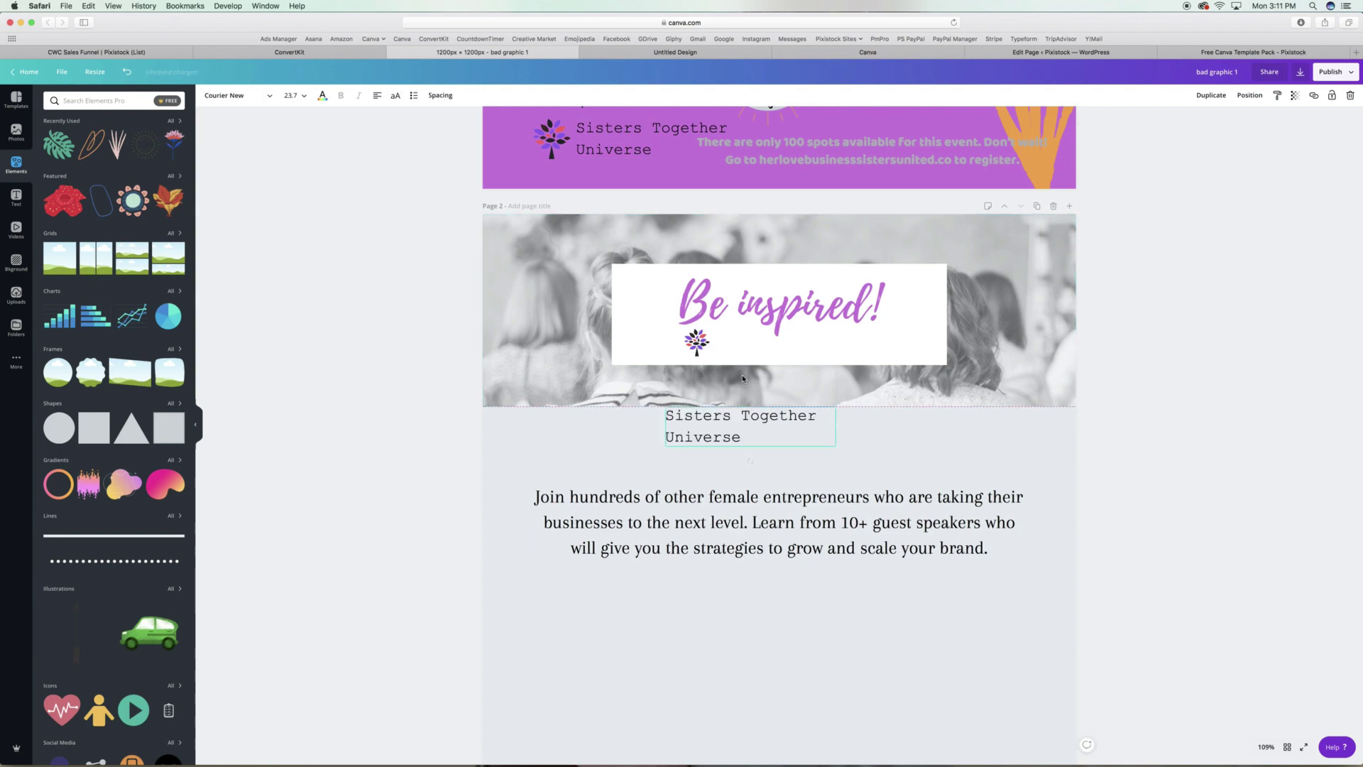
left_click_drag(837, 425, 916, 387)
left_click_drag(781, 383, 822, 350)
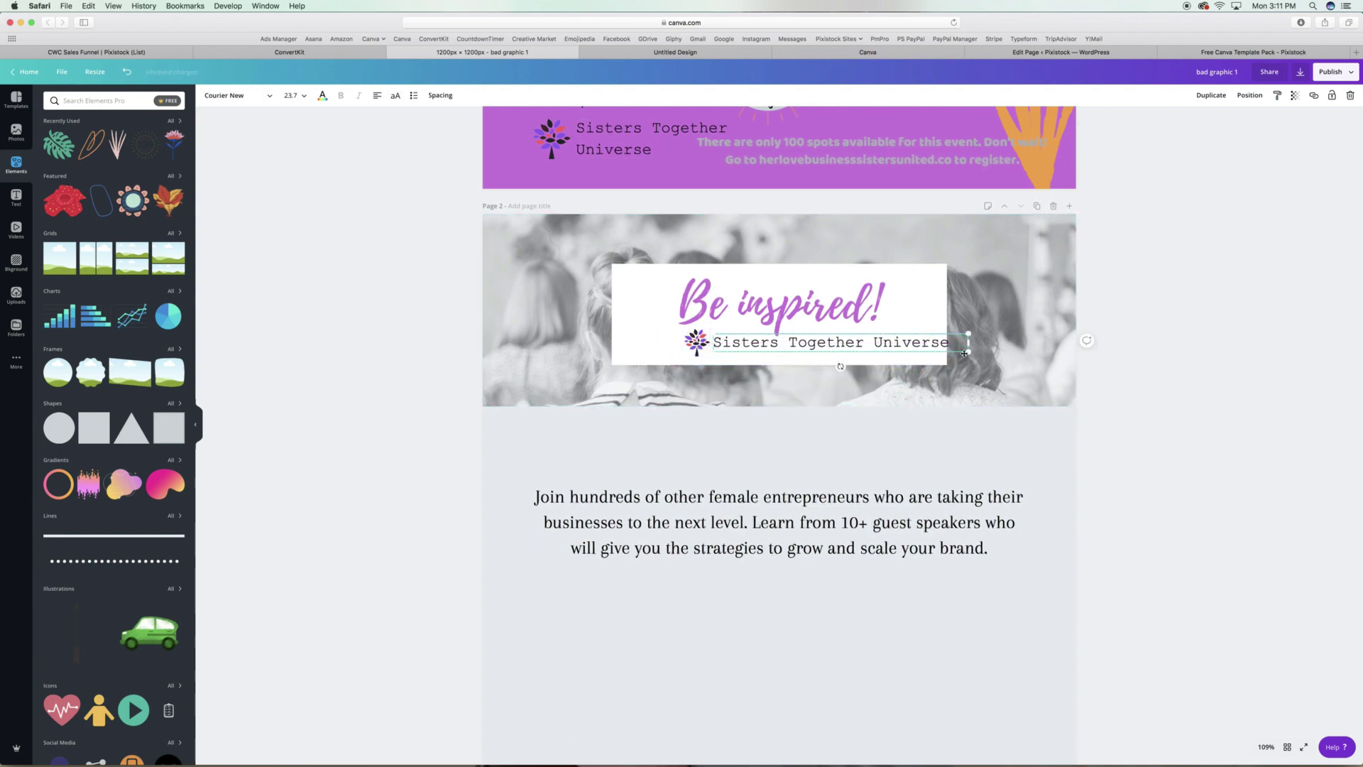
left_click_drag(964, 353, 913, 341)
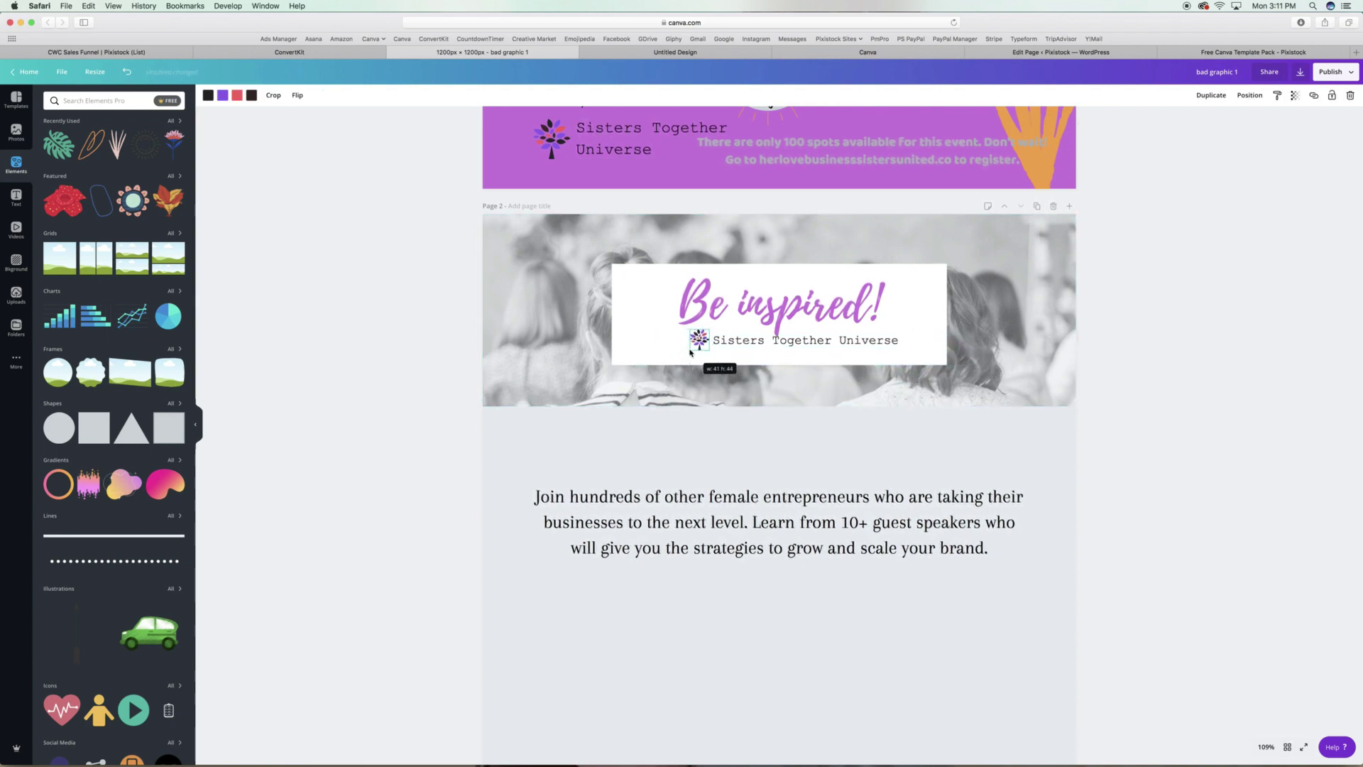
left_click_drag(690, 351, 730, 344)
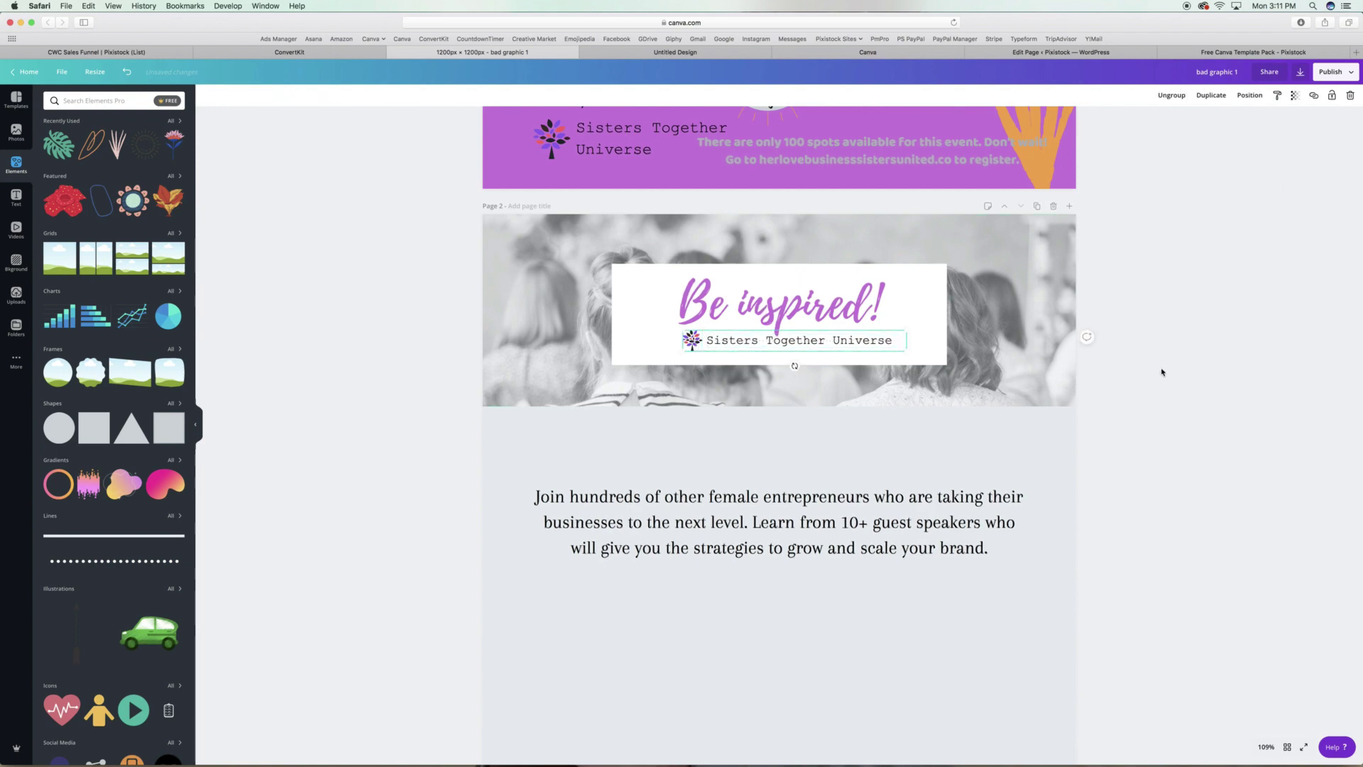
Narrow the white 'Be inspired!' box from both sides and make it semi-transparent.
left_click(799, 359)
left_click_drag(627, 314, 642, 315)
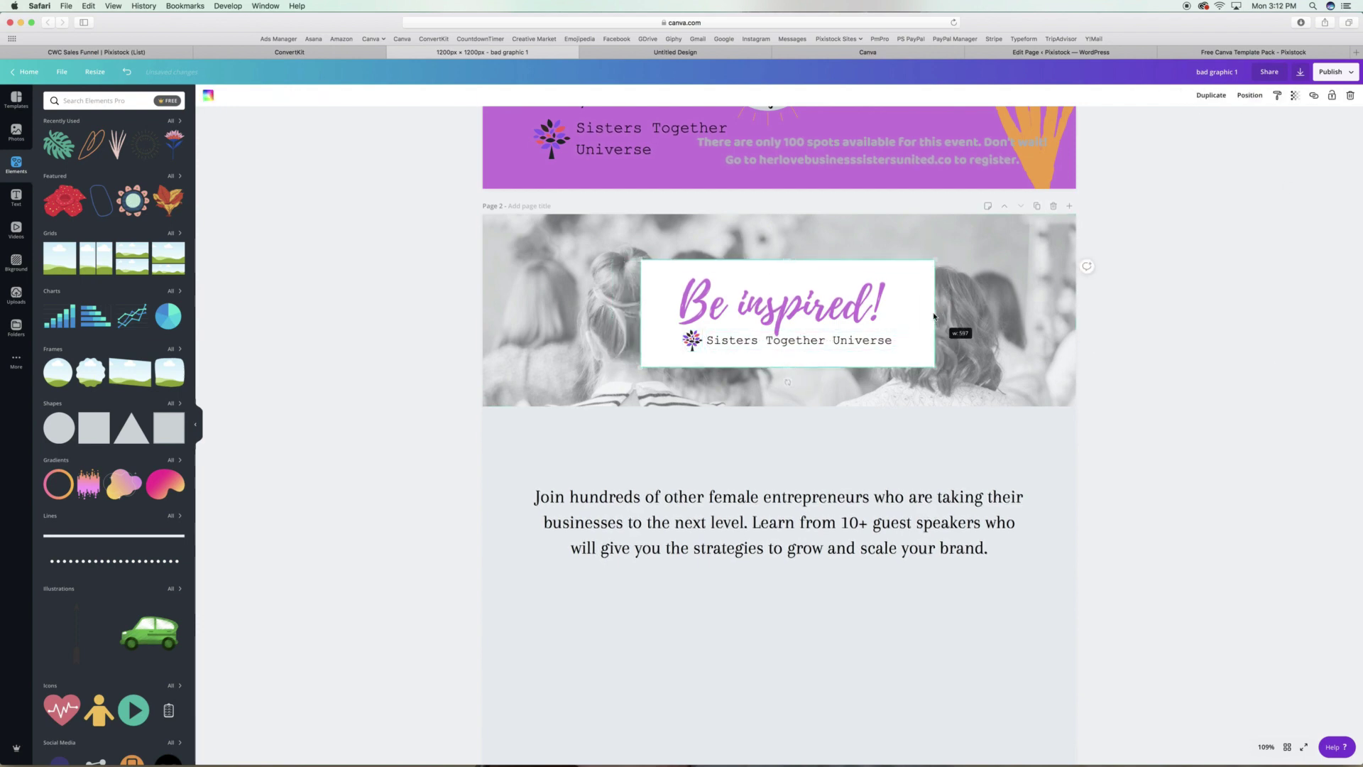
left_click_drag(947, 313, 918, 313)
left_click(1294, 96)
left_click_drag(1271, 118, 1255, 119)
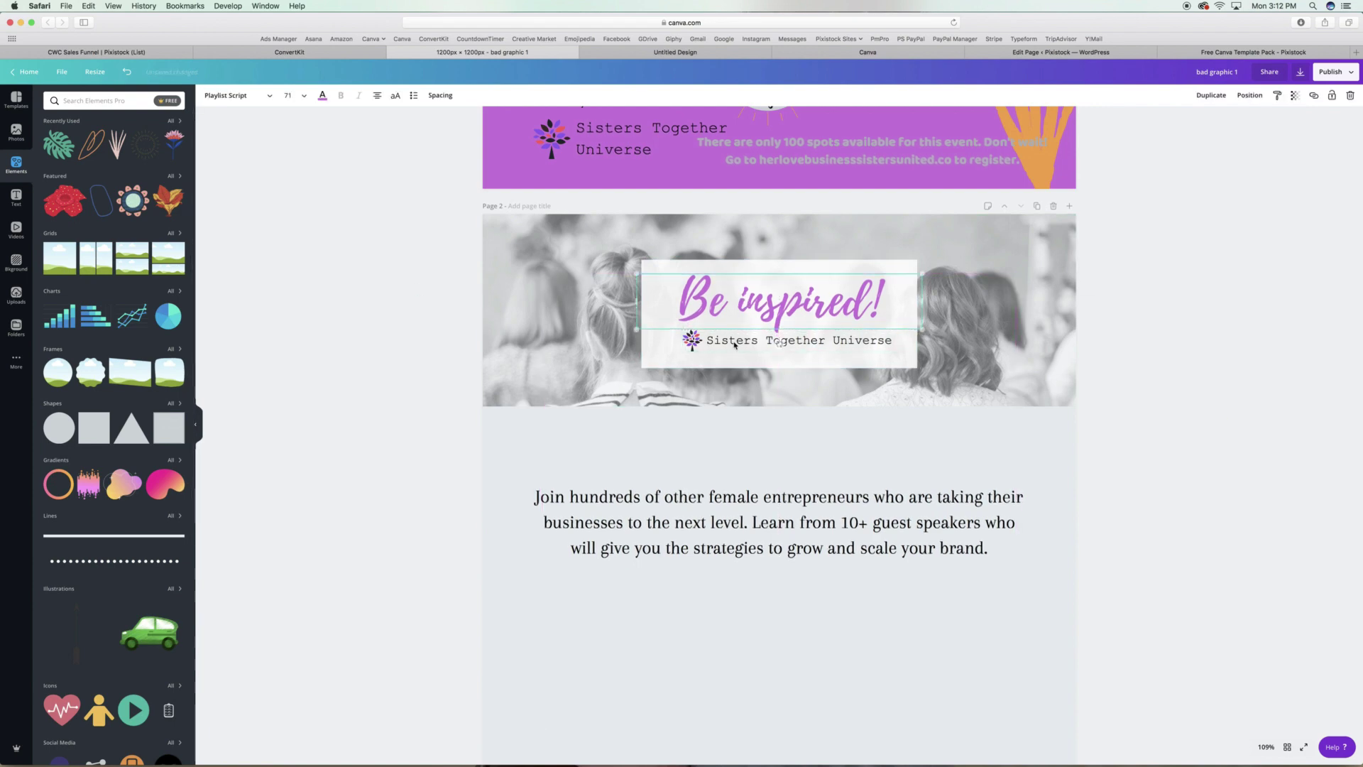
left_click_drag(734, 350, 770, 342)
Raise the Join paragraph, set the name in Aleo and move it to page 2's bottom.
left_click_drag(810, 526, 810, 471)
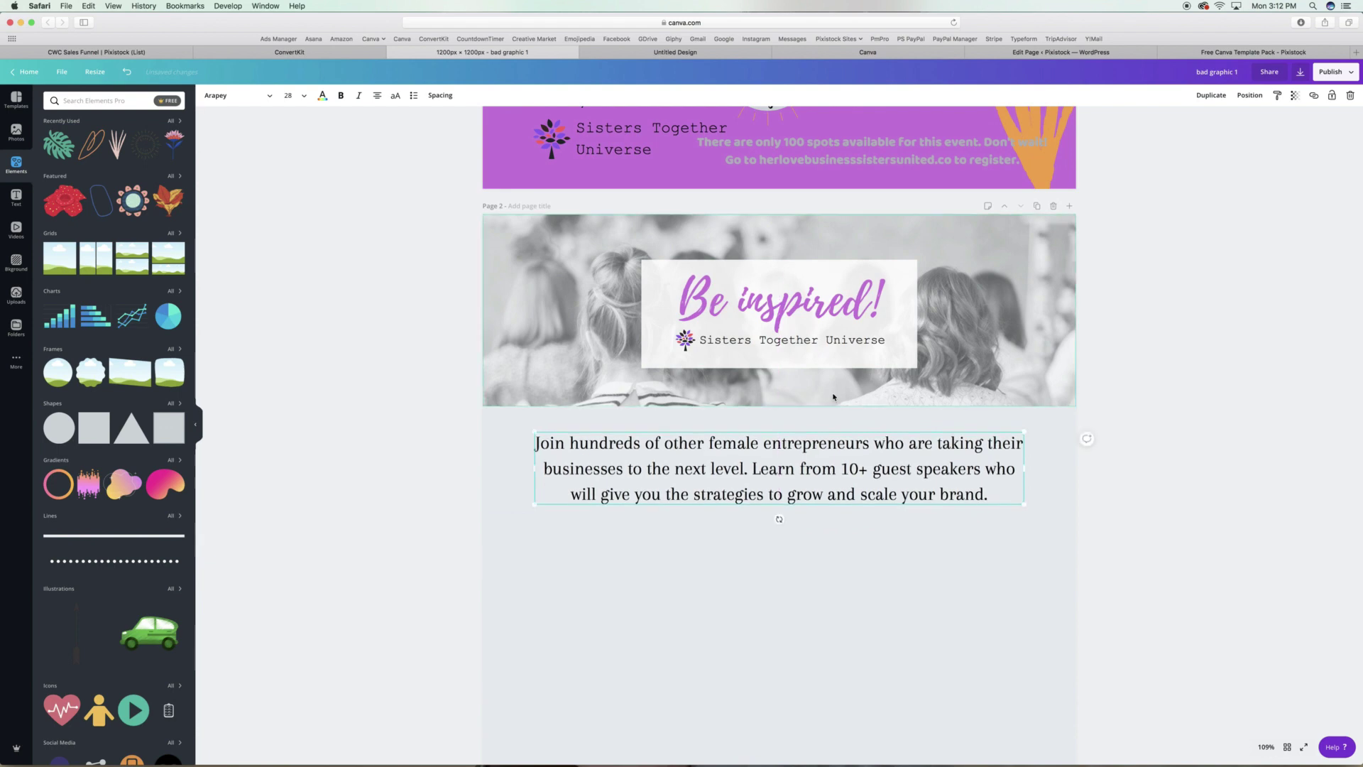
left_click(238, 95)
left_click(71, 157)
scroll(82, 161, "down", 1)
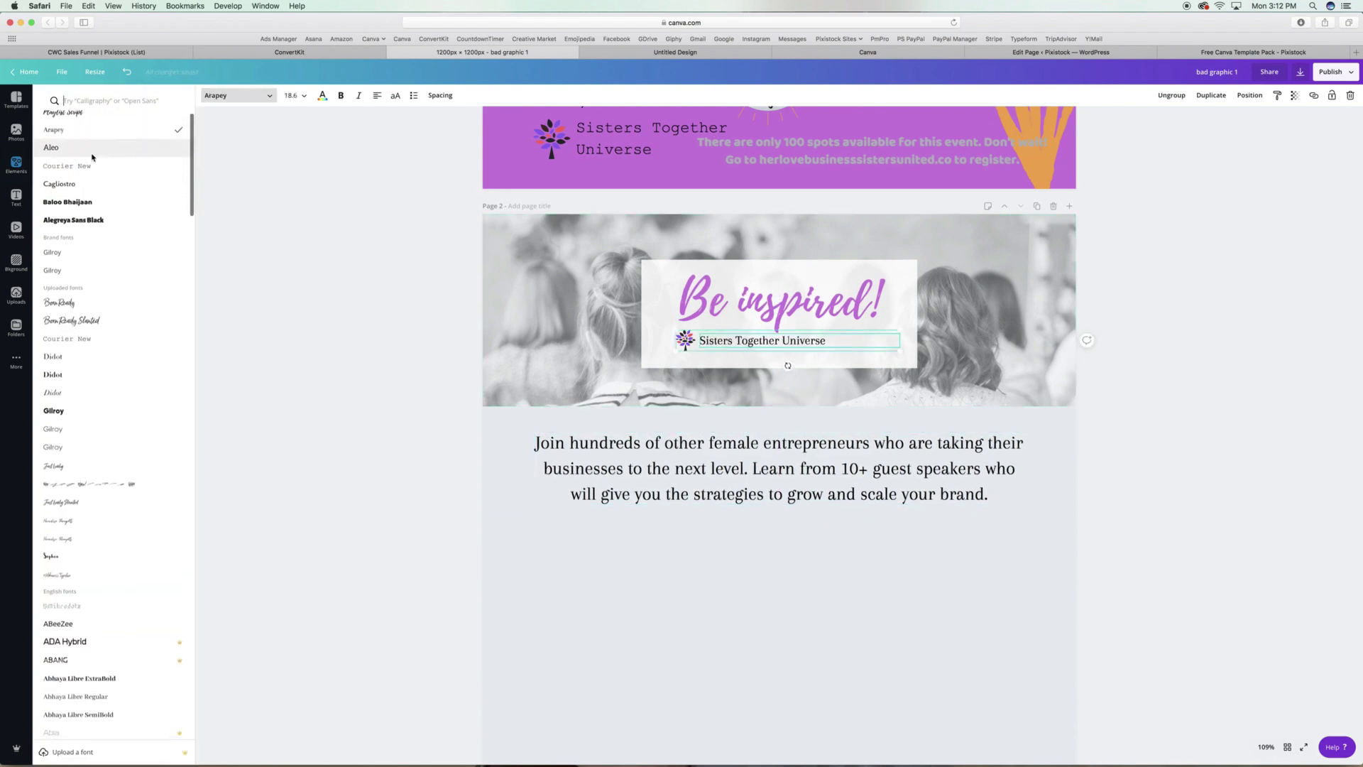
left_click(746, 345)
left_click_drag(746, 345, 563, 697)
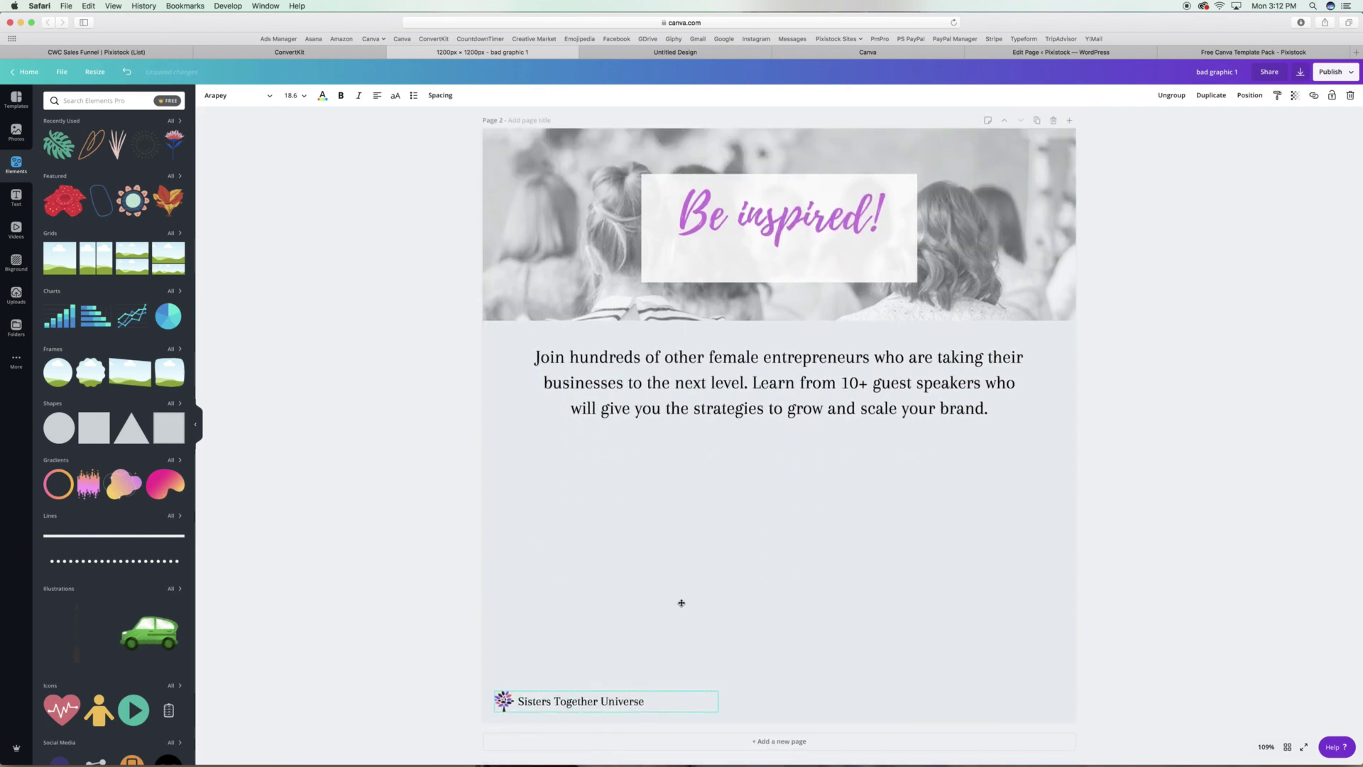
Duplicate the Join paragraph below itself and change the copy to a smaller 'CREATE. BRAND. GROW.'.
scroll(799, 446, "up", 1)
left_click(799, 446)
key("super+d")
left_click_drag(799, 446, 781, 561)
triple_click(781, 561)
type("CREATE")
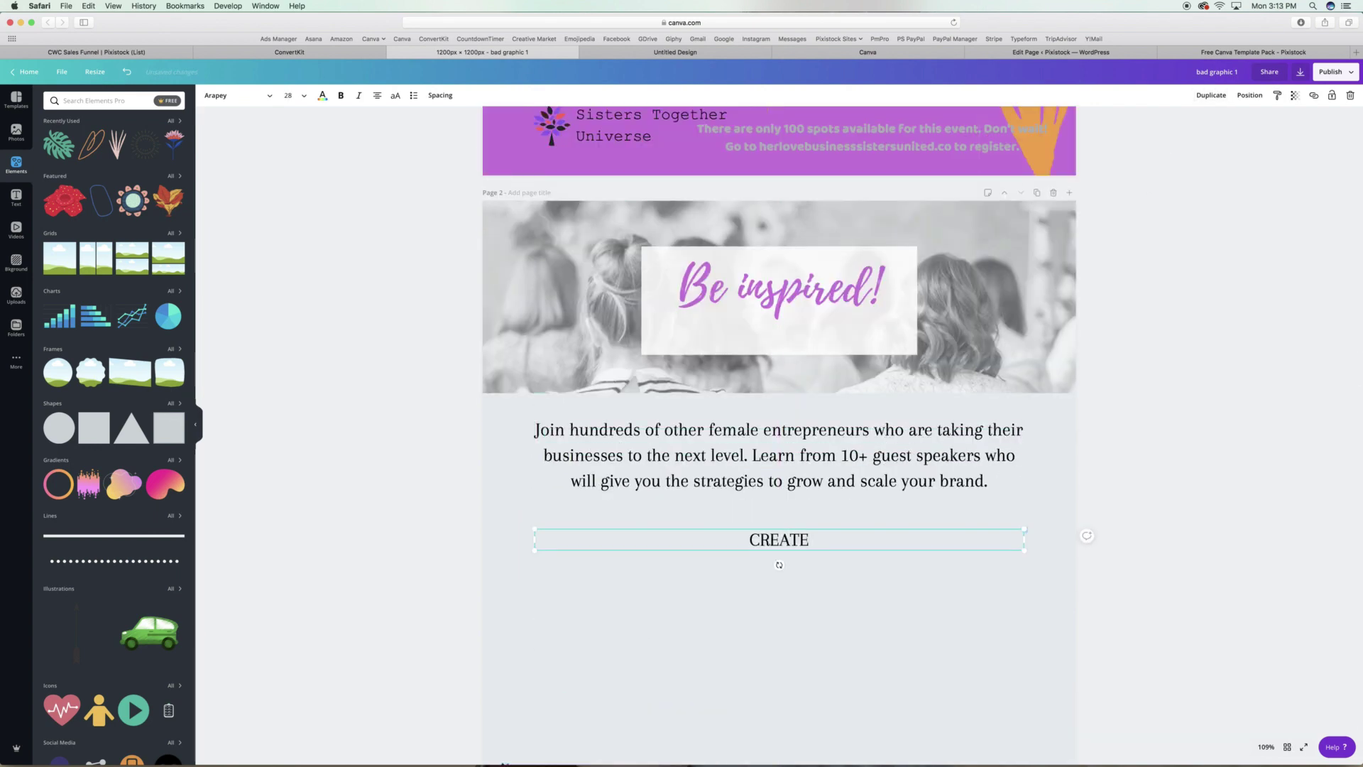
type(". BRAND. GROW.")
left_click_drag(526, 544, 828, 550)
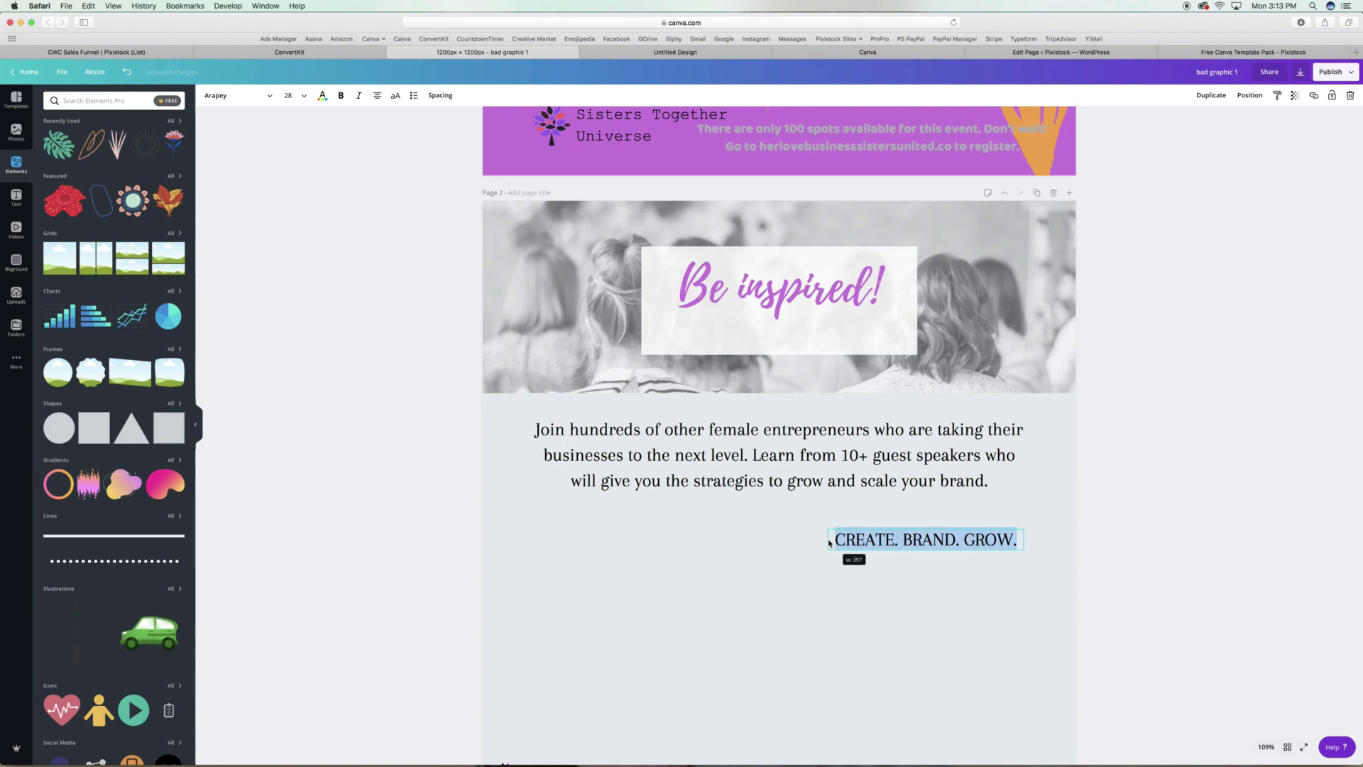
left_click_drag(1024, 531, 959, 534)
Increase the tagline's letter spacing and colour it green.
left_click(431, 95)
left_click_drag(484, 126, 500, 126)
left_click_drag(865, 405, 828, 322)
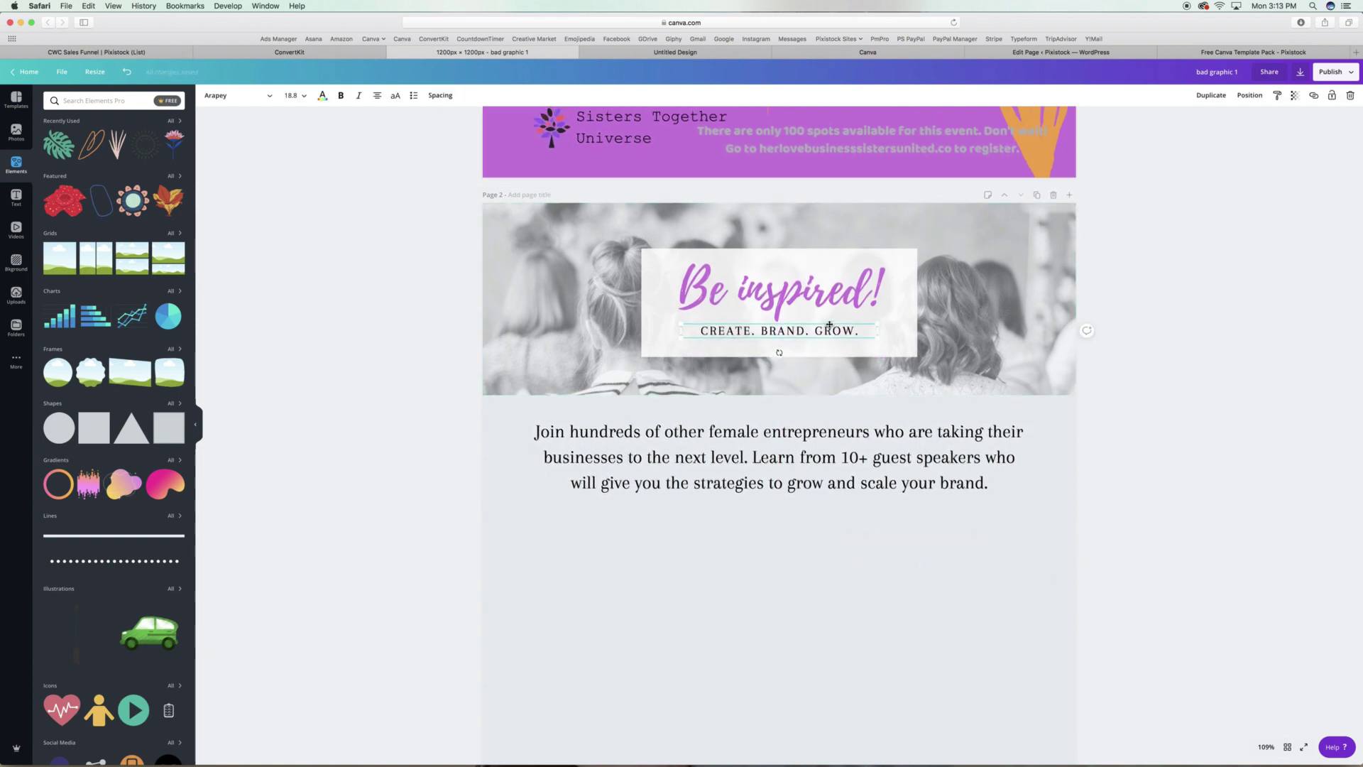
scroll(829, 322, "up", 7)
scroll(828, 322, "down", 5)
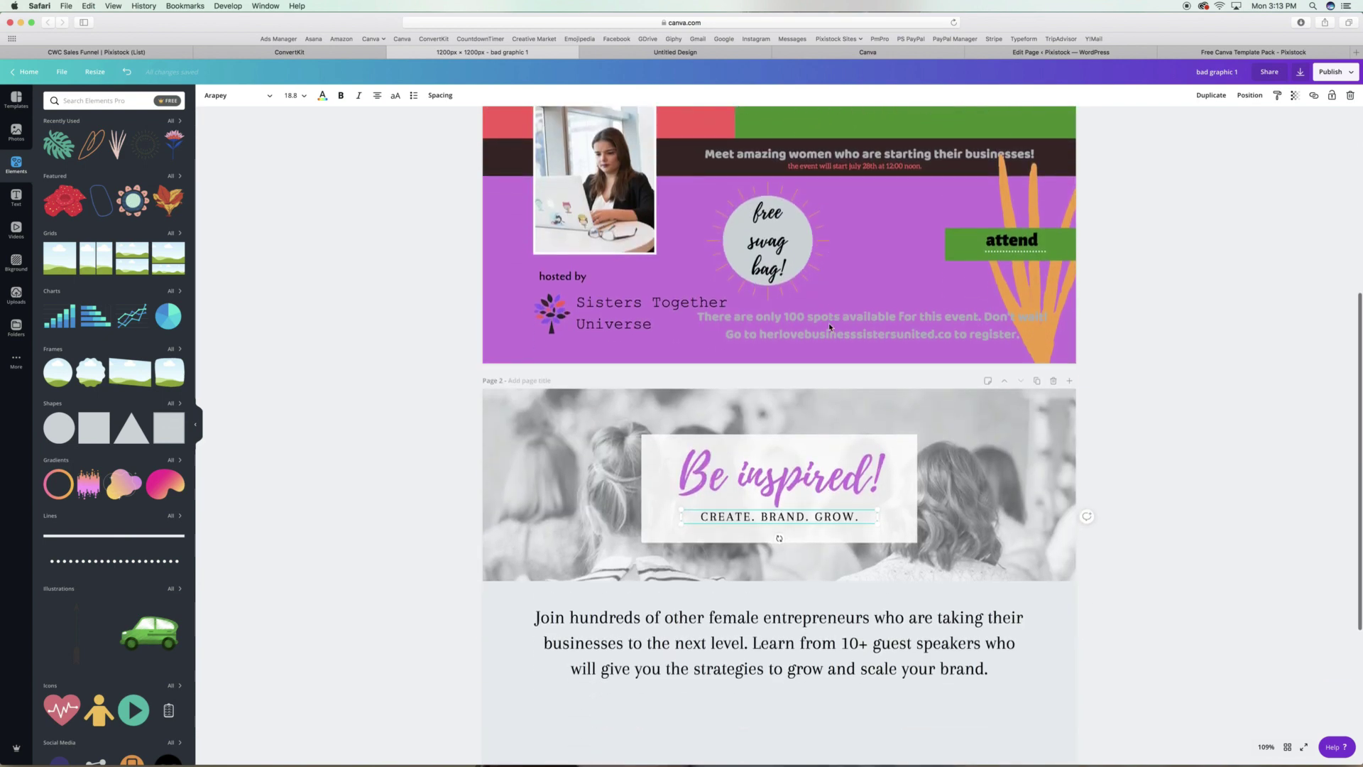
left_click(322, 95)
left_click(78, 155)
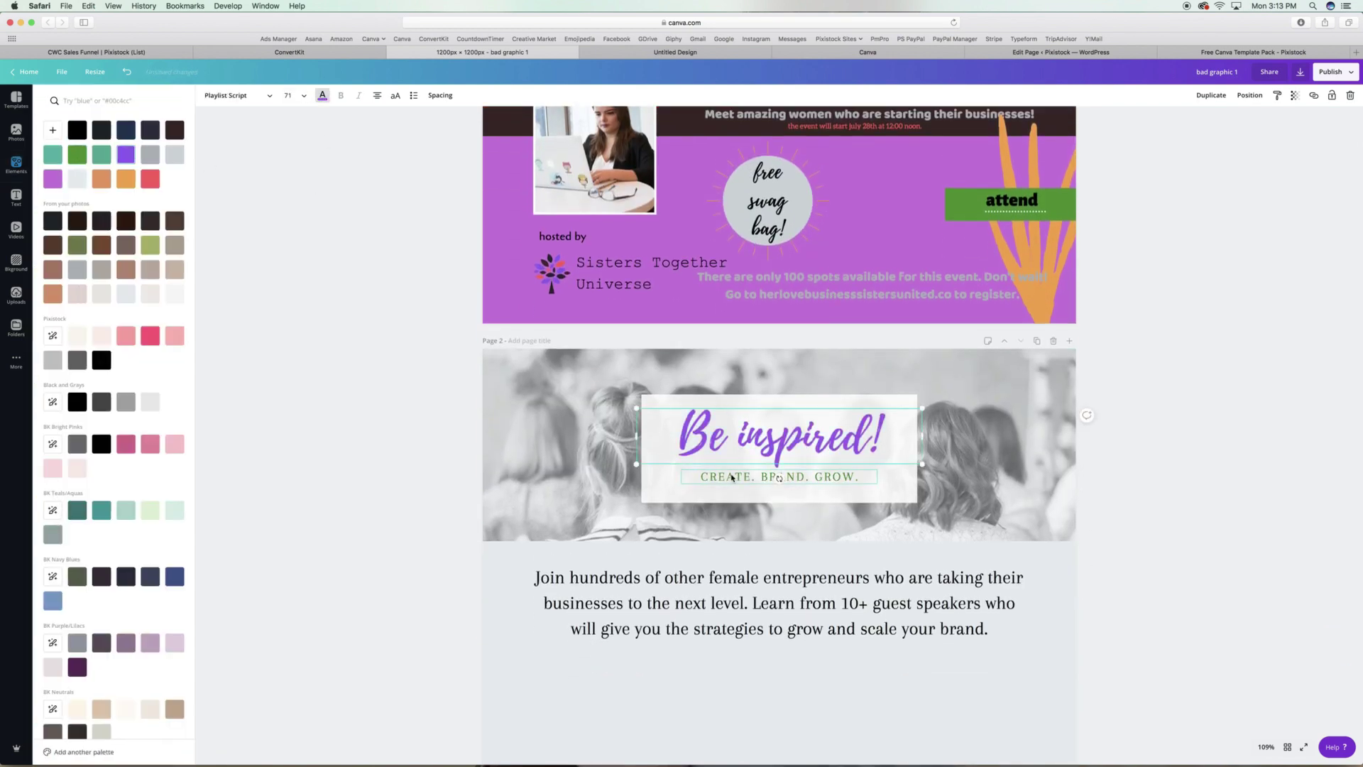
Set the tagline in Glacial Indifference and adjust its box width.
left_click(240, 99)
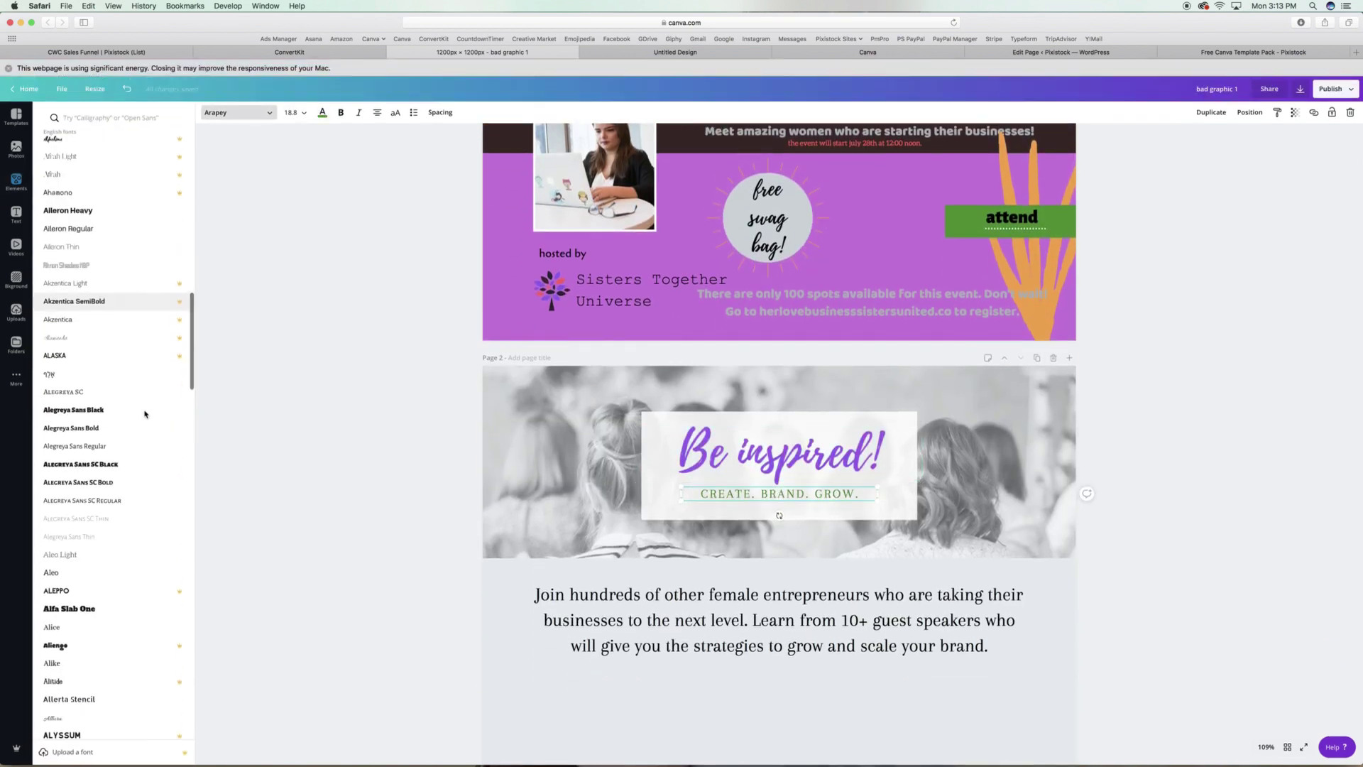
type("glacier")
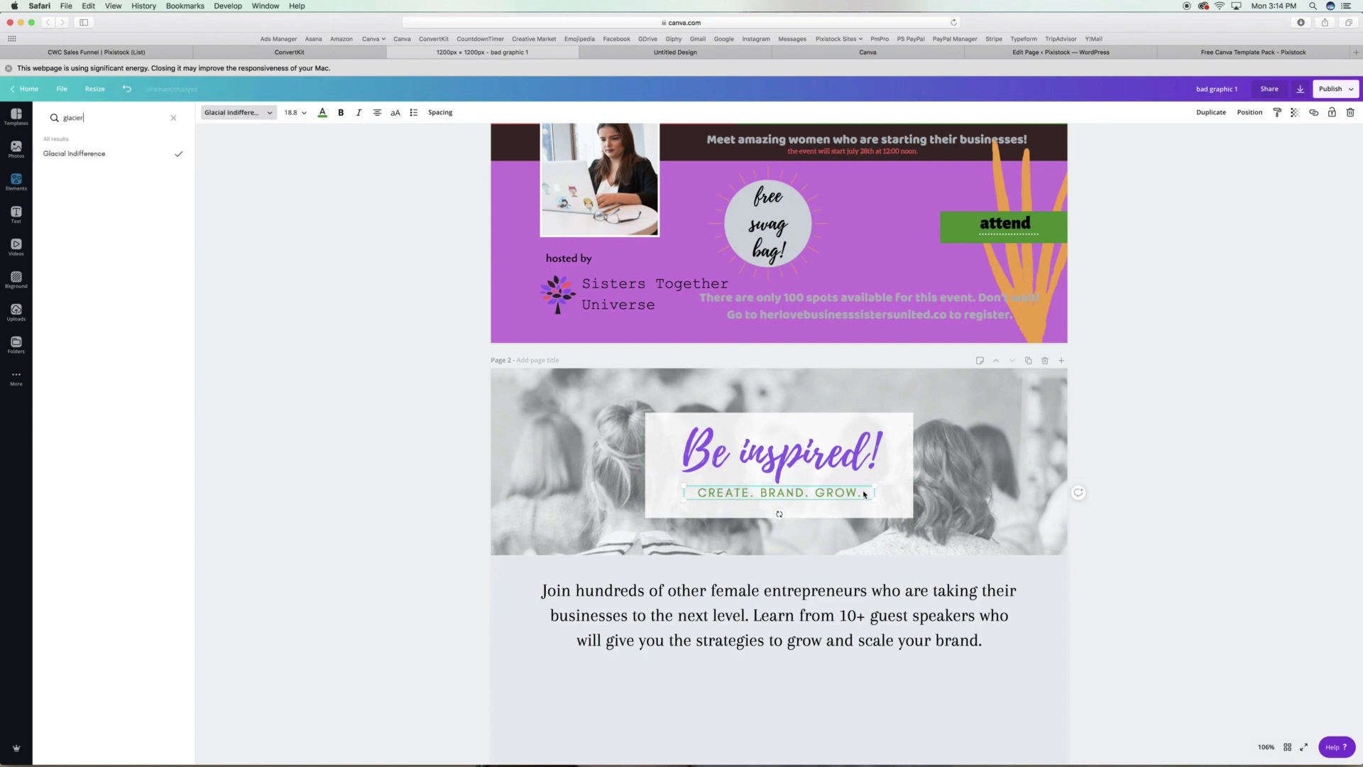
left_click(131, 155)
left_click_drag(1018, 614, 999, 605)
scroll(1109, 618, "down", 3)
scroll(955, 489, "up", 5)
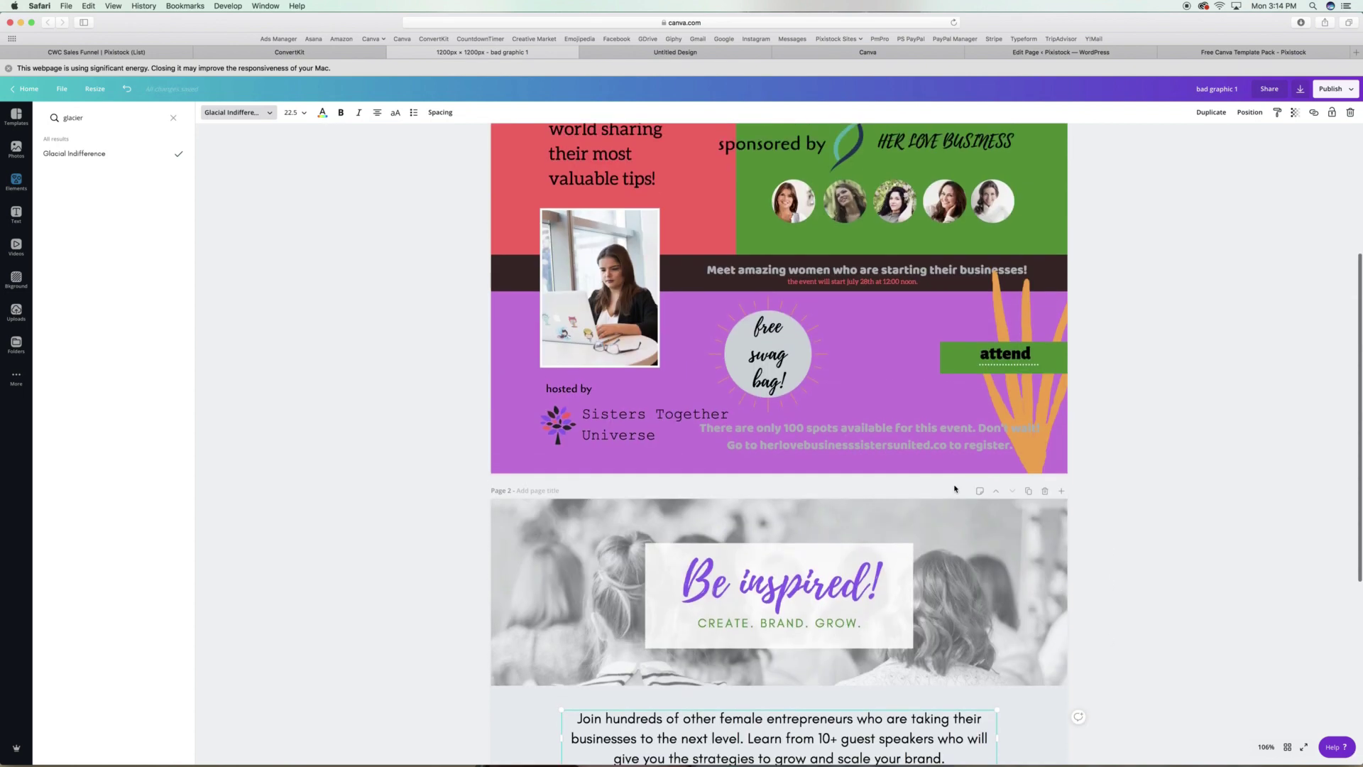
scroll(953, 489, "up", 4)
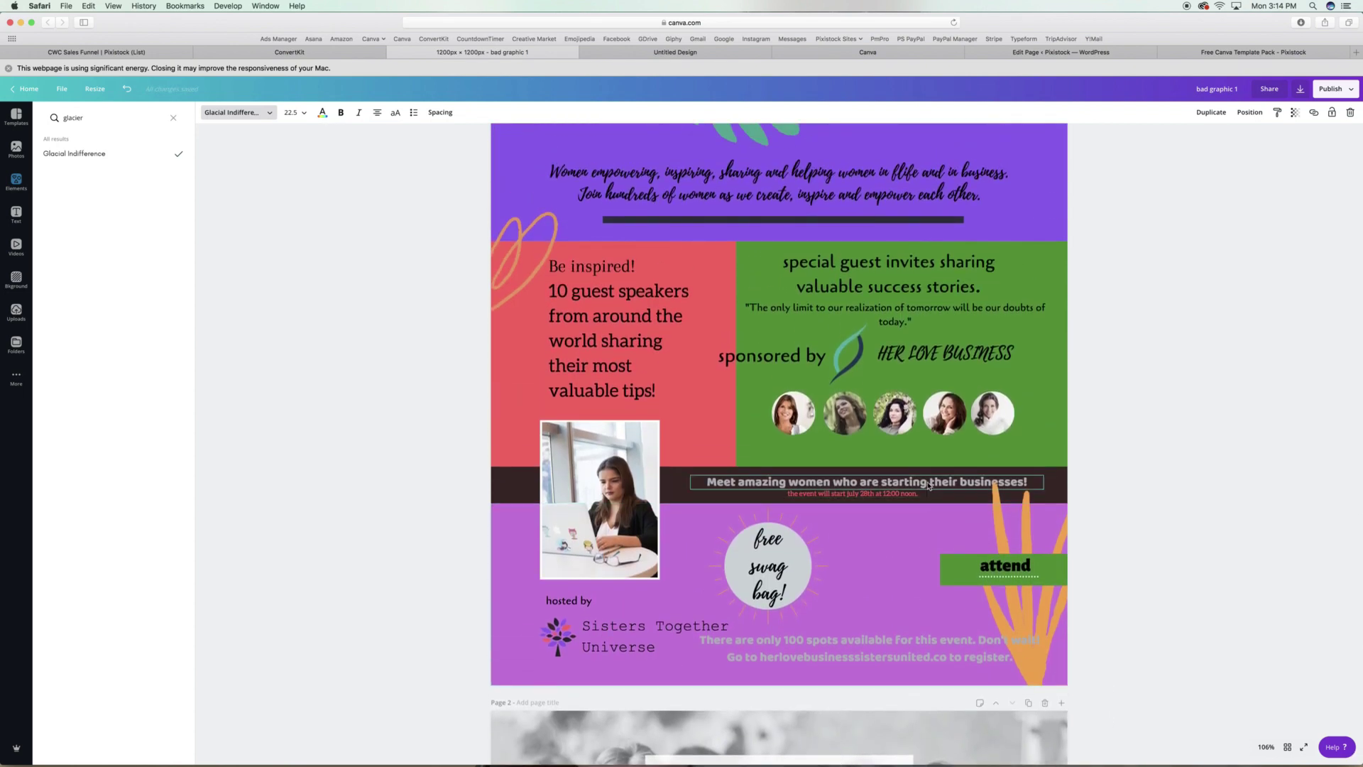
Copy page 1's monstera leaf onto page 2's left and right edges, rotating the right one.
left_click(742, 145)
key("ctrl+c")
scroll(770, 496, "down", 10)
key("ctrl+v")
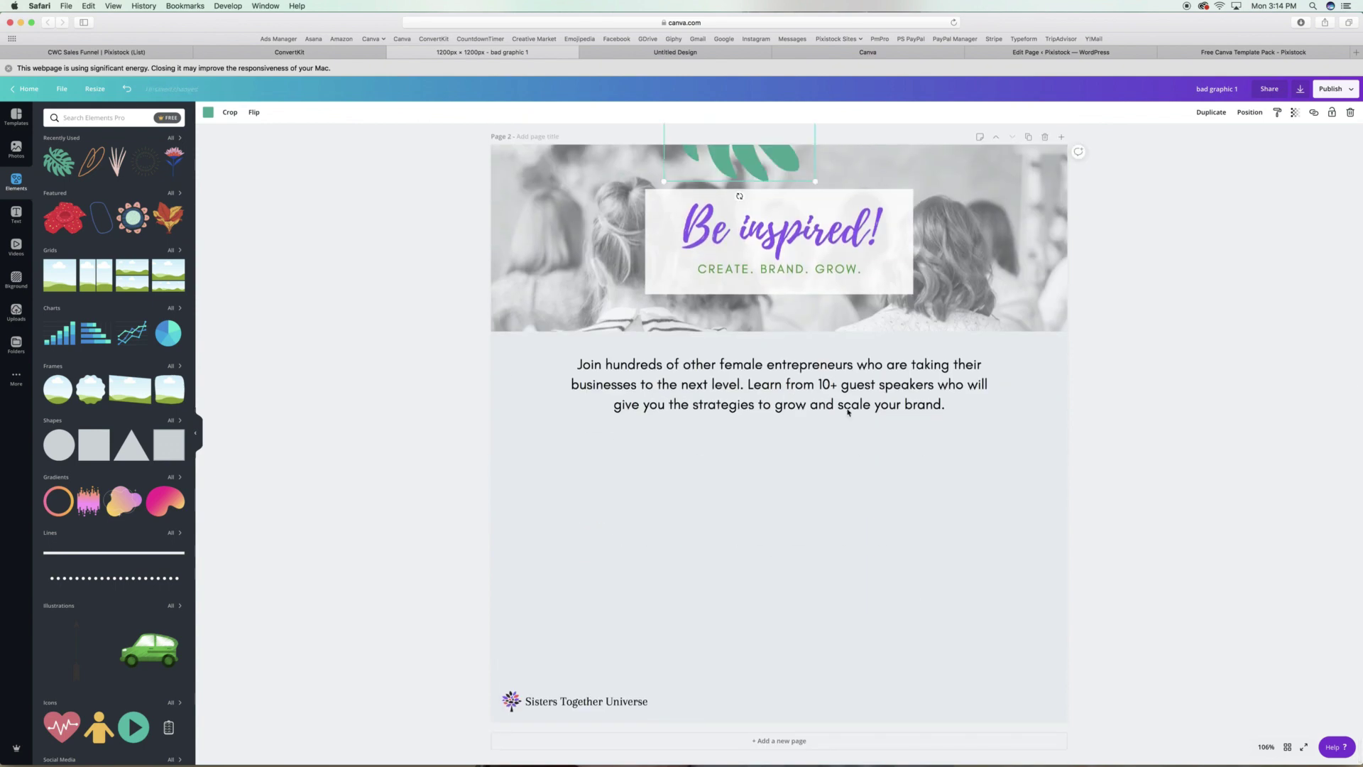
left_click_drag(738, 162, 487, 303)
key("ctrl+v")
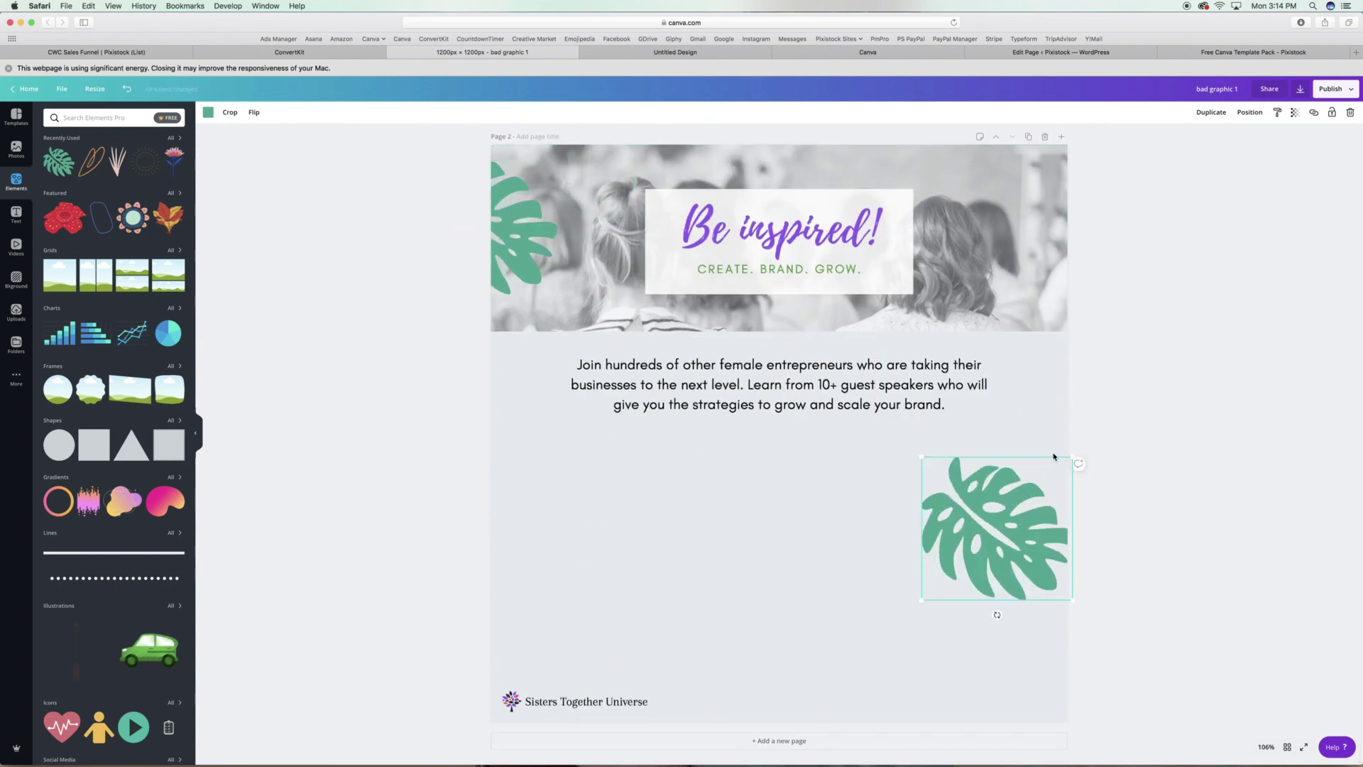
left_click_drag(991, 612, 1065, 440)
Try the orange scribble from page 1 at the bottom-left, then undo it.
scroll(704, 272, "up", 5)
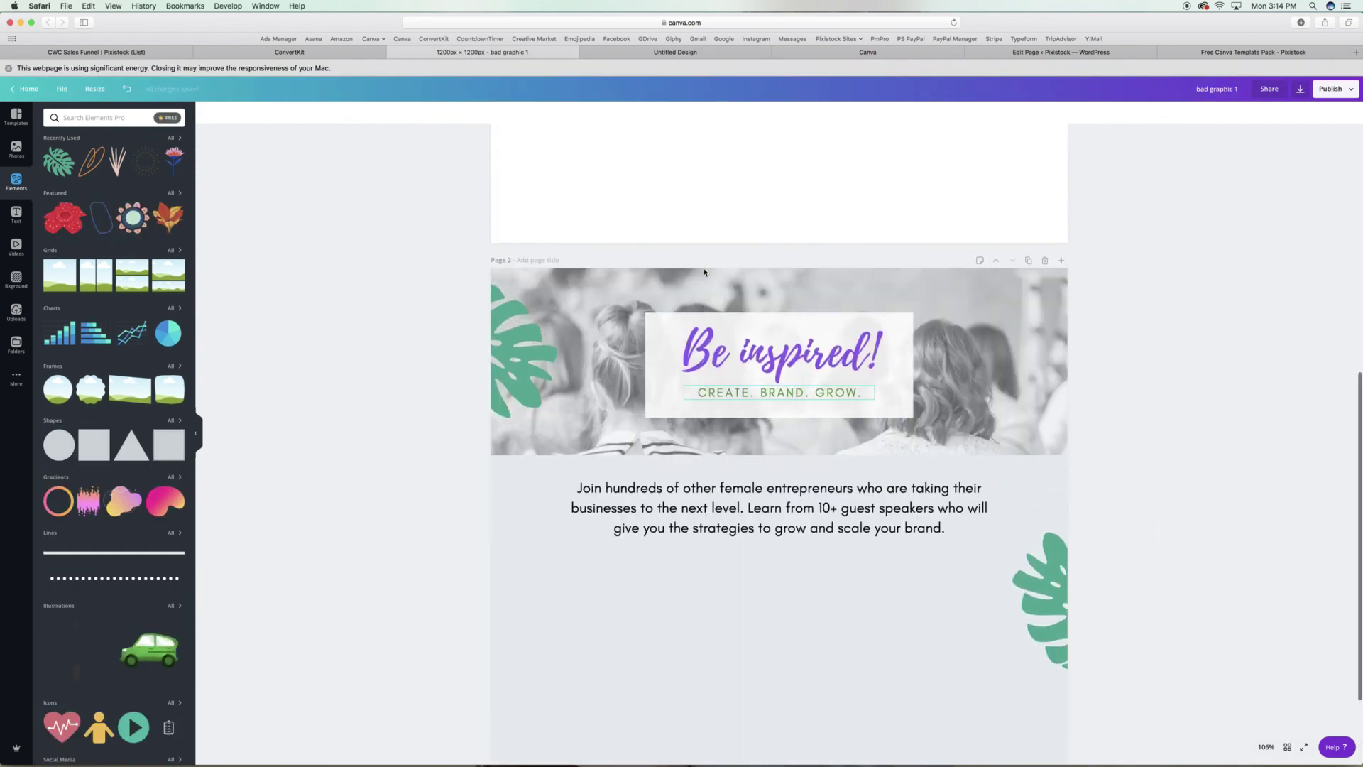
scroll(704, 272, "up", 3)
left_click(509, 249)
key("super+c")
scroll(774, 385, "down", 10)
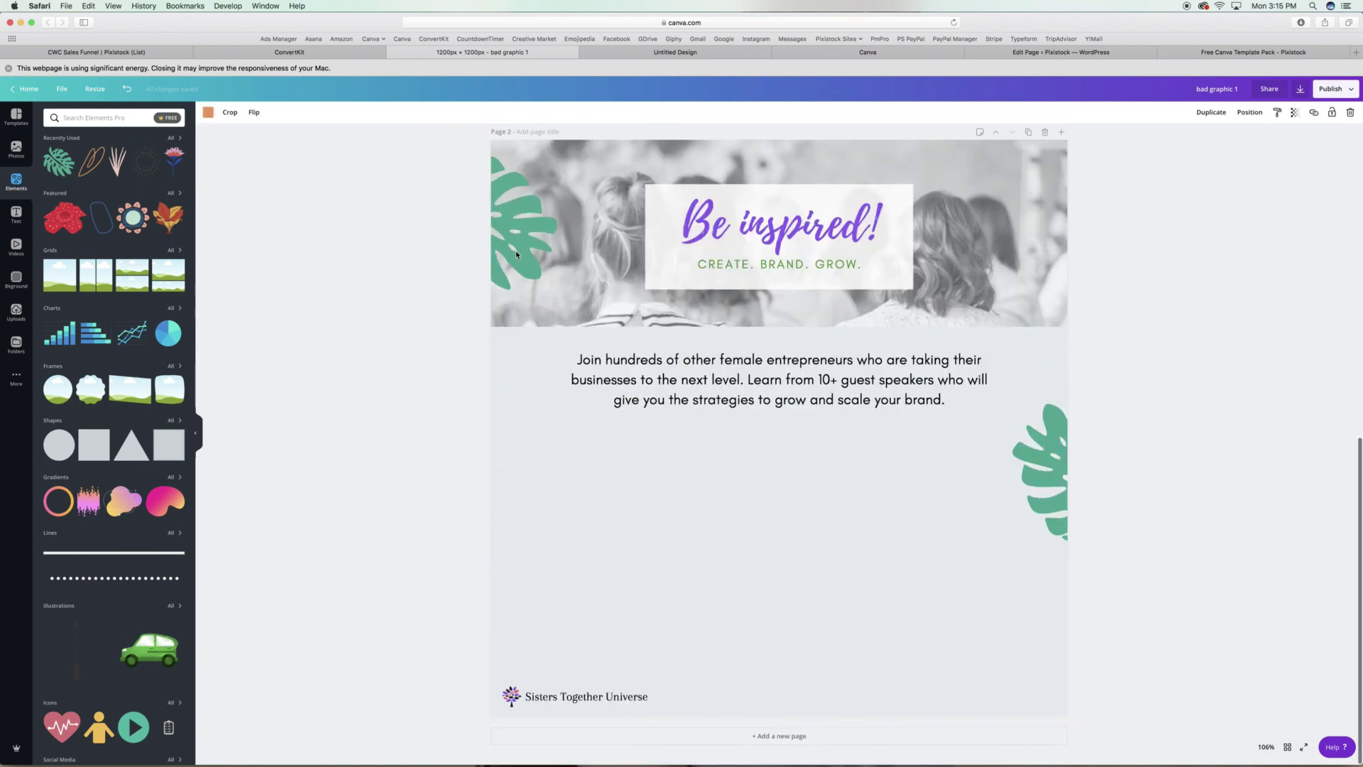
key("super+v")
left_click_drag(558, 358, 509, 325)
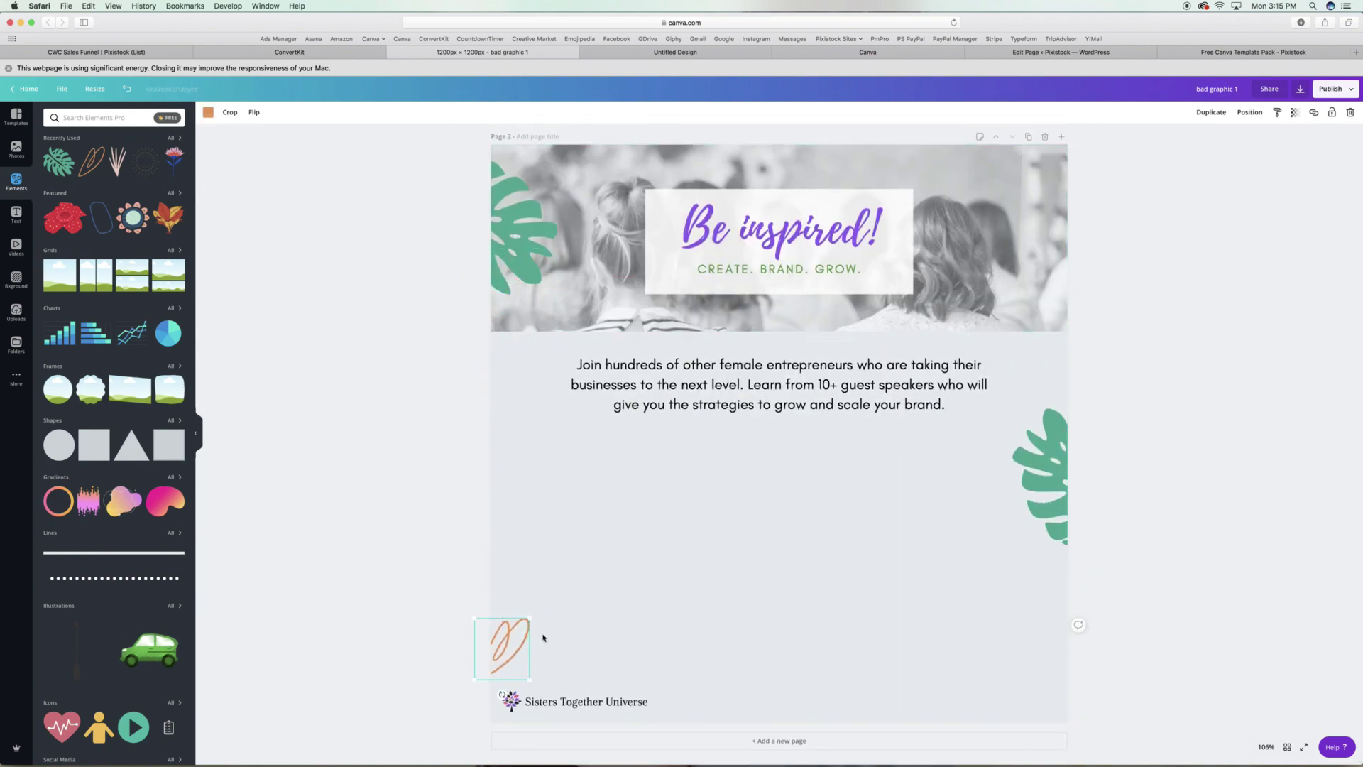
key("super+z")
key("super+z")
key("super+z")
Turn both leaves green and make the left leaf semi-transparent.
left_click(208, 112)
left_click(78, 171)
left_click(509, 225)
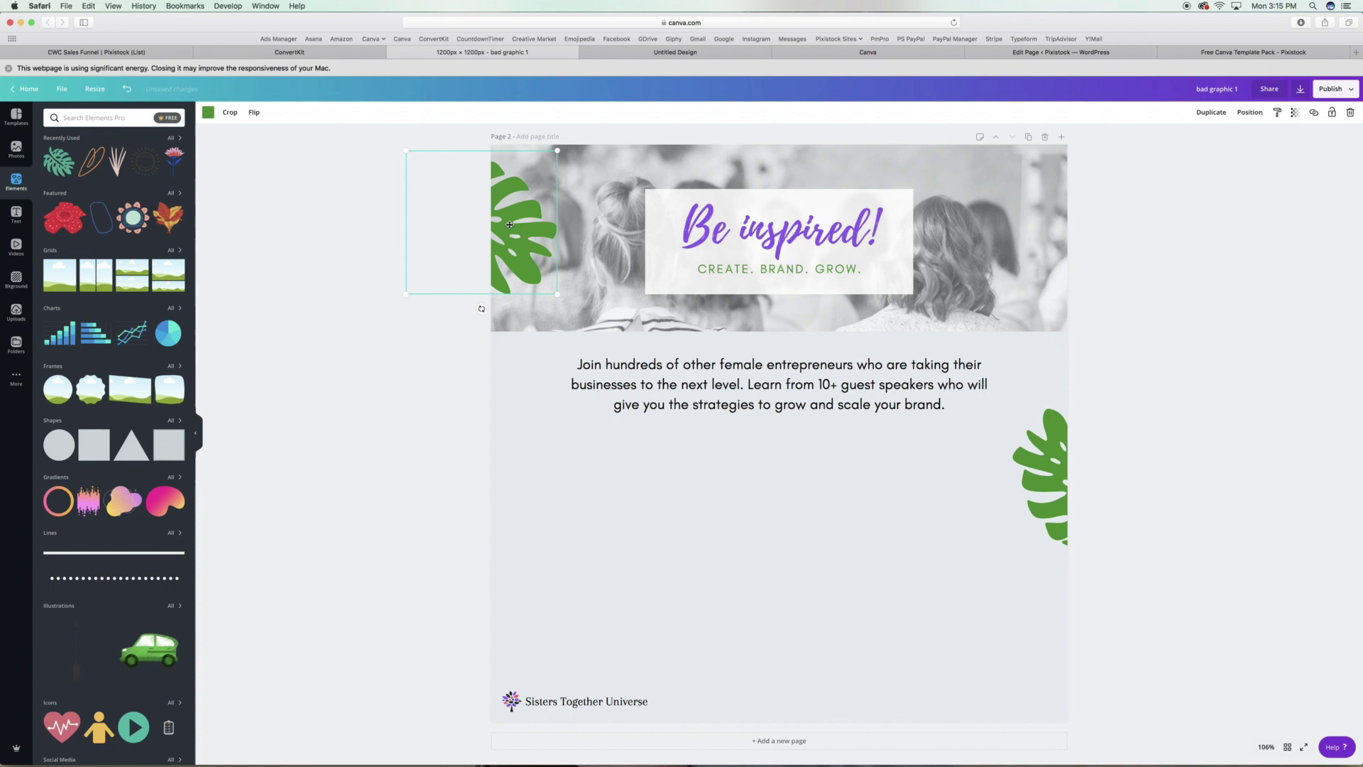
left_click(1295, 112)
left_click_drag(1270, 135, 1258, 137)
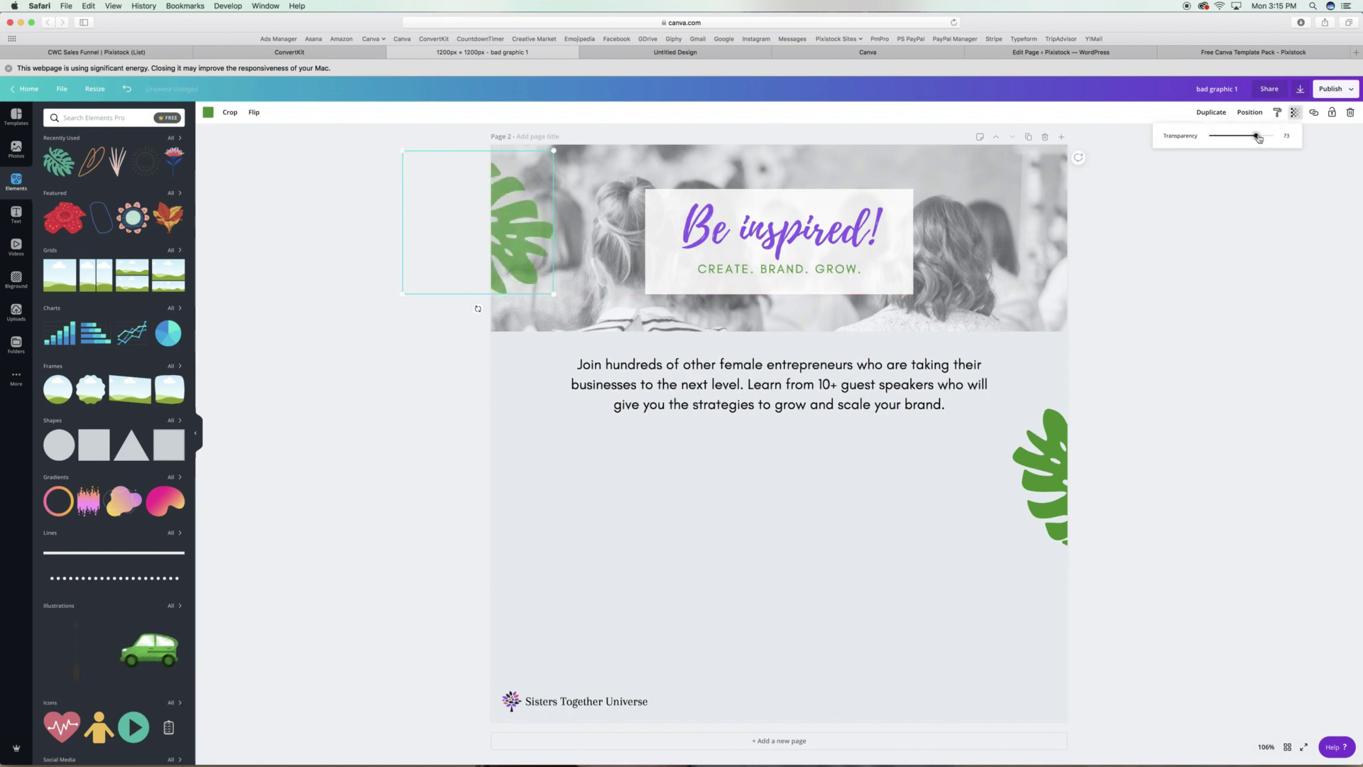
Duplicate the rotated leaf as a small tilted copy at the bottom-left and adjust its transparency.
left_click(1063, 449)
key("super+d")
left_click_drag(1063, 449, 489, 589)
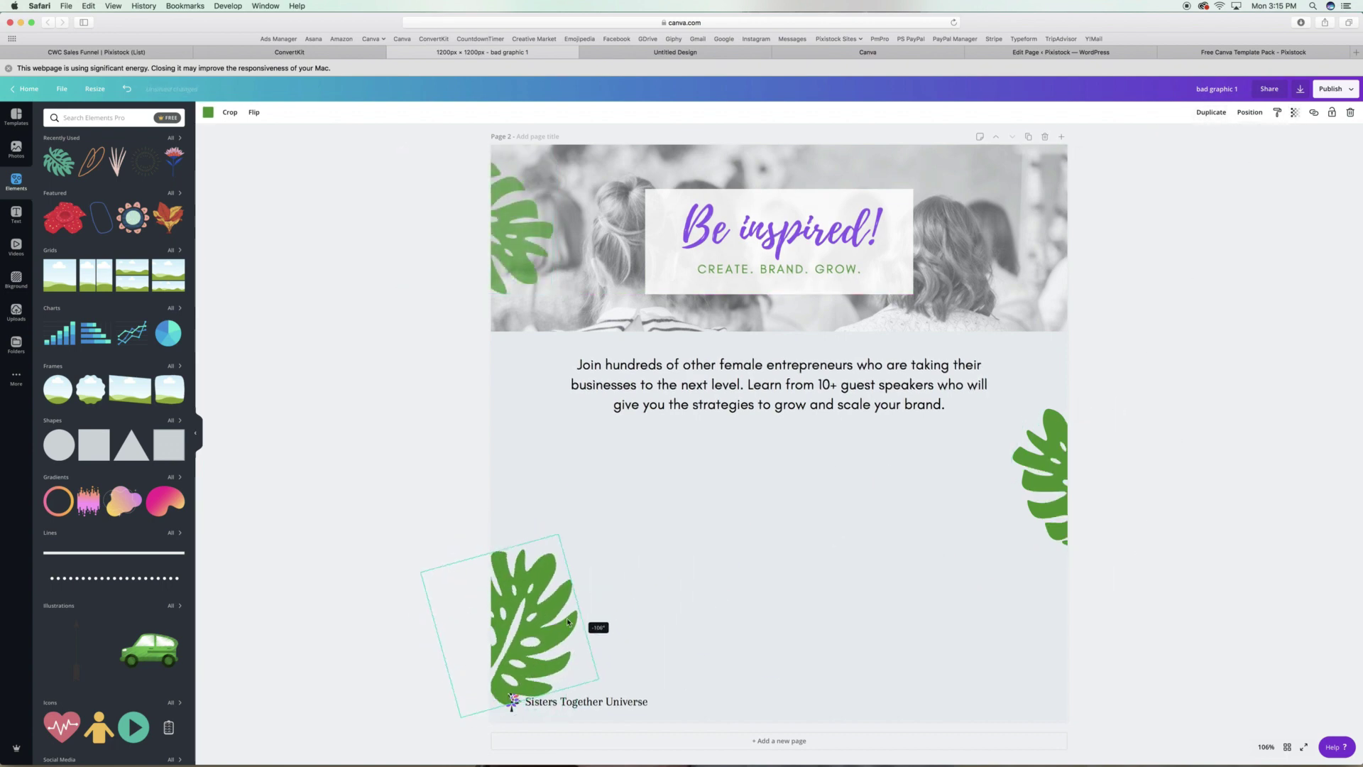
left_click_drag(595, 570, 522, 613)
left_click(1292, 114)
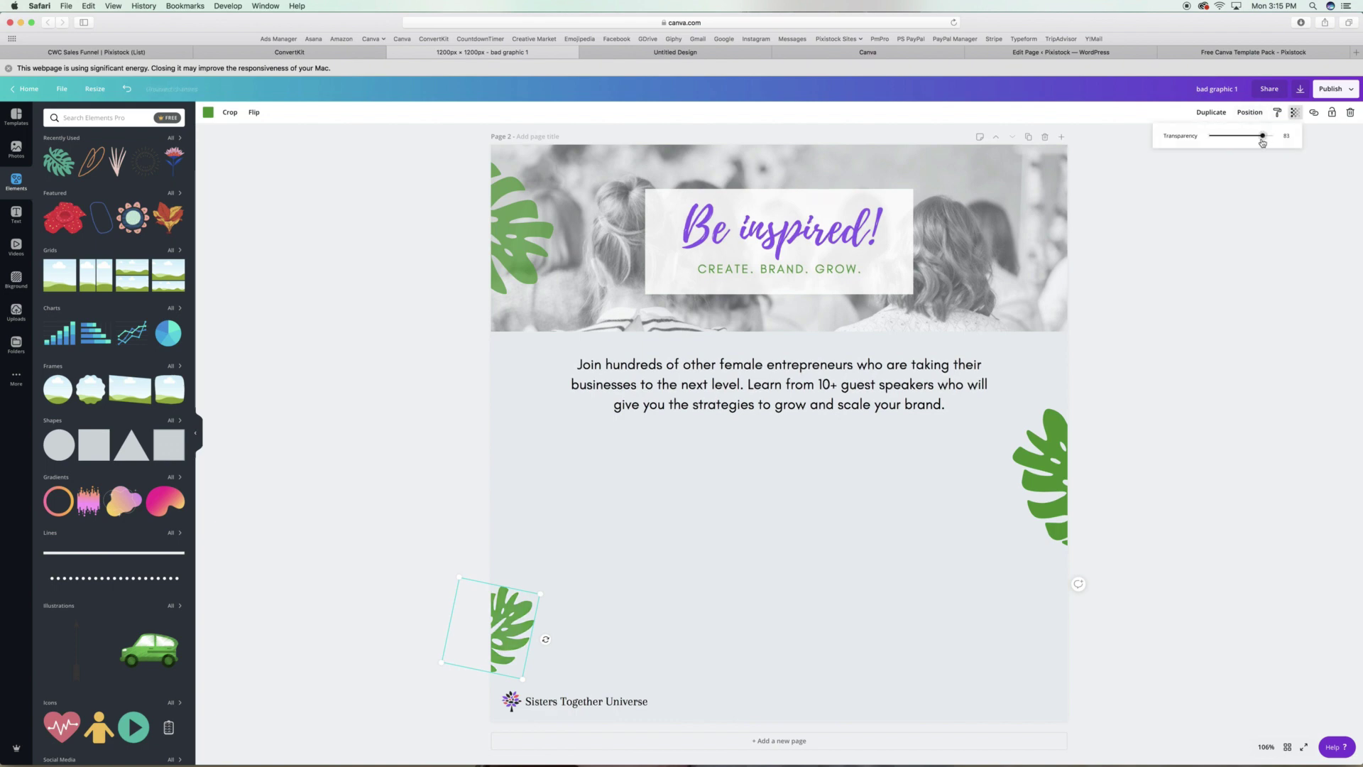
scroll(1217, 254, "up", 10)
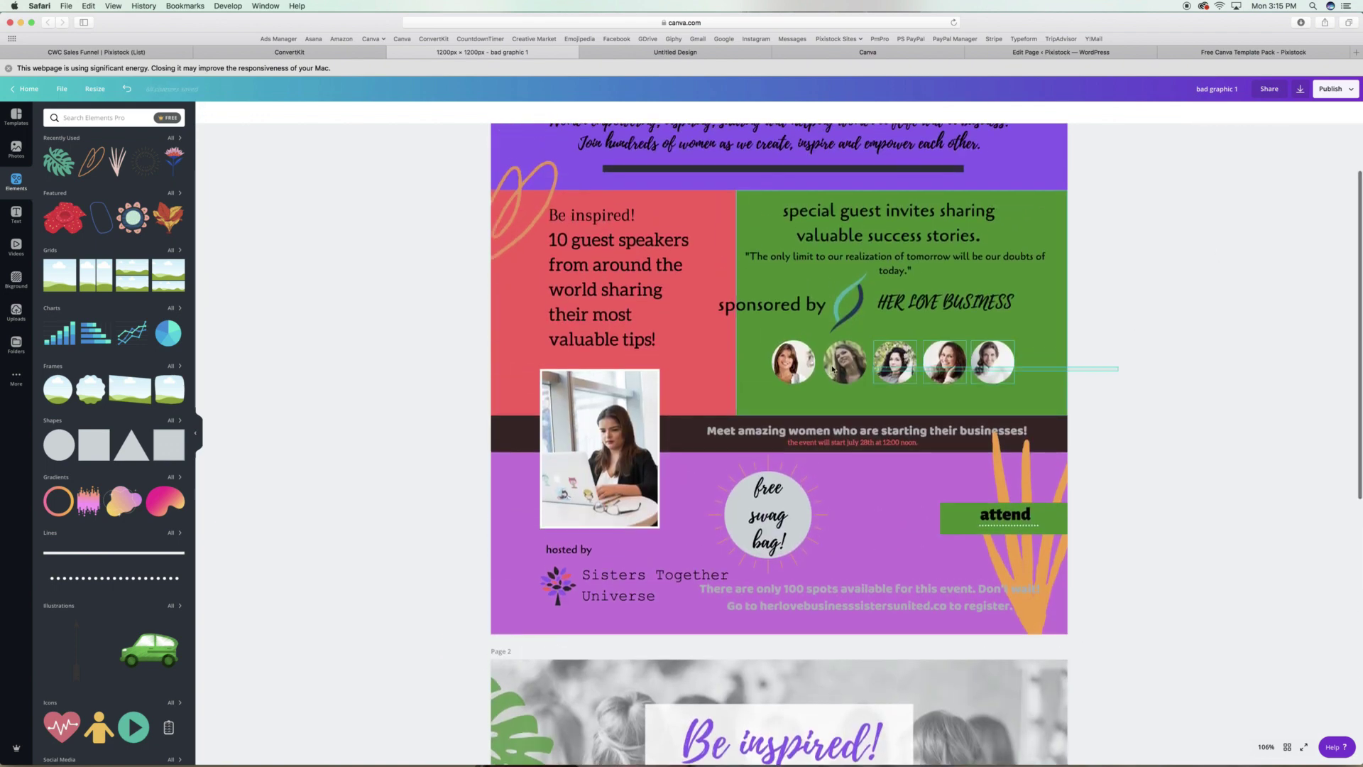
Paste the row of five round host photos under the paragraph on page 2, spaced evenly and centred.
scroll(841, 457, "down", 10)
left_click(842, 458)
key("ctrl+v")
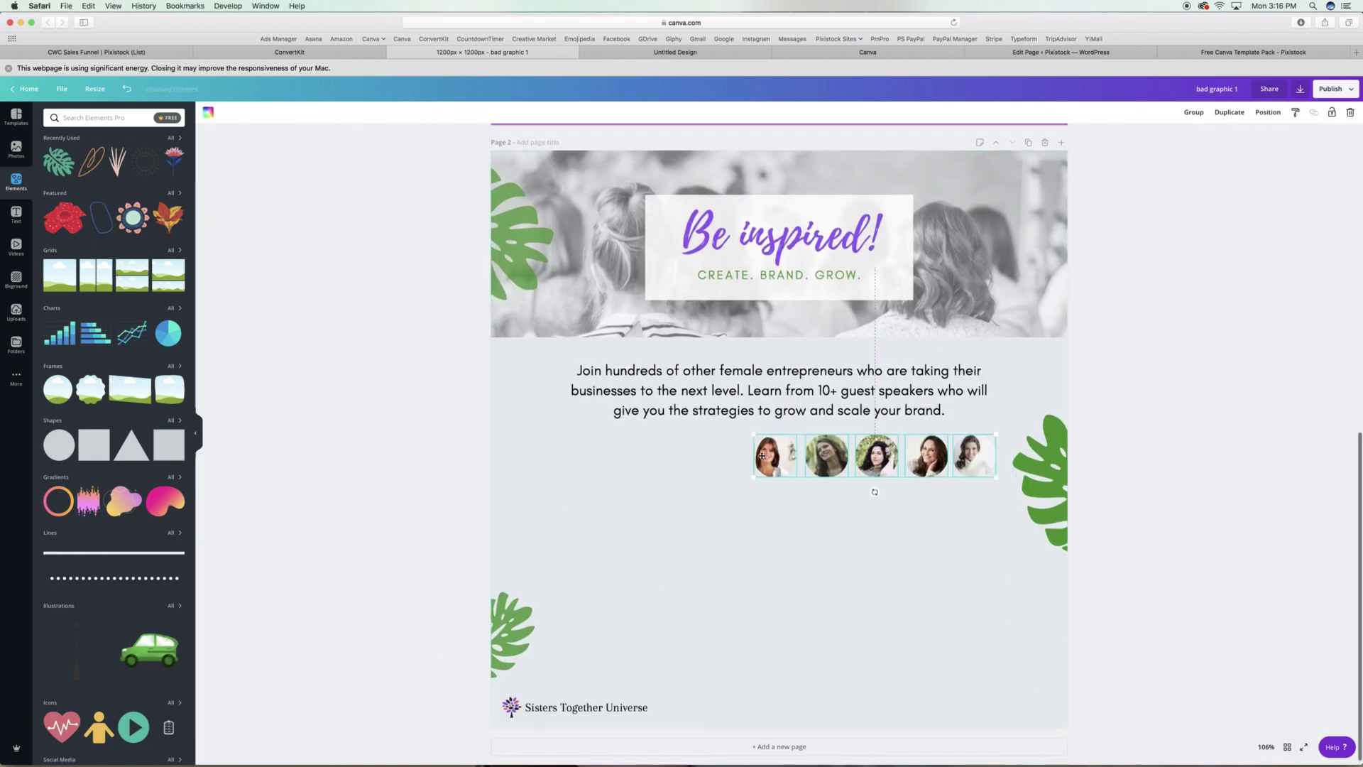
left_click_drag(767, 454, 647, 465)
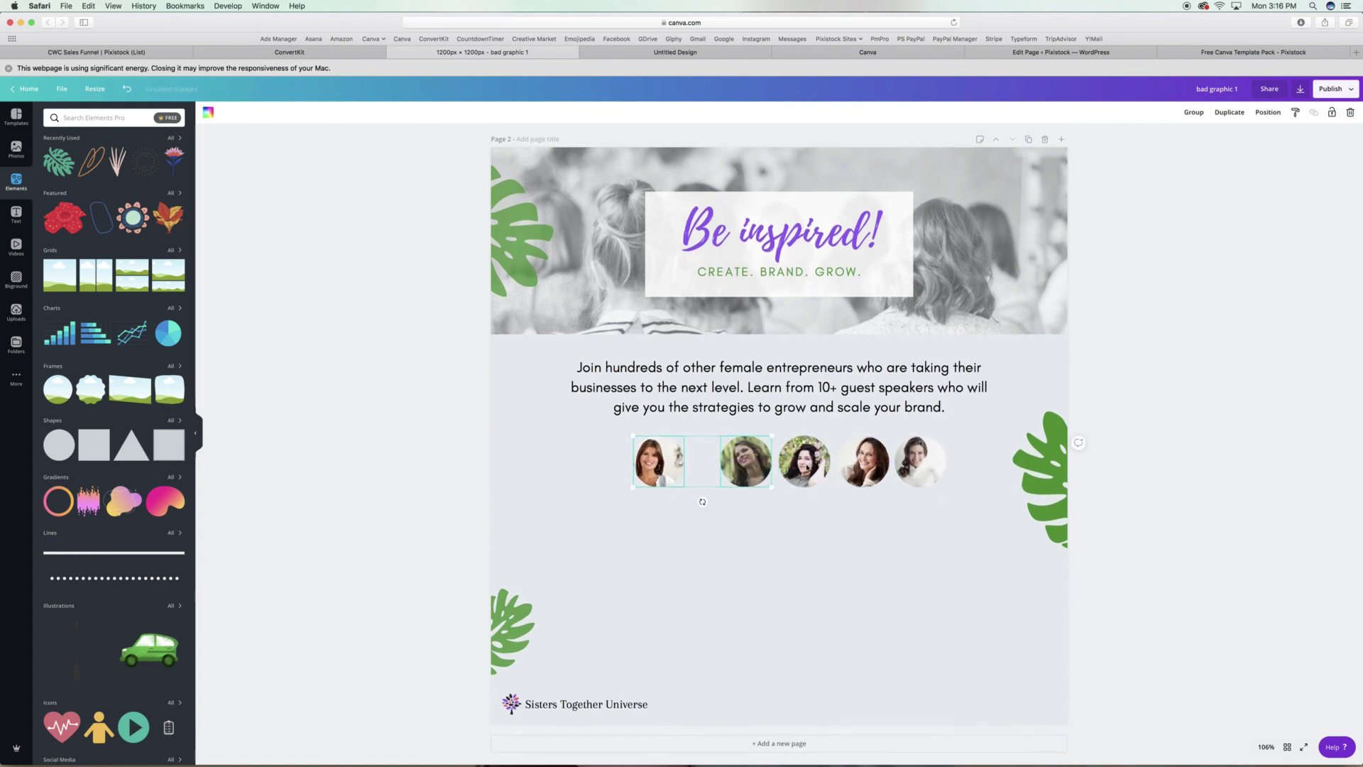
left_click(1268, 113)
left_click(1235, 269)
left_click_drag(863, 460, 854, 460)
left_click(648, 463)
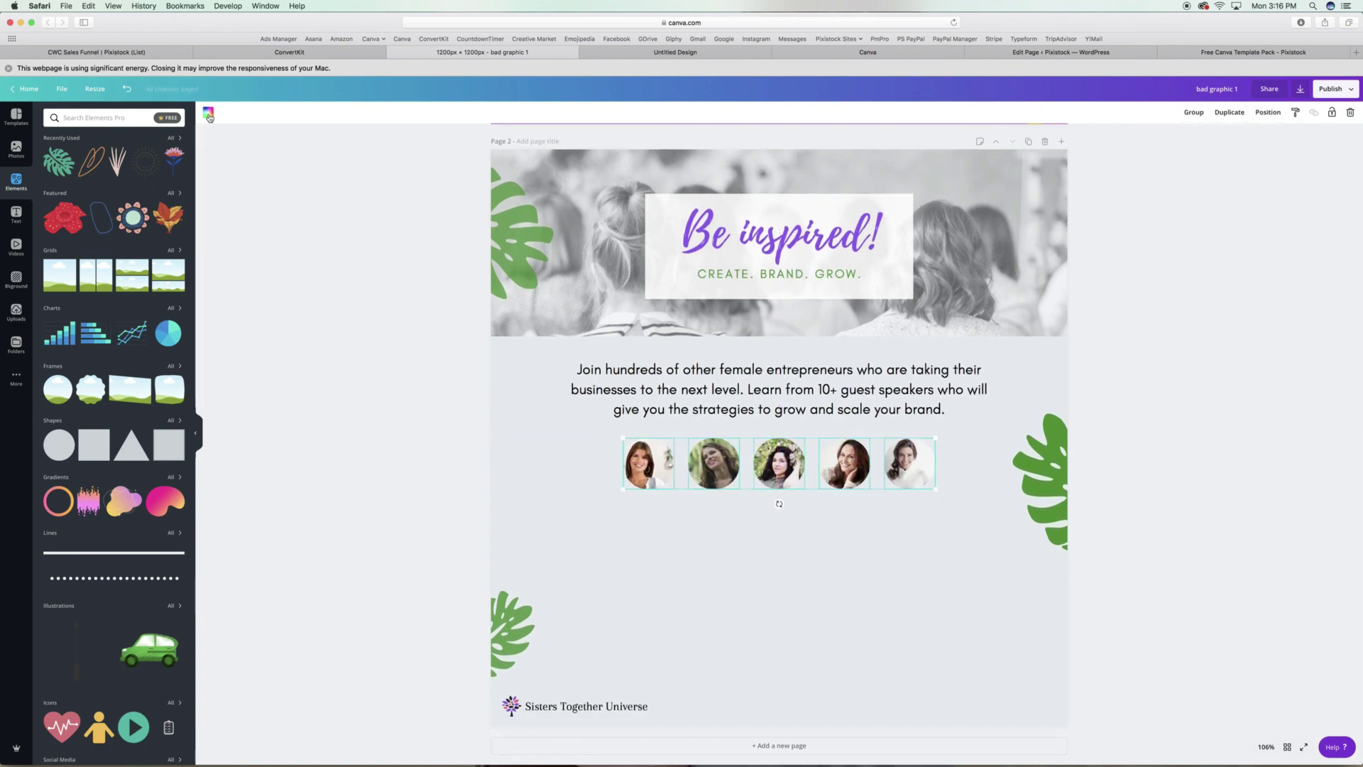
left_click(208, 112)
left_click(208, 112)
Caption each photo with a name label copied from the paragraph, typing each host's name and resizing it.
scroll(726, 541, "down", 1)
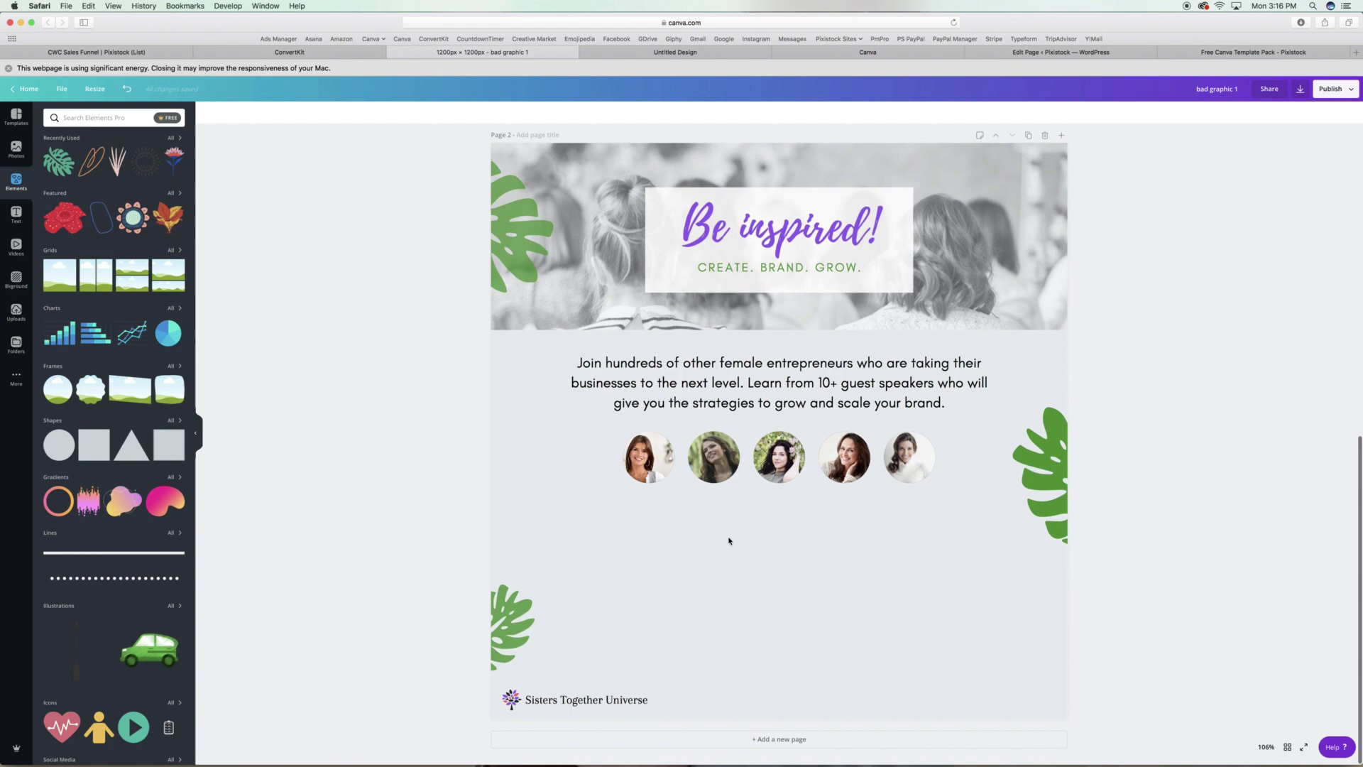
left_click(944, 387)
left_click(1210, 112)
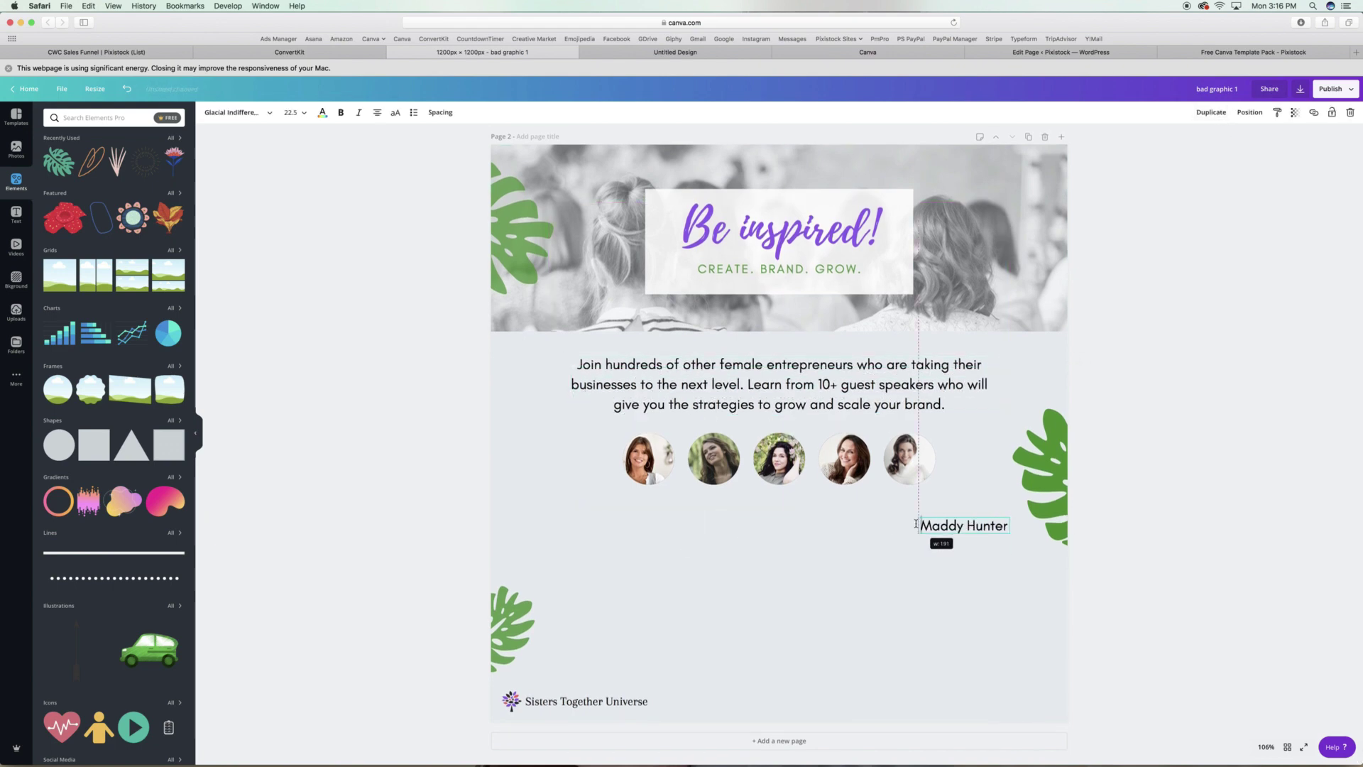
left_click_drag(1008, 517, 967, 527)
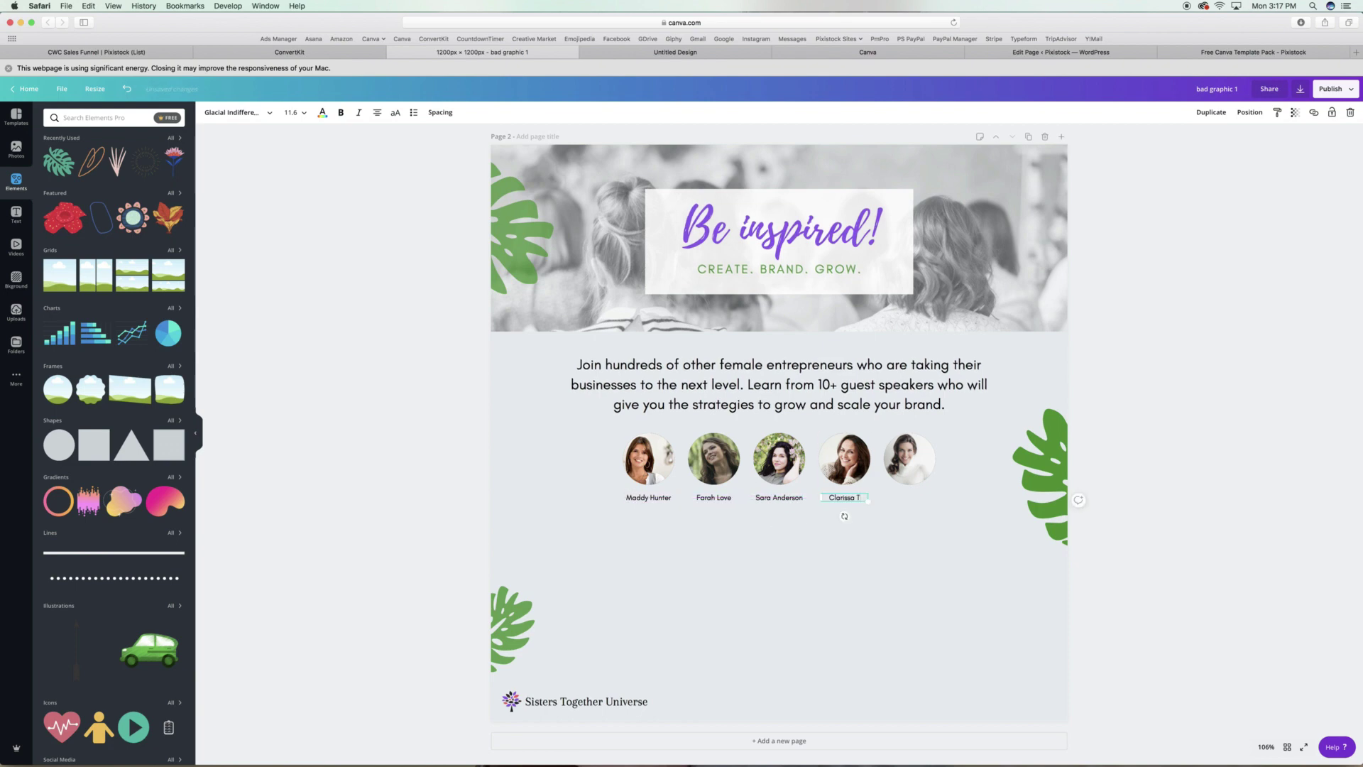
left_click_drag(882, 504, 922, 499)
right_click(1196, 142)
key("super+d")
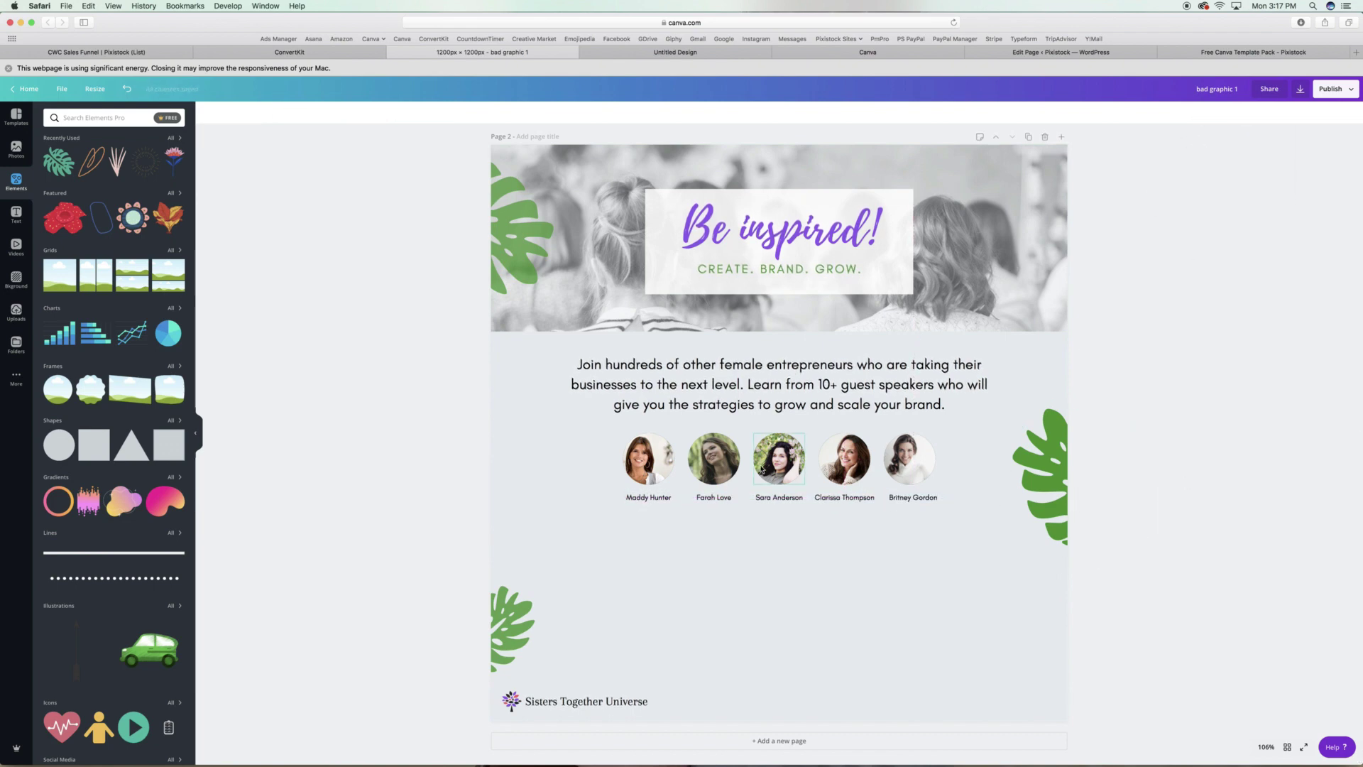
Duplicate the 'Be inspired!' heading and retype it as a smaller 'from the ladies' script line.
left_click(781, 229)
key("super+d")
left_click_drag(788, 238, 782, 557)
double_click(782, 558)
type("from the ladies of")
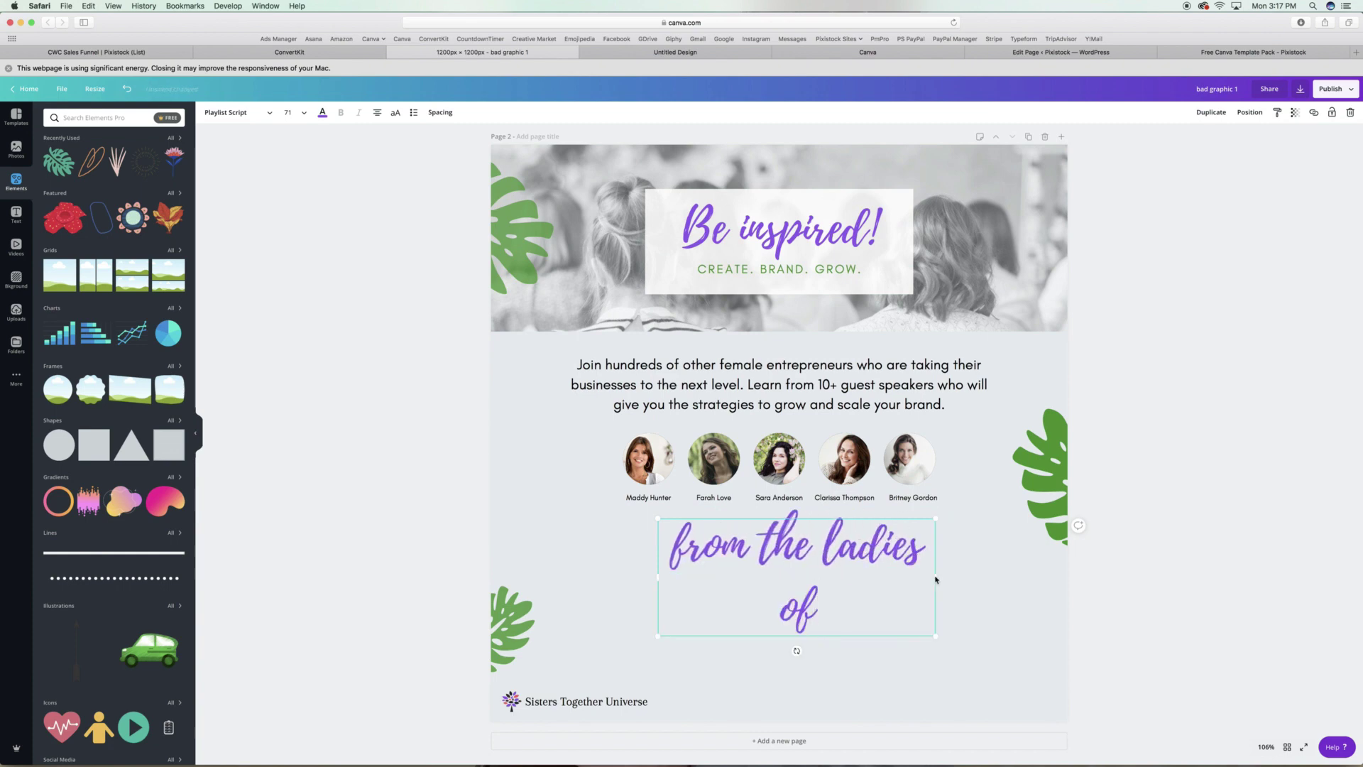
left_click_drag(935, 579, 831, 550)
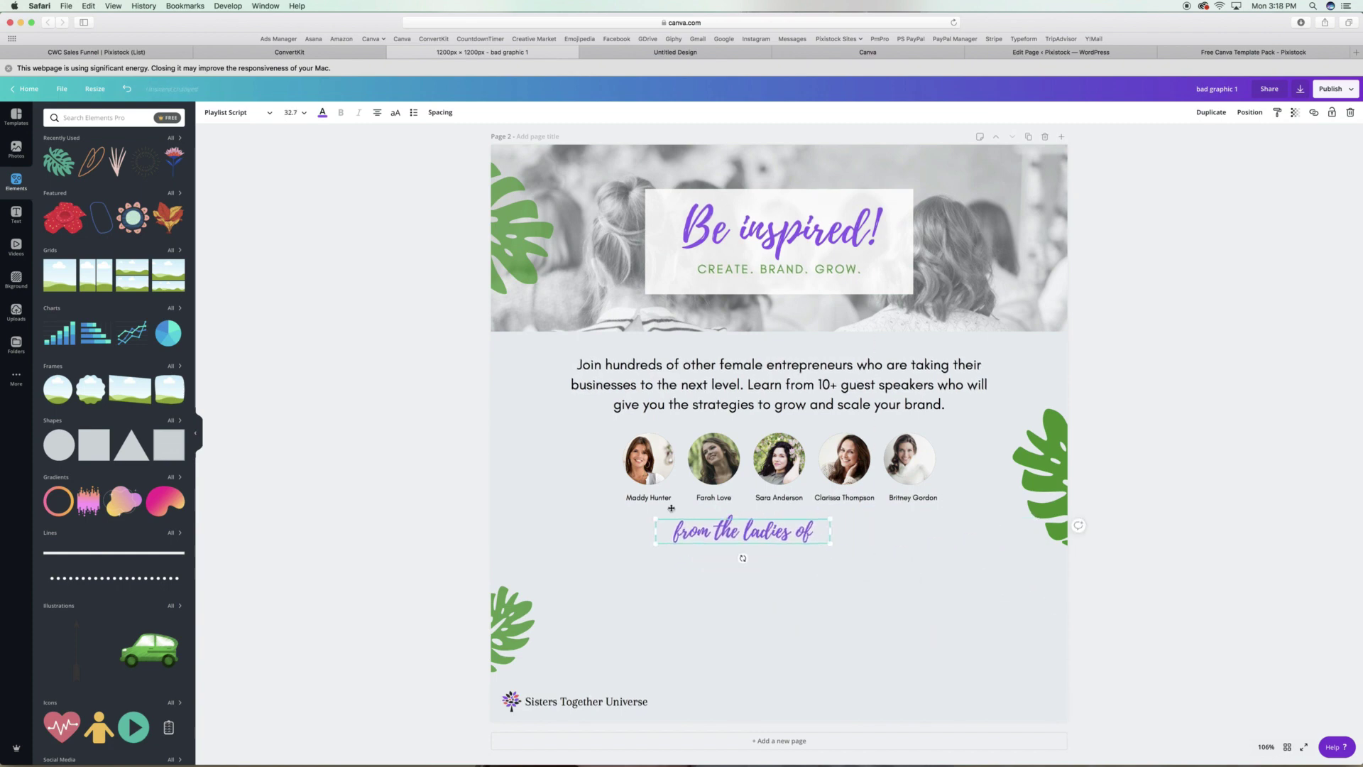
Place the script line above the lowered host photos, reword it to 'brought to you by', and centre it.
left_click_drag(671, 508, 502, 392)
left_click_drag(807, 511, 803, 563)
left_click_drag(583, 417, 786, 455)
double_click(730, 452)
type("brought to you by")
left_click_drag(919, 452, 955, 452)
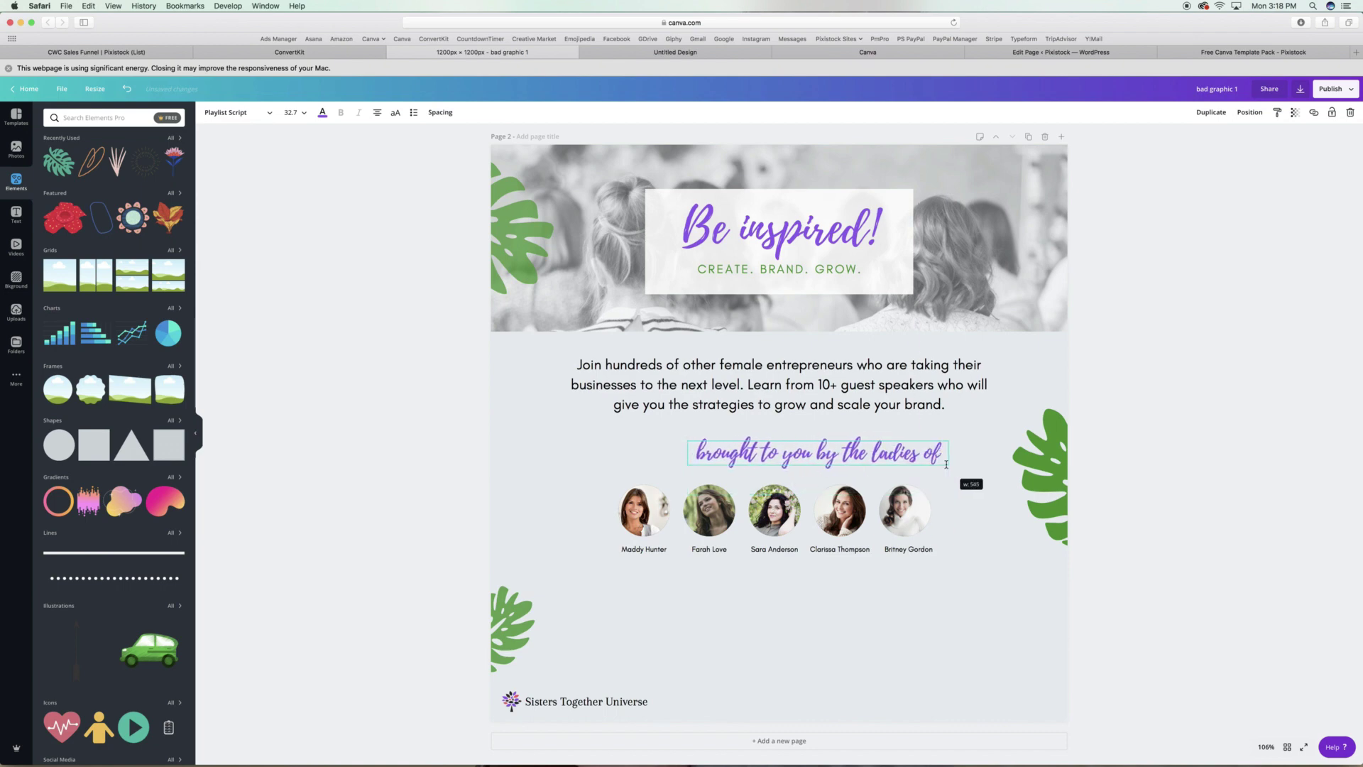
left_click_drag(849, 455, 813, 456)
left_click(829, 512)
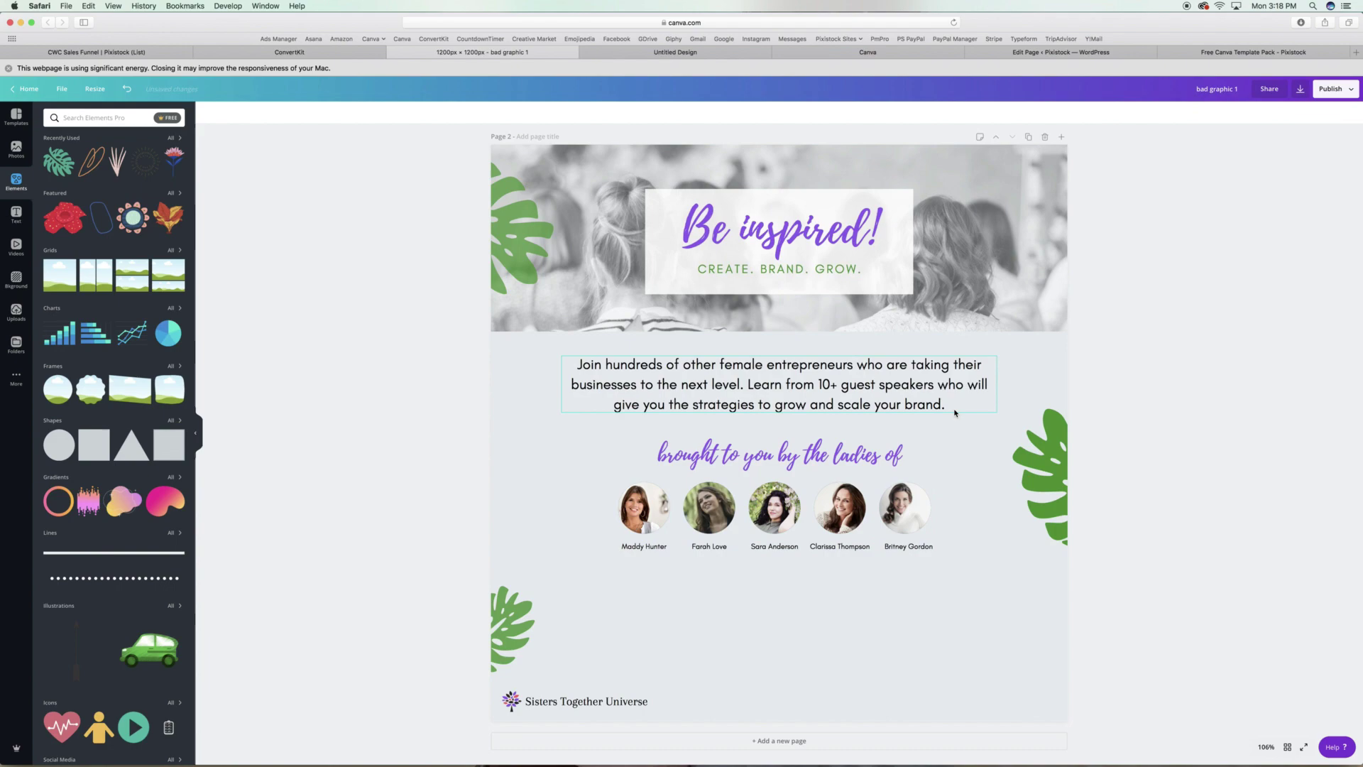
scroll(829, 497, "up", 8)
left_click(880, 306)
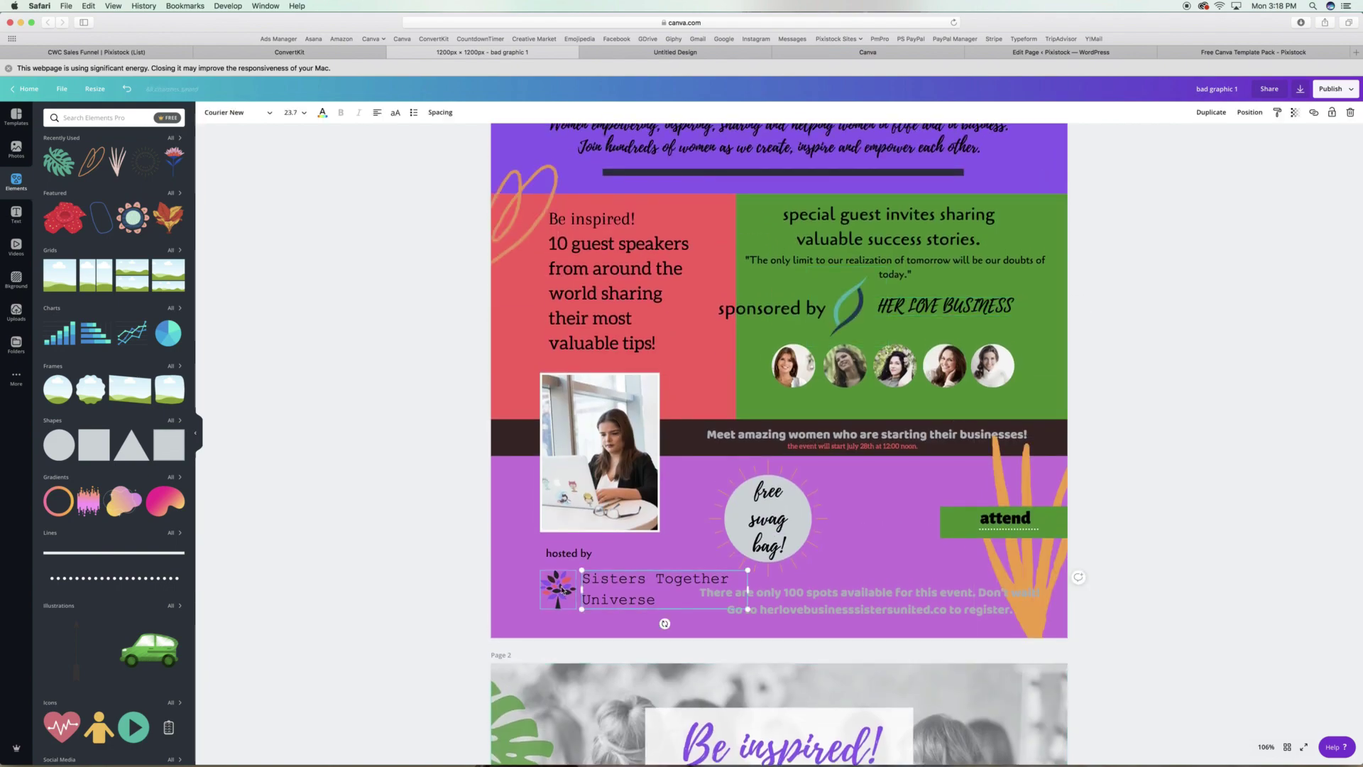
Copy the leaf logo and HER LOVE BUSINESS text from page 1 and paste them below the host photos.
left_click(944, 307)
left_click(848, 305, "shift")
key("super+c")
scroll(920, 426, "down", 7)
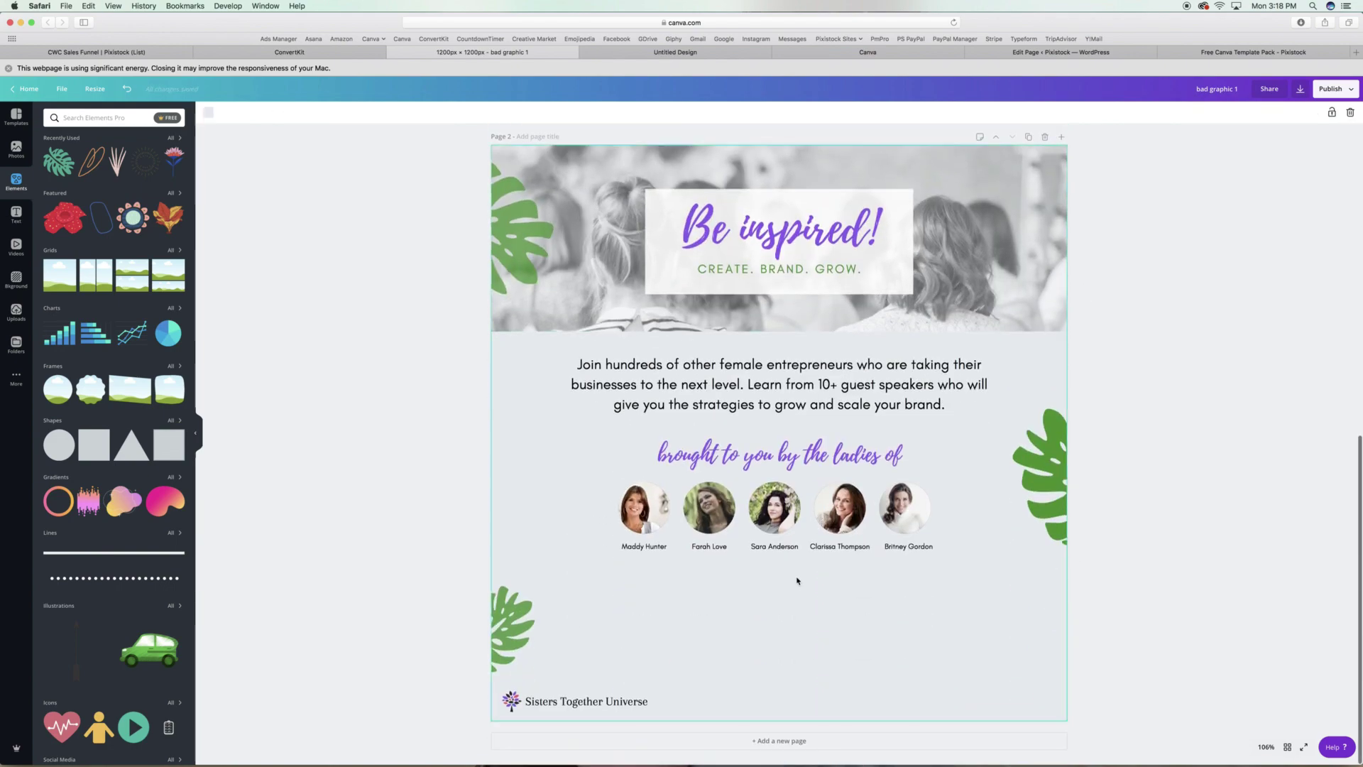
key("super+v")
left_click_drag(920, 423, 787, 629)
Set HER LOVE BUSINESS in Glacial Indifference on one line and shrink the leaf in front of it.
left_click(791, 587)
left_click(238, 112)
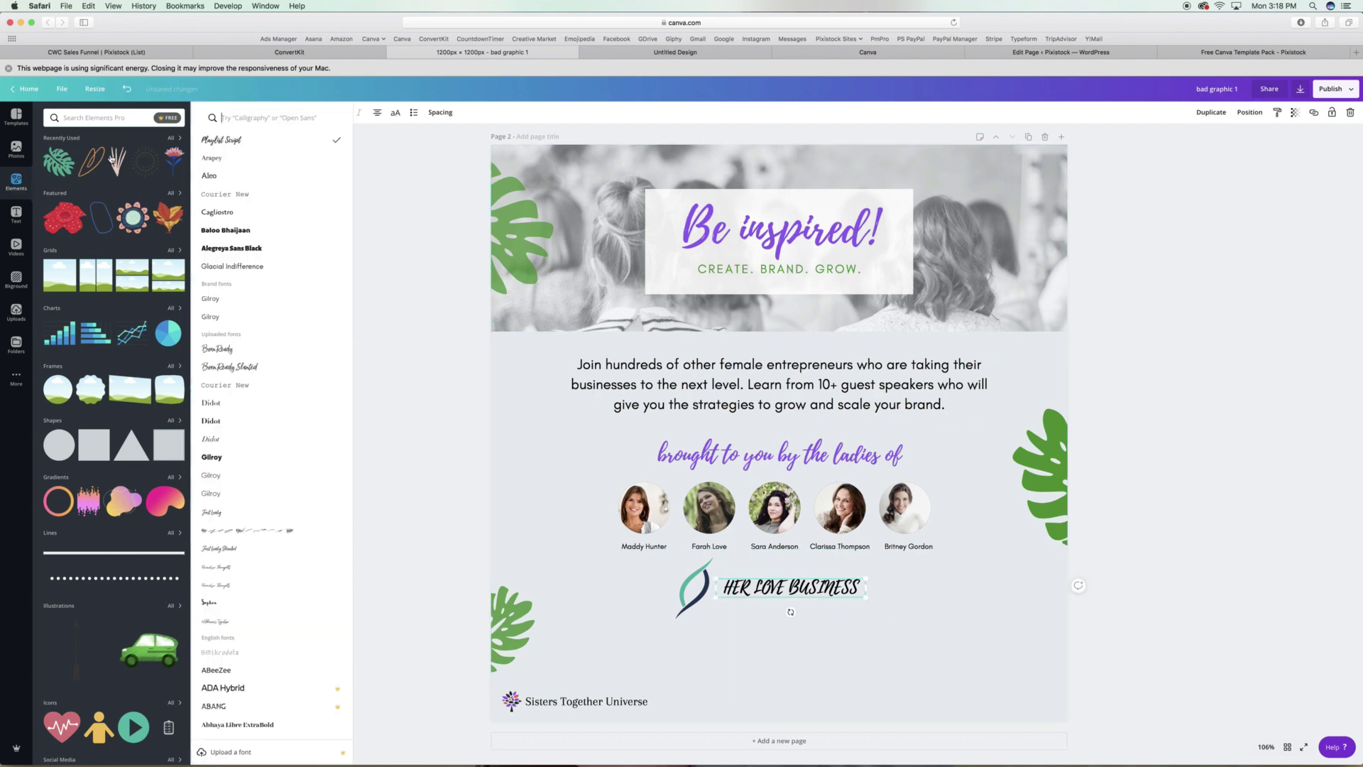
left_click(97, 266)
left_click_drag(865, 598, 933, 600)
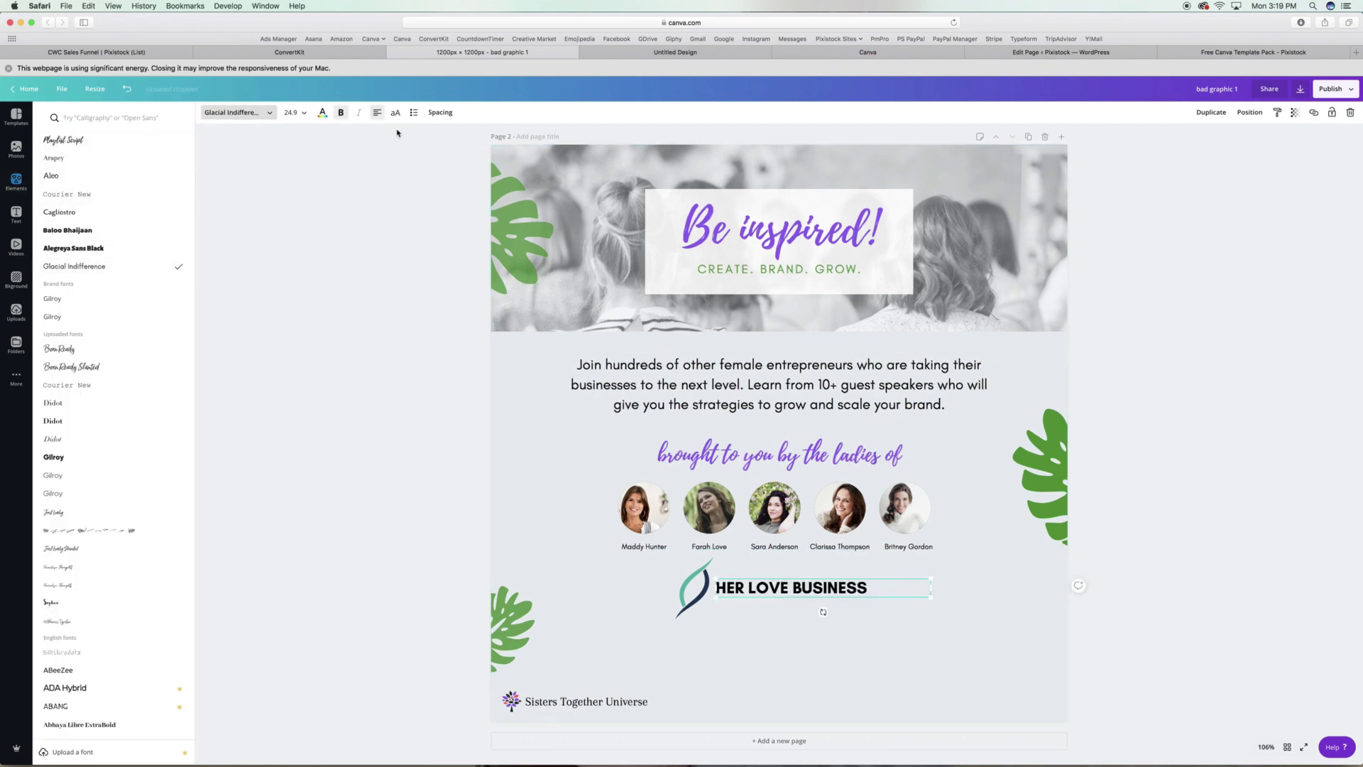
left_click(692, 589)
left_click_drag(676, 617, 712, 573)
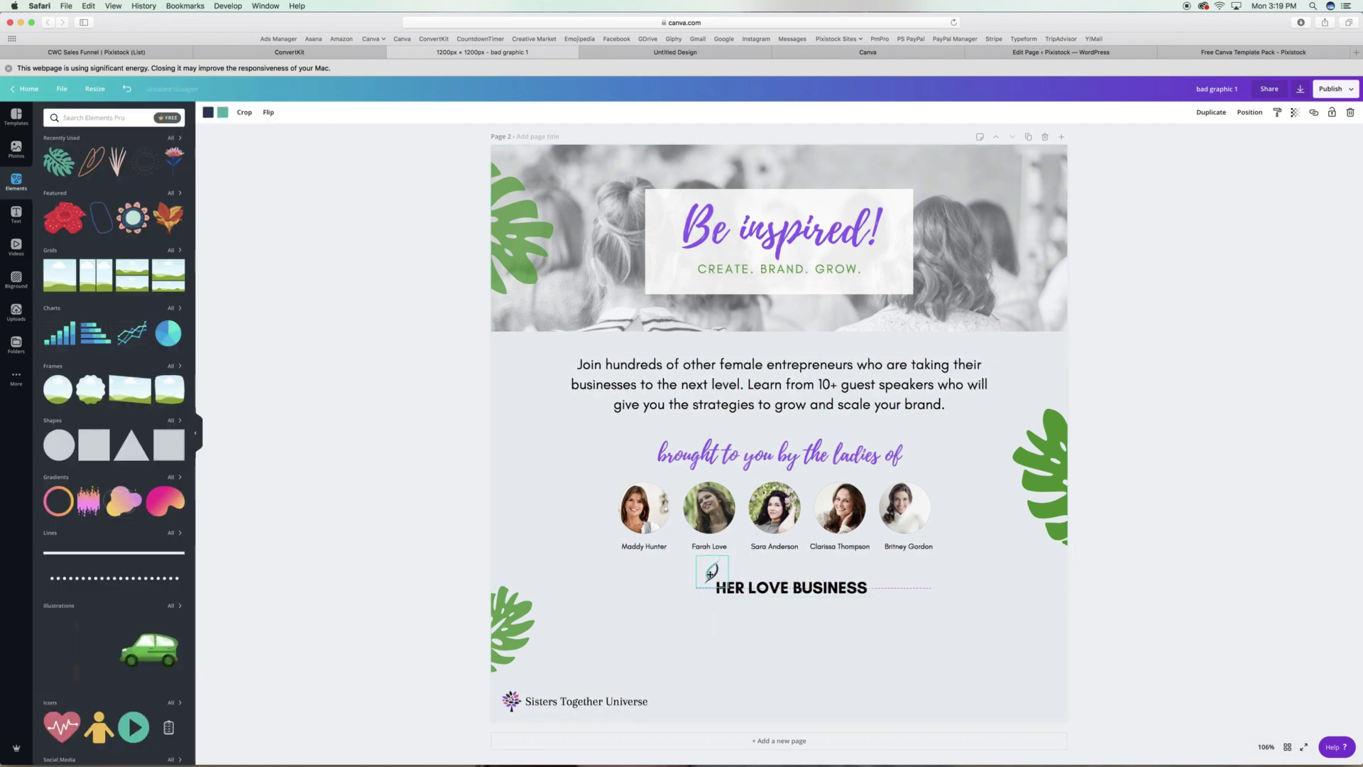
Colour HER LOVE BUSINESS coral red and move it beside the leaf.
left_click(800, 588)
left_click(322, 112)
left_click(150, 196)
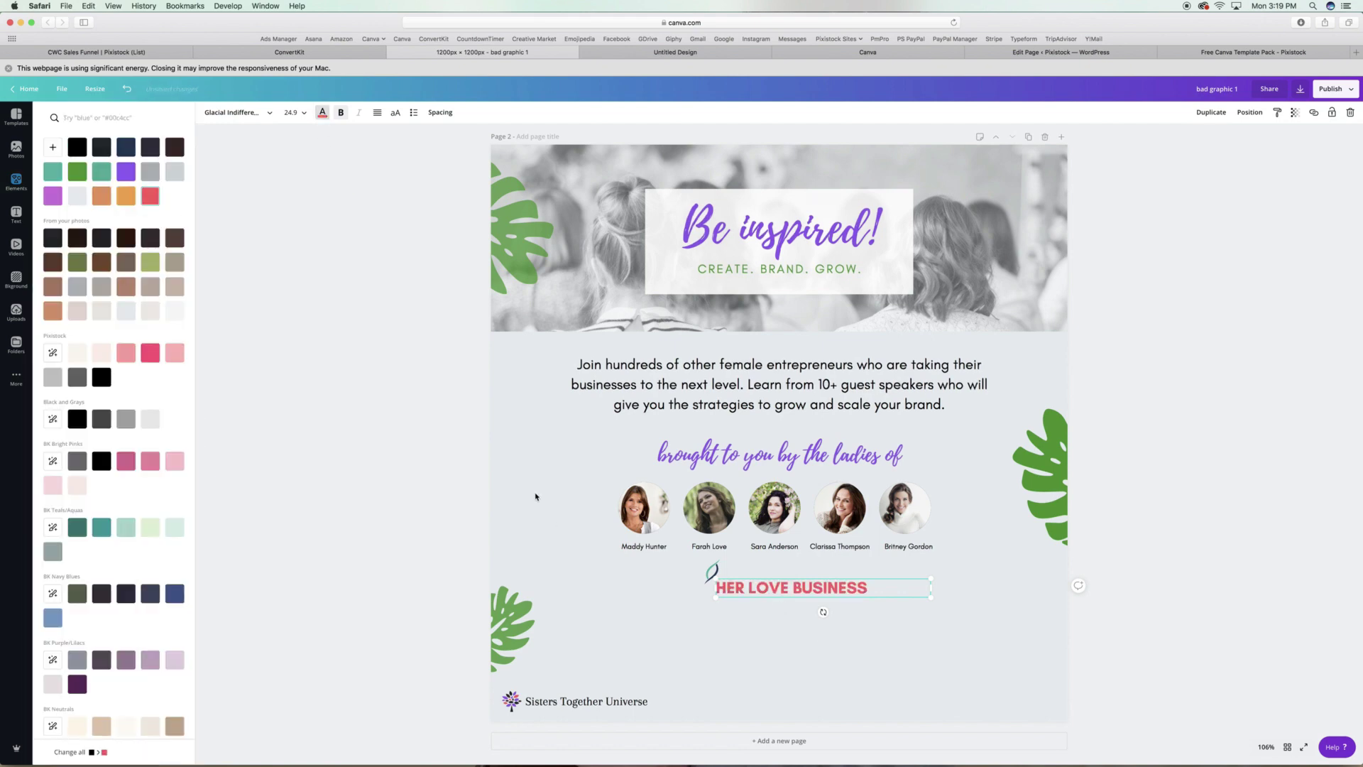
left_click(440, 112)
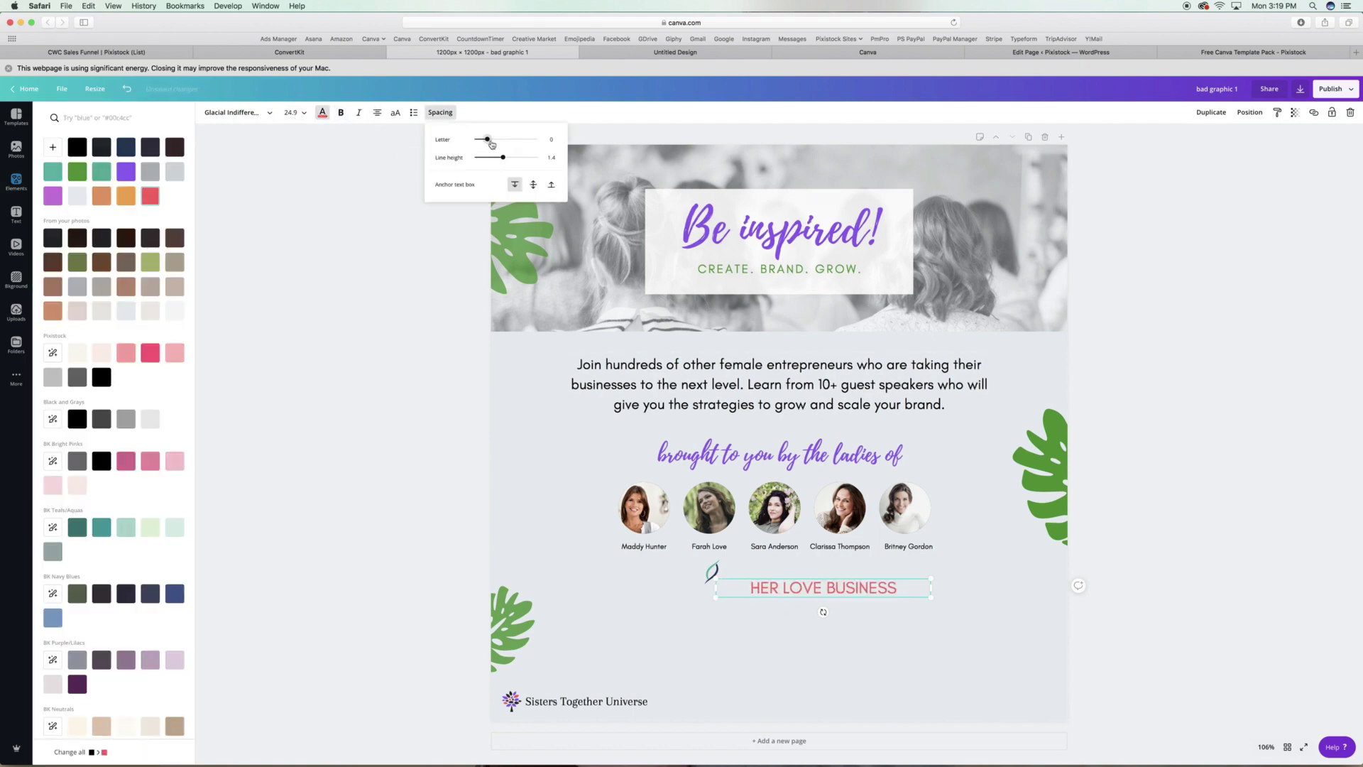
left_click(712, 573)
left_click(223, 112)
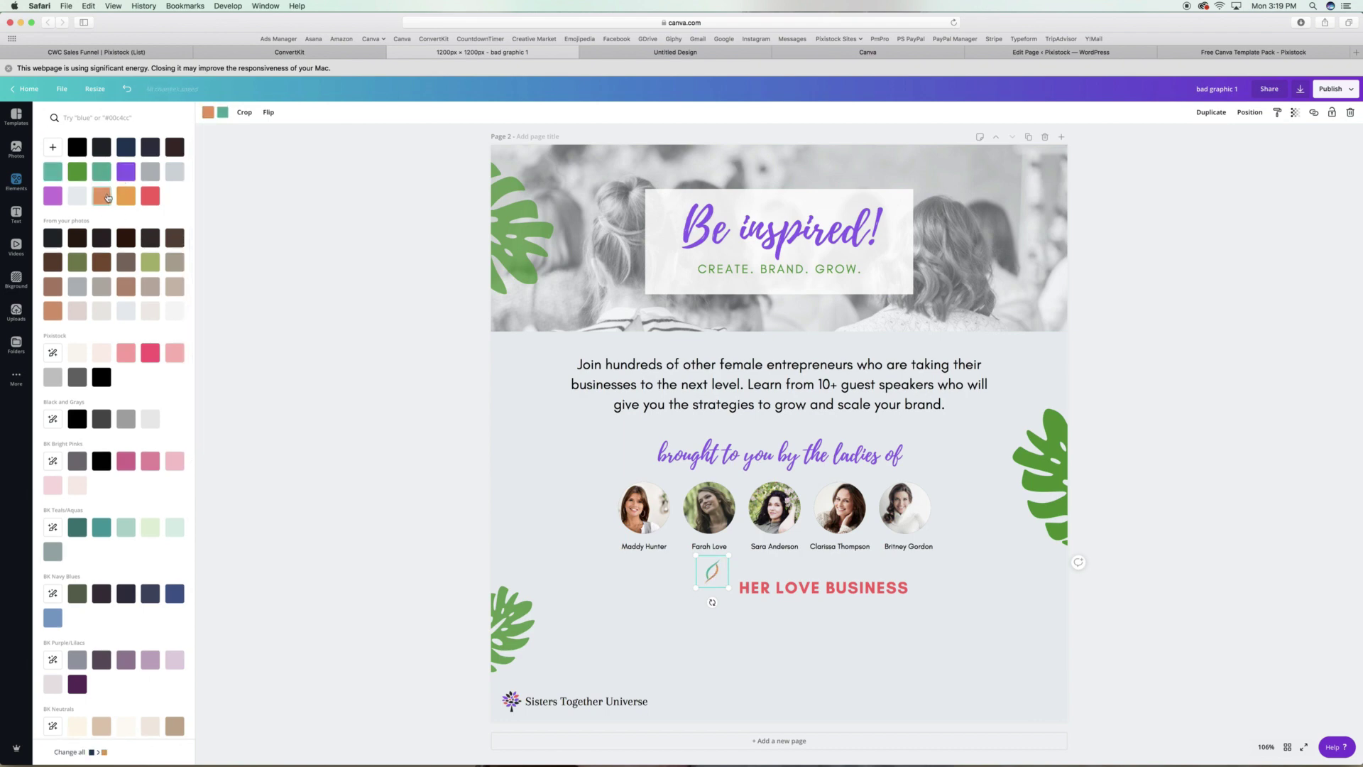
left_click(575, 444)
left_click_drag(832, 590, 690, 583)
Duplicate the paragraph and retype it as 'Virtual Summit | July 28-29, 2020 | Sponsored by Sisters Together Univer'.
left_click(1131, 536)
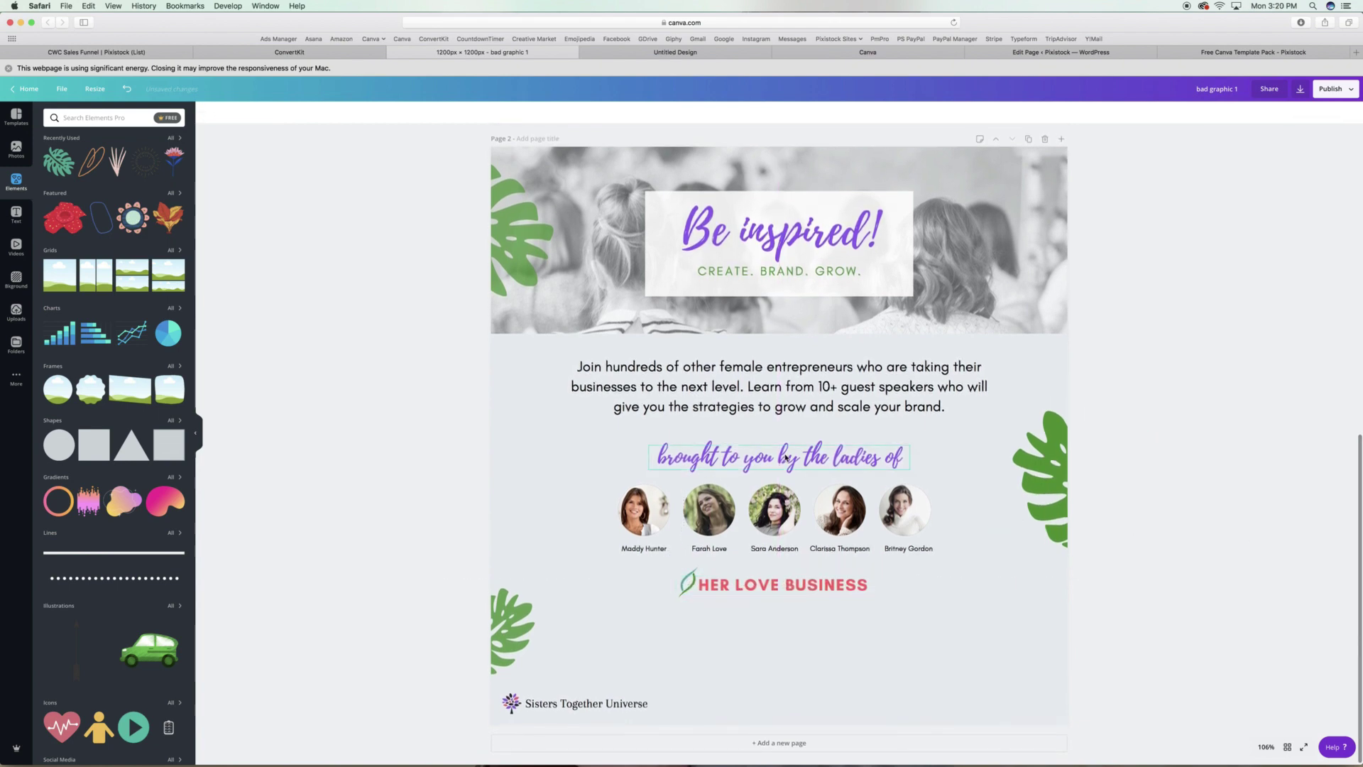
left_click(784, 459)
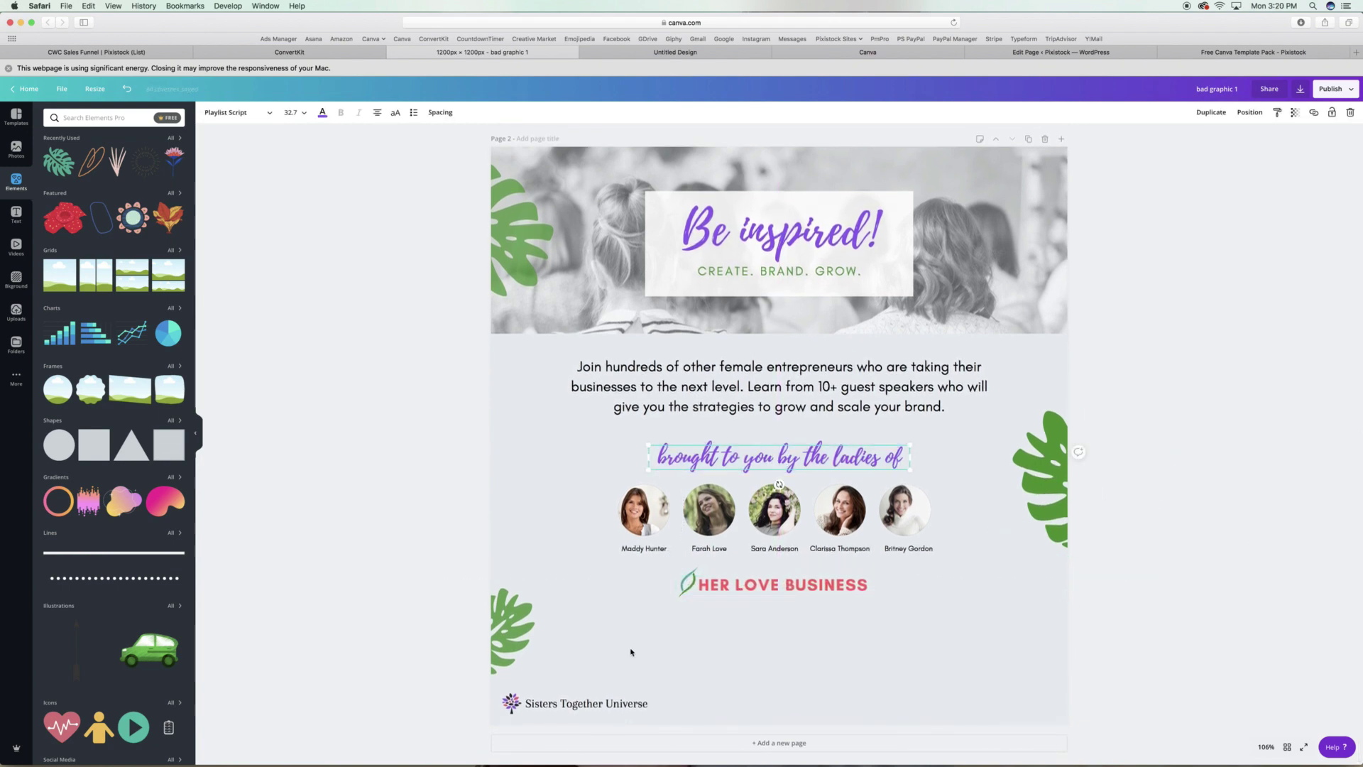
left_click(779, 387)
key("super+d")
type("O")
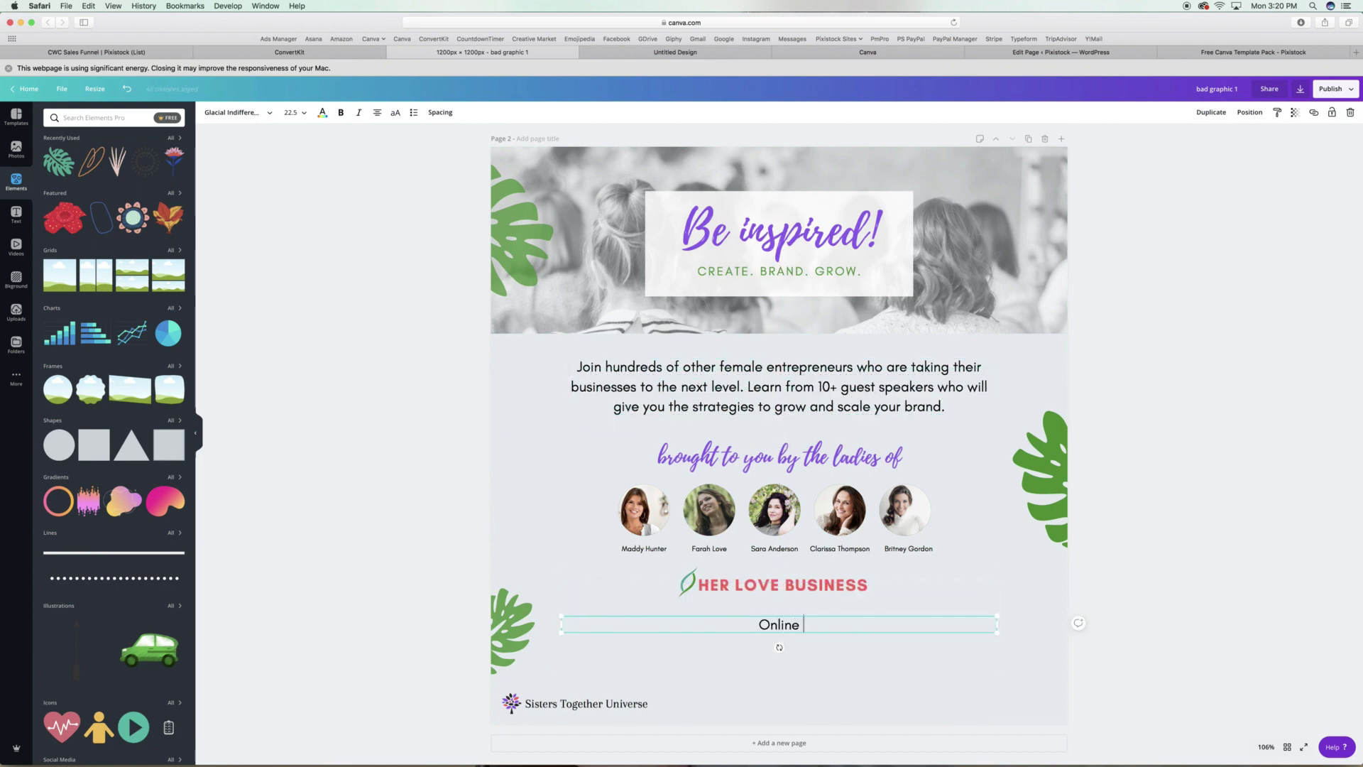
type("nline")
key("BackSpace")
key("BackSpace")
key("BackSpace")
key("BackSpace")
key("BackSpace")
key("BackSpace")
key("BackSpace")
type("Virtual Summit |")
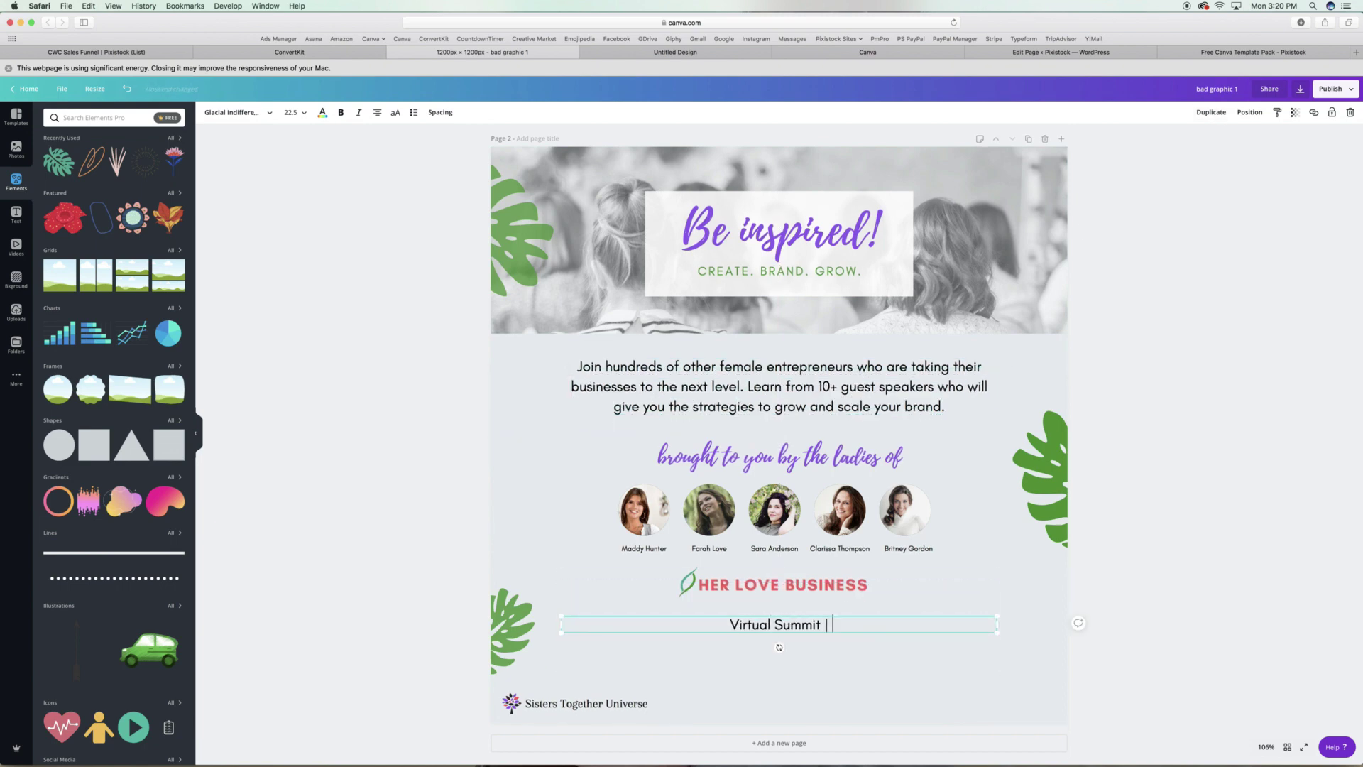
type(" July 28-29, 2020 | Spon")
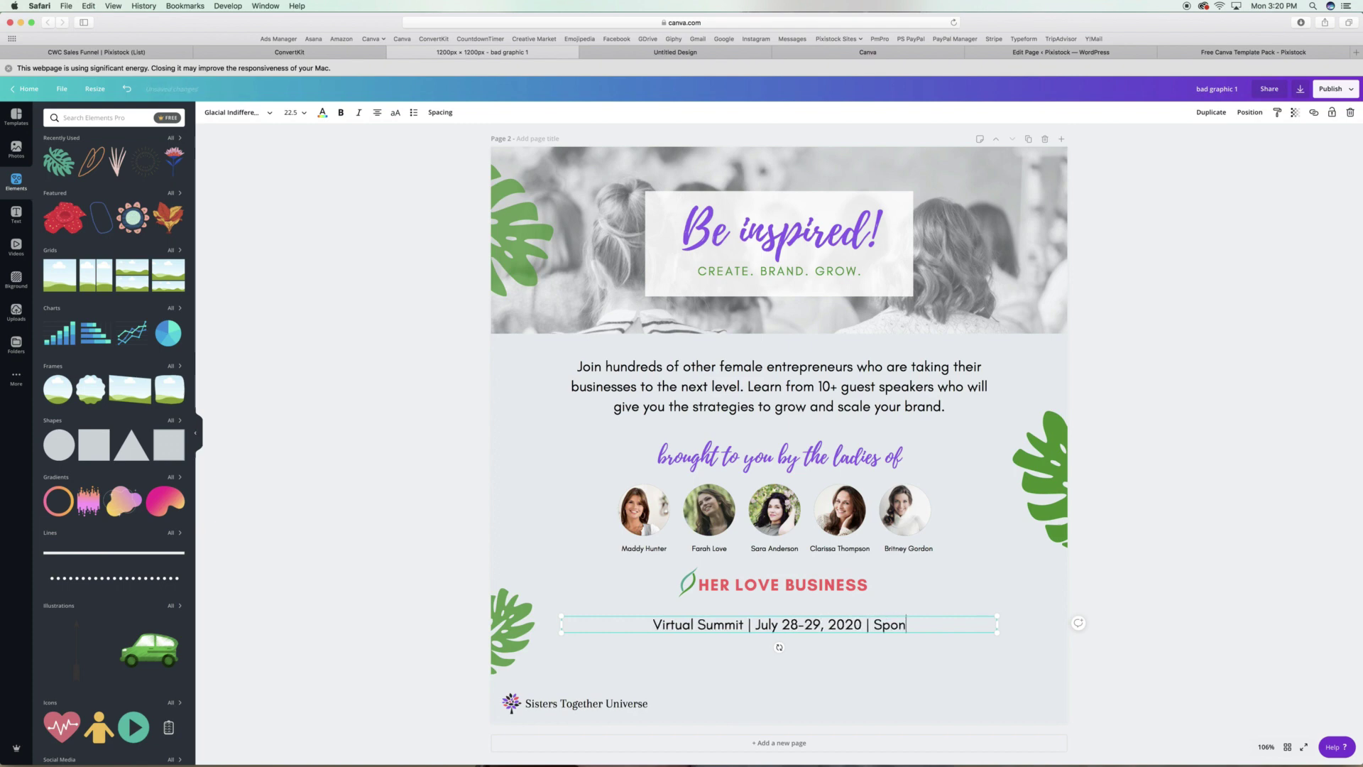
type("sored by Sisters Together Universe")
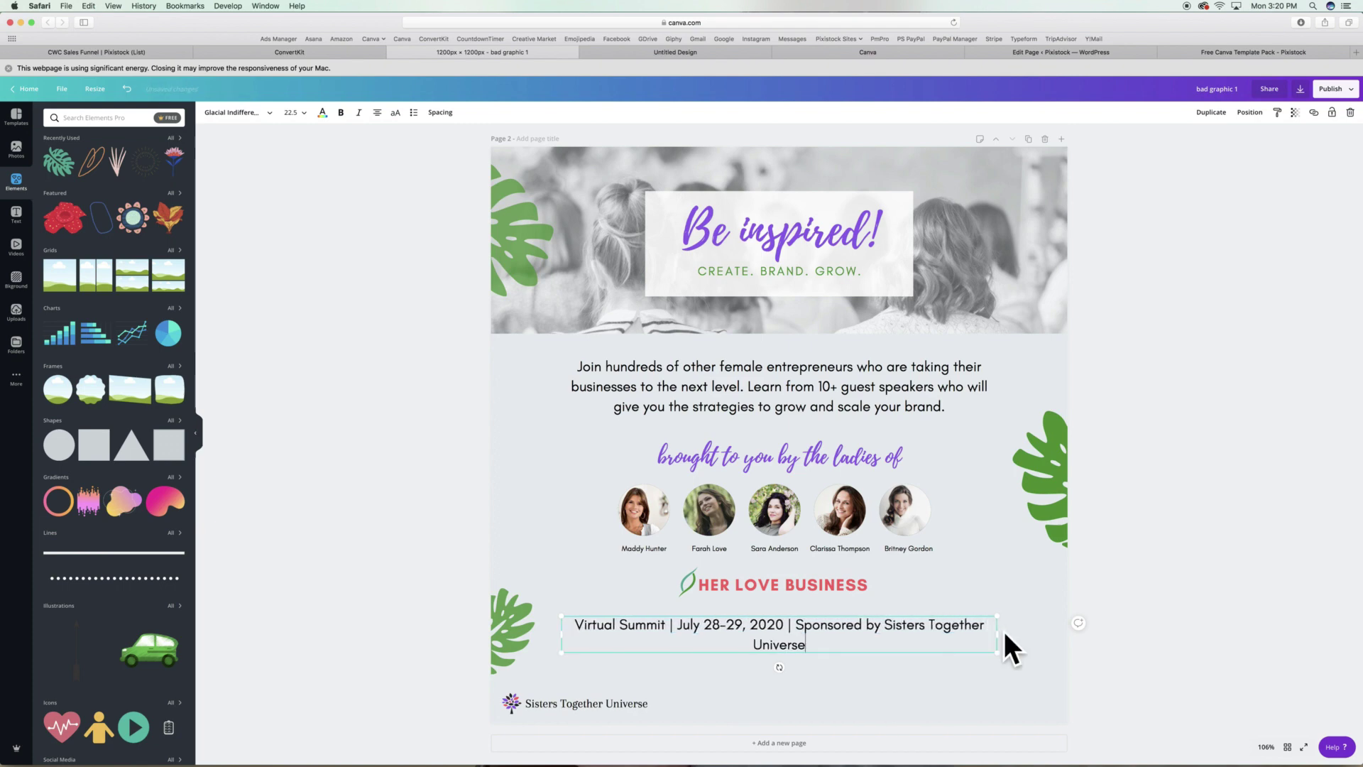
Fit the event line on one line with wider letter spacing, centre it, then add a square shape.
left_click_drag(1004, 634, 868, 627)
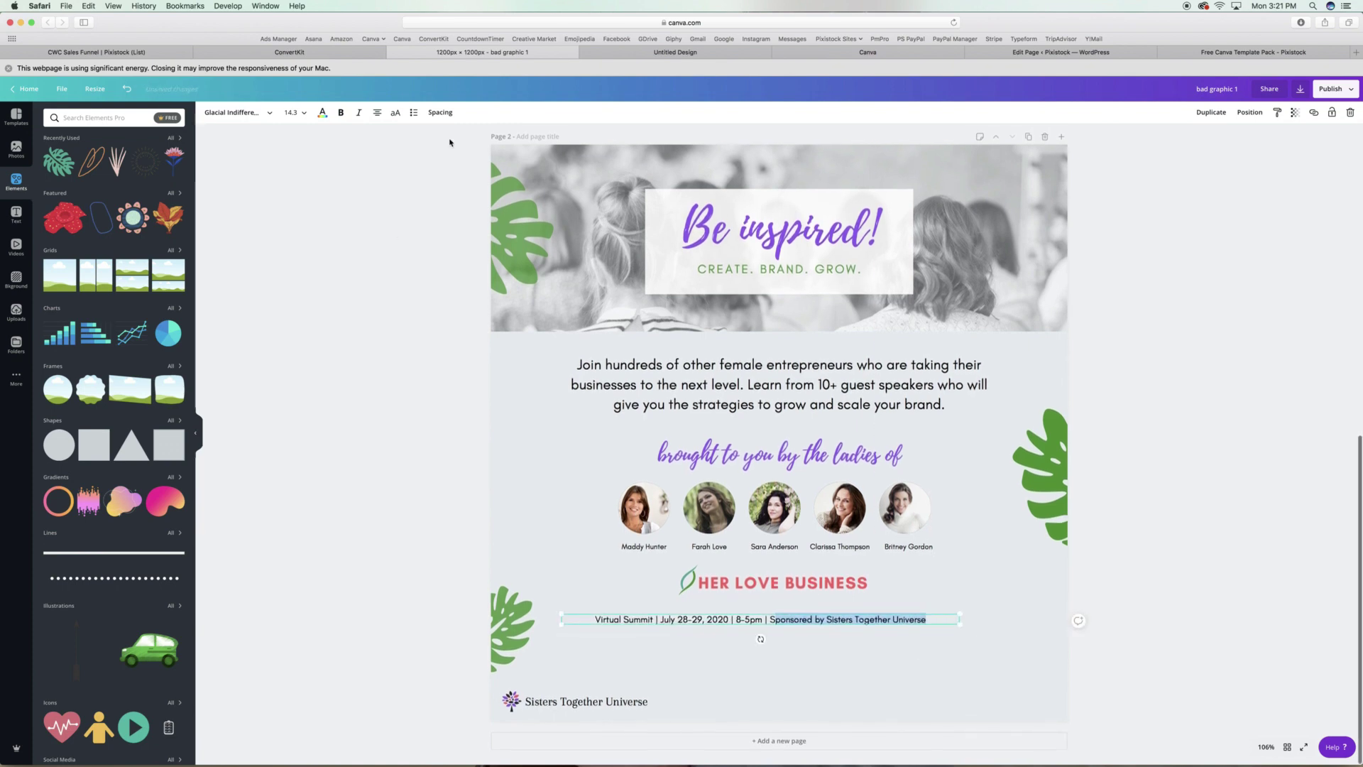
left_click(440, 112)
left_click(1116, 394)
left_click_drag(749, 623, 769, 619)
left_click(1180, 548)
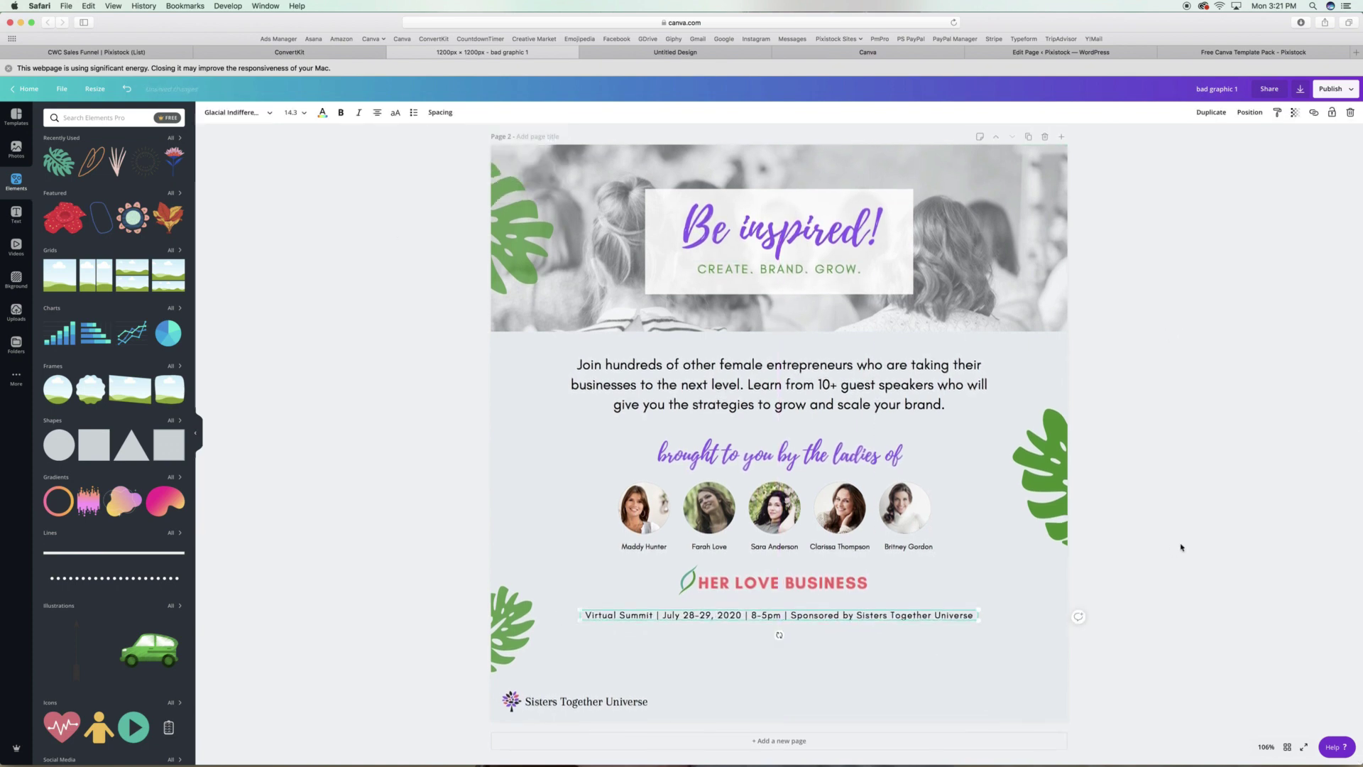
left_click(92, 454)
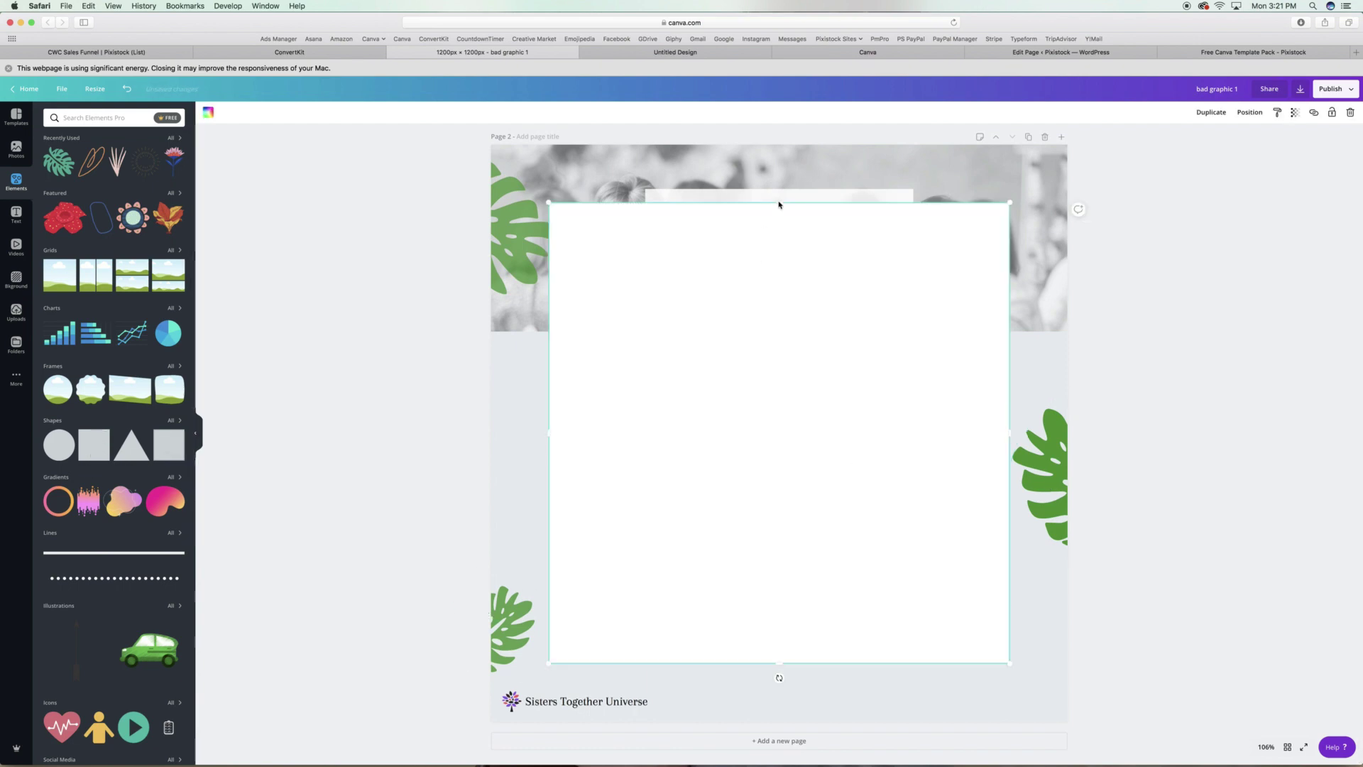
Turn the square into a narrow purple bar sent behind the Virtual Summit line.
left_click_drag(779, 201, 781, 621)
left_click(1250, 113)
left_click(1217, 140)
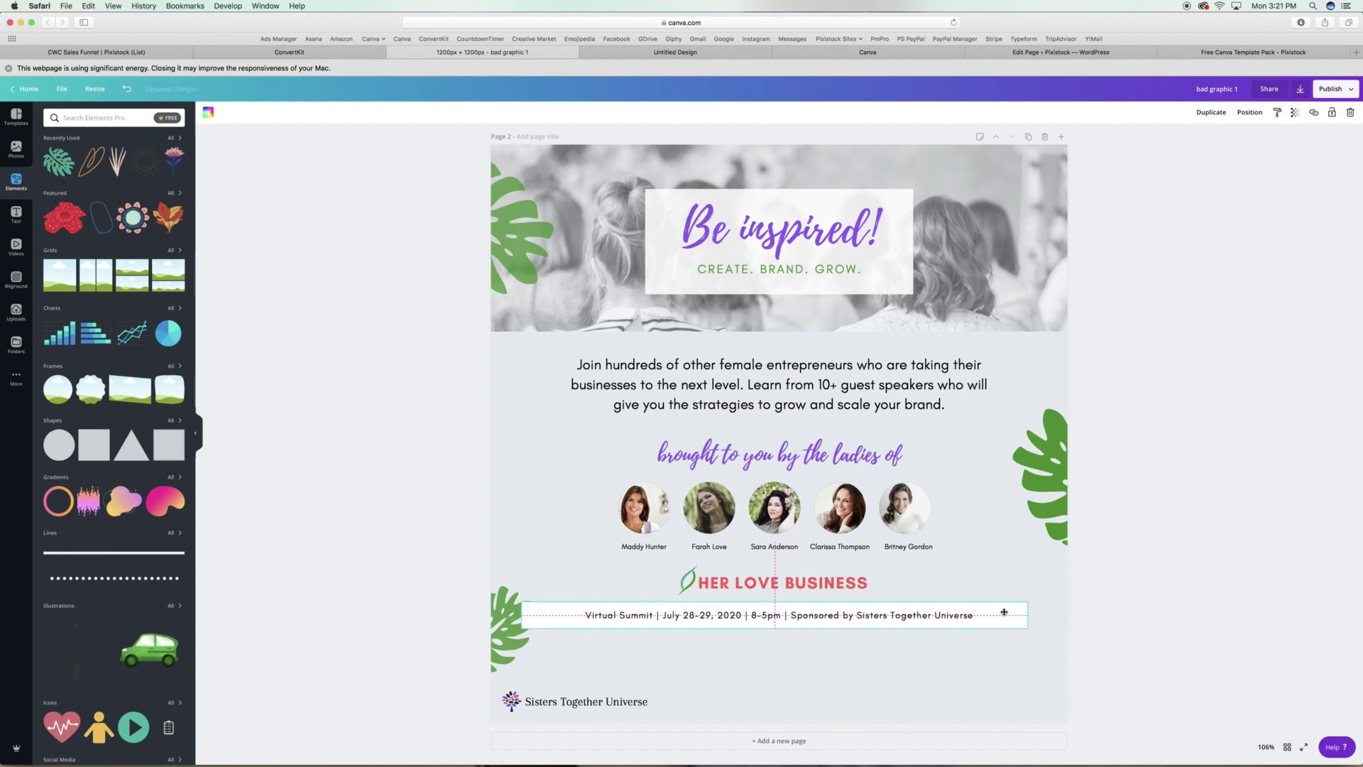
left_click_drag(524, 620, 580, 615)
left_click_drag(1032, 614, 993, 616)
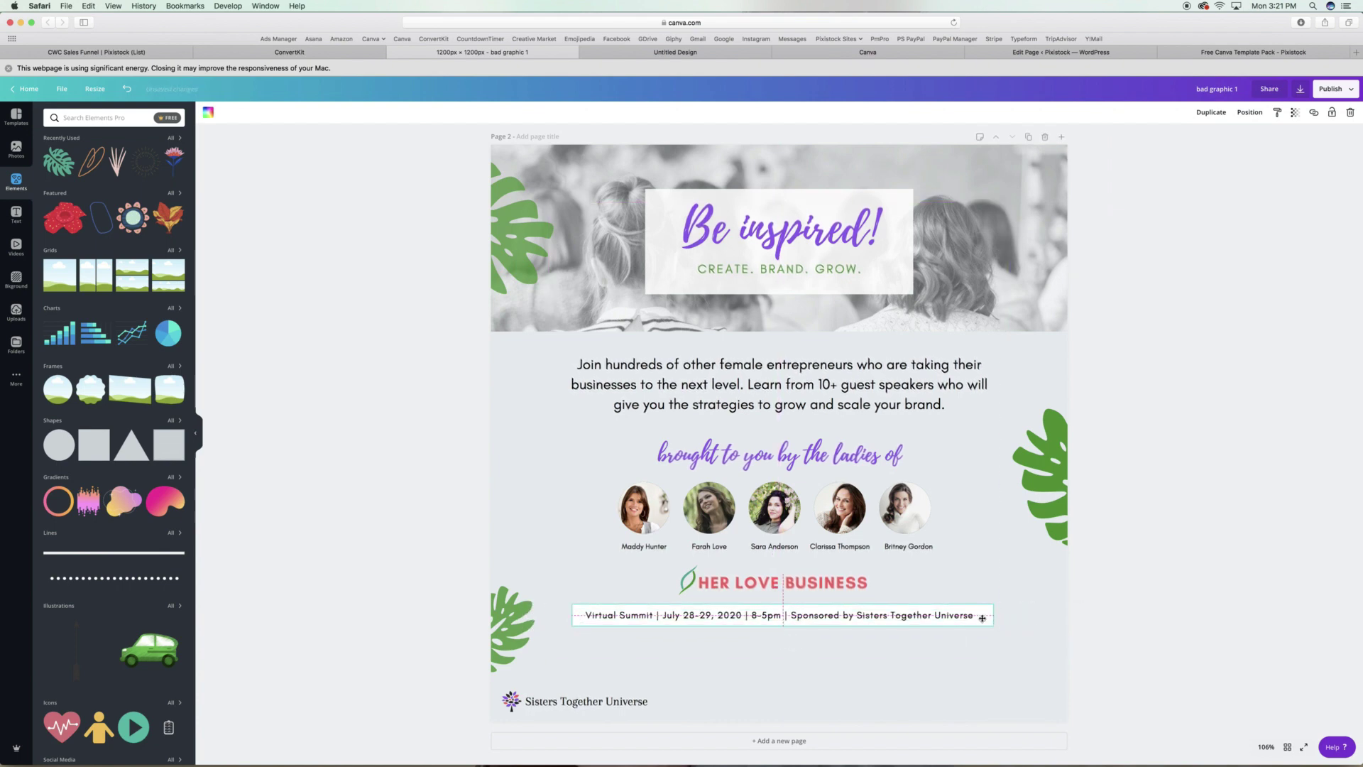
left_click(1249, 112)
key("Escape")
left_click(208, 113)
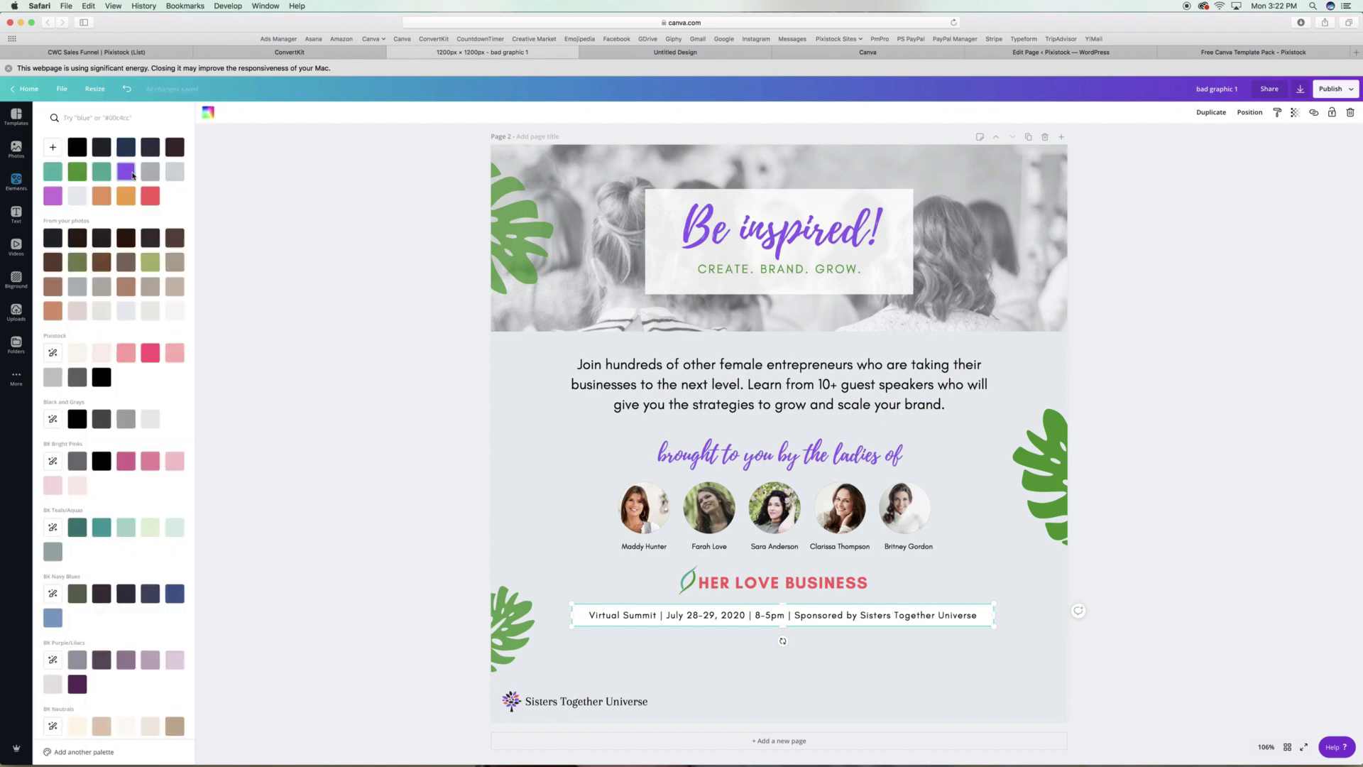
left_click(661, 615)
Move the heading, host photos and logo up, and change the heading to black 'hosted by'.
left_click(330, 343)
left_click_drag(1179, 603, 610, 396)
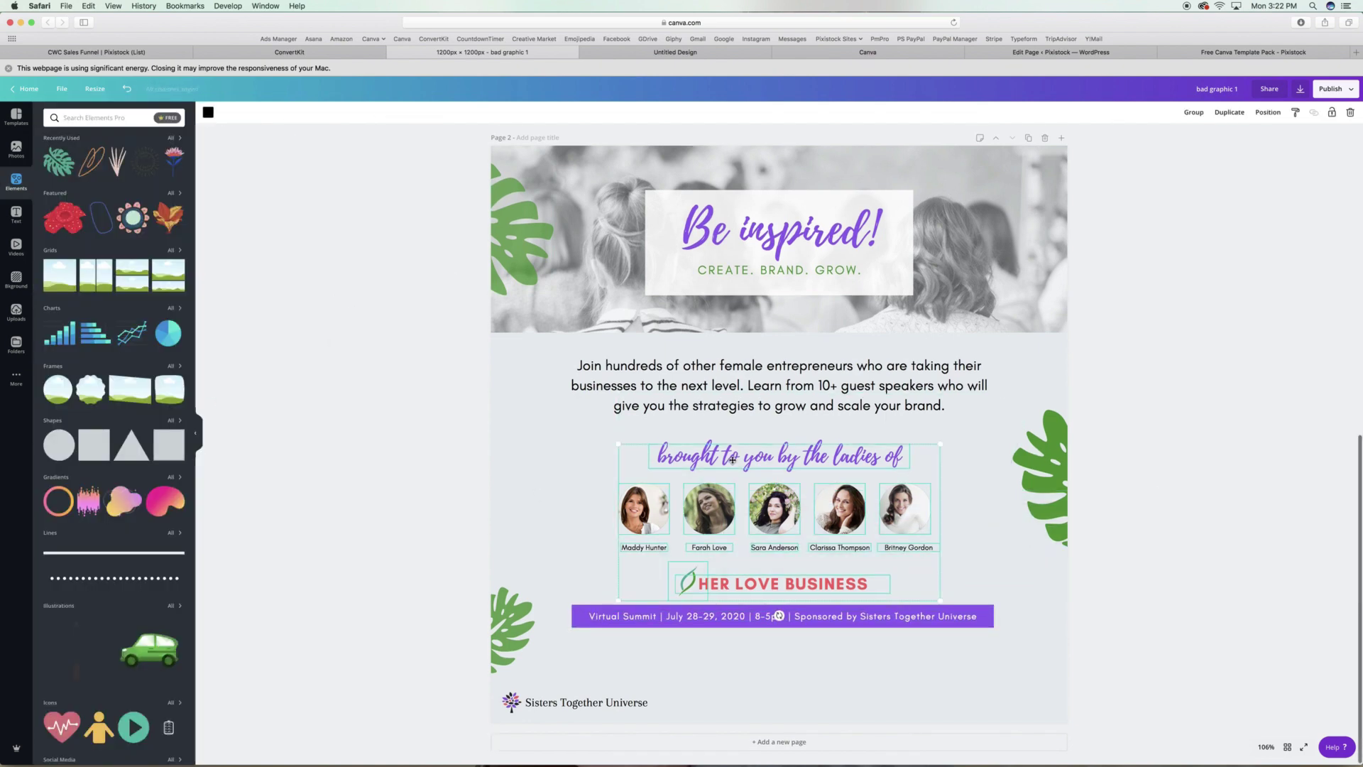
left_click_drag(846, 455, 846, 447)
double_click(846, 448)
type("sted by")
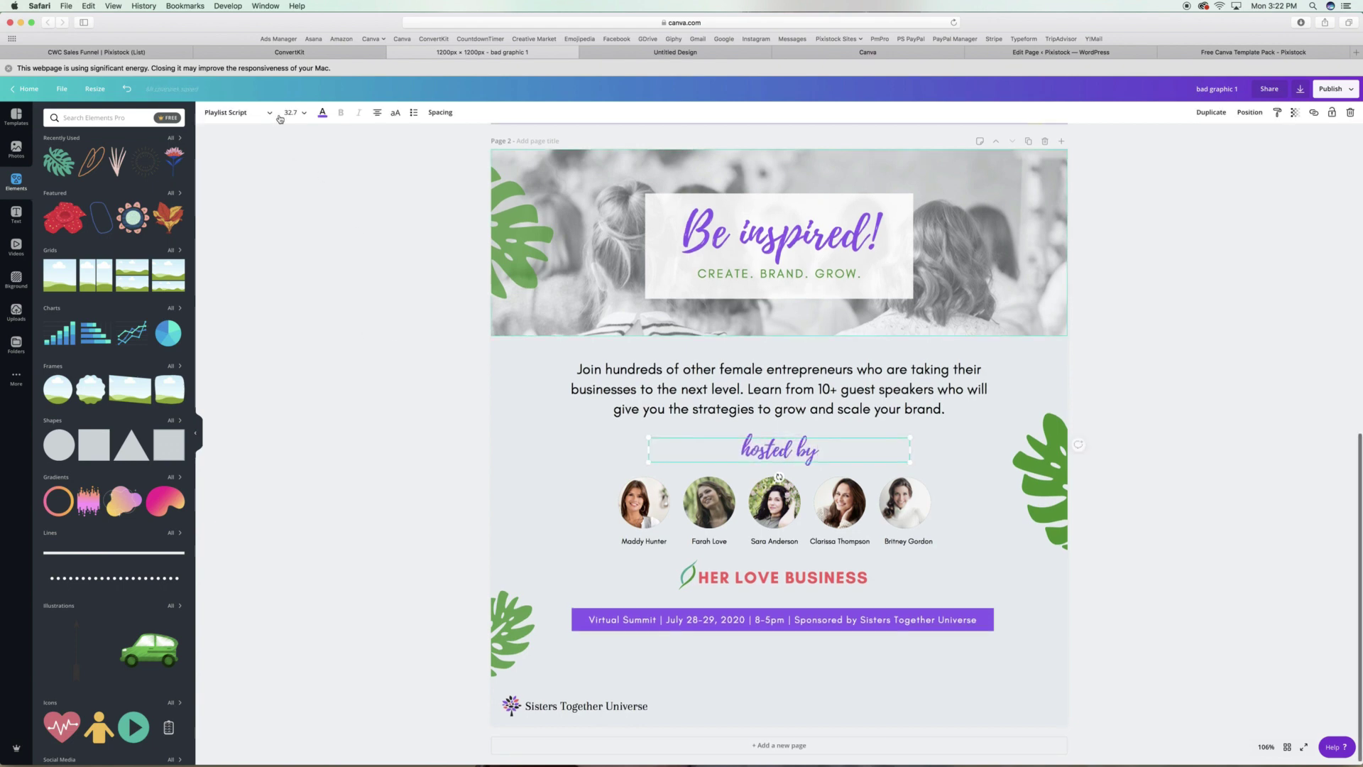
left_click(323, 112)
left_click(54, 235)
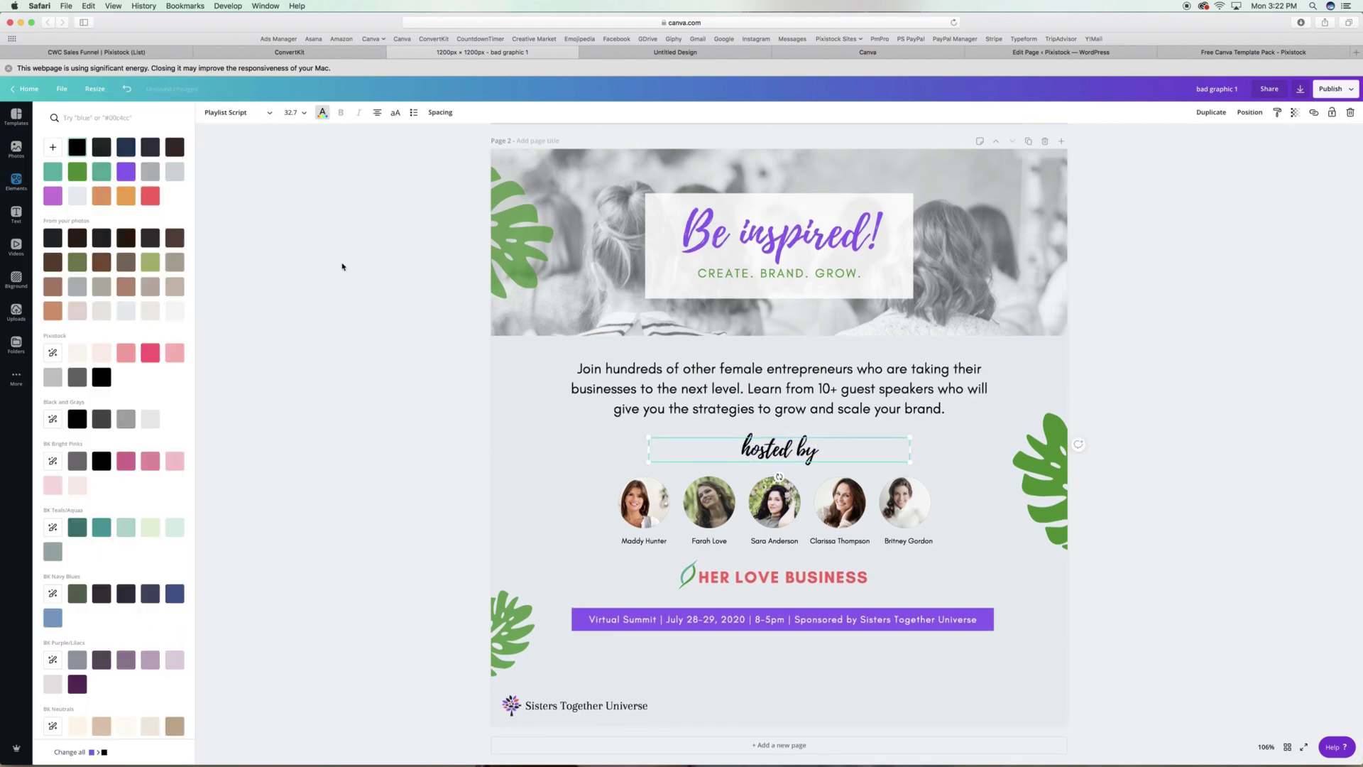
left_click(341, 265)
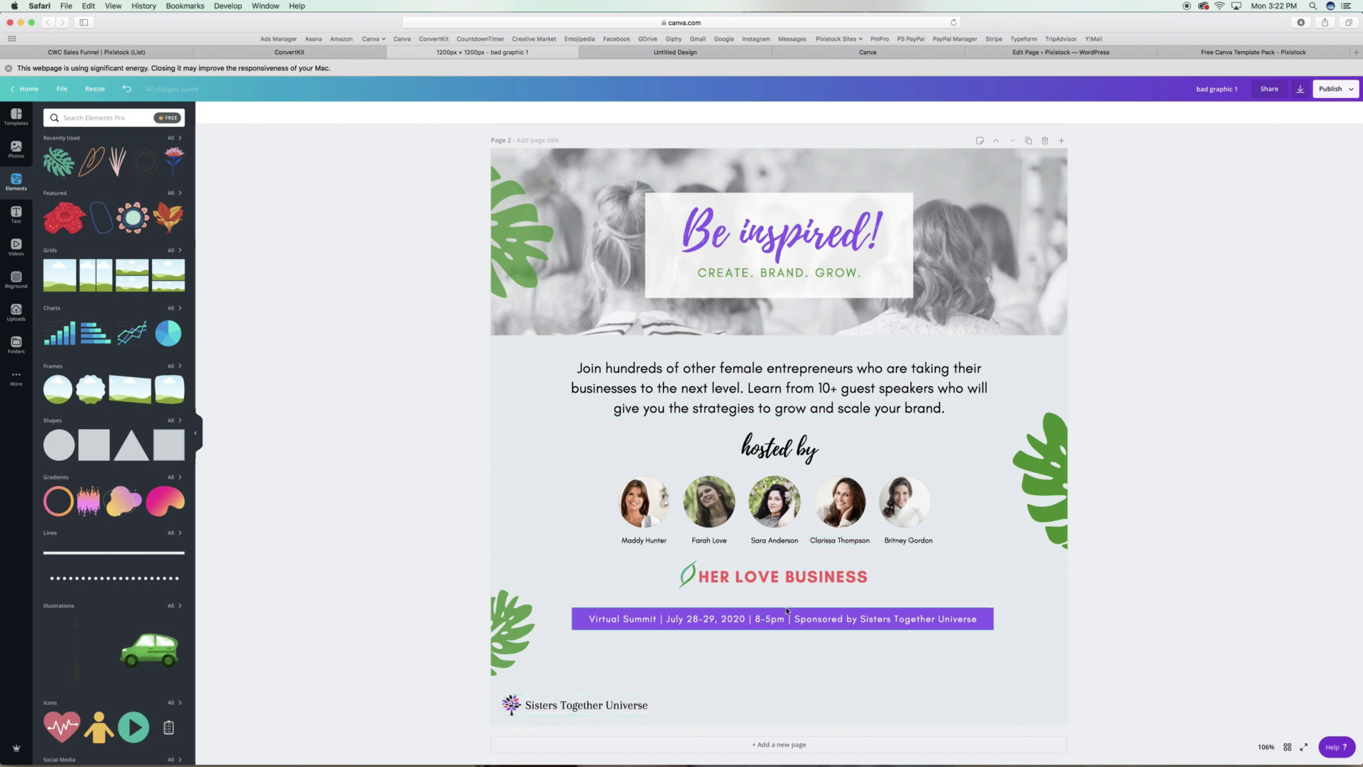
Paste the attend button from page 1 and delete its purple band and green button bar.
scroll(1126, 551, "up", 5)
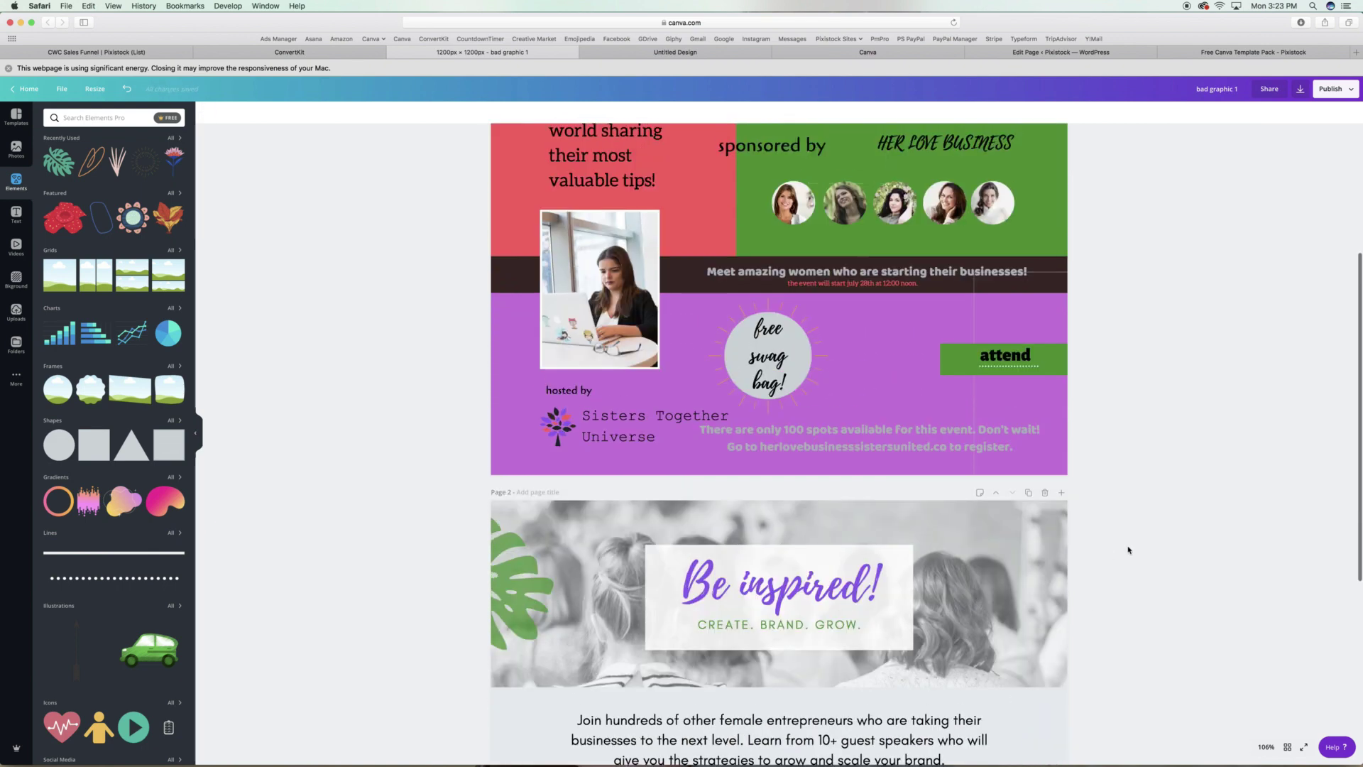
scroll(862, 681, "down", 6)
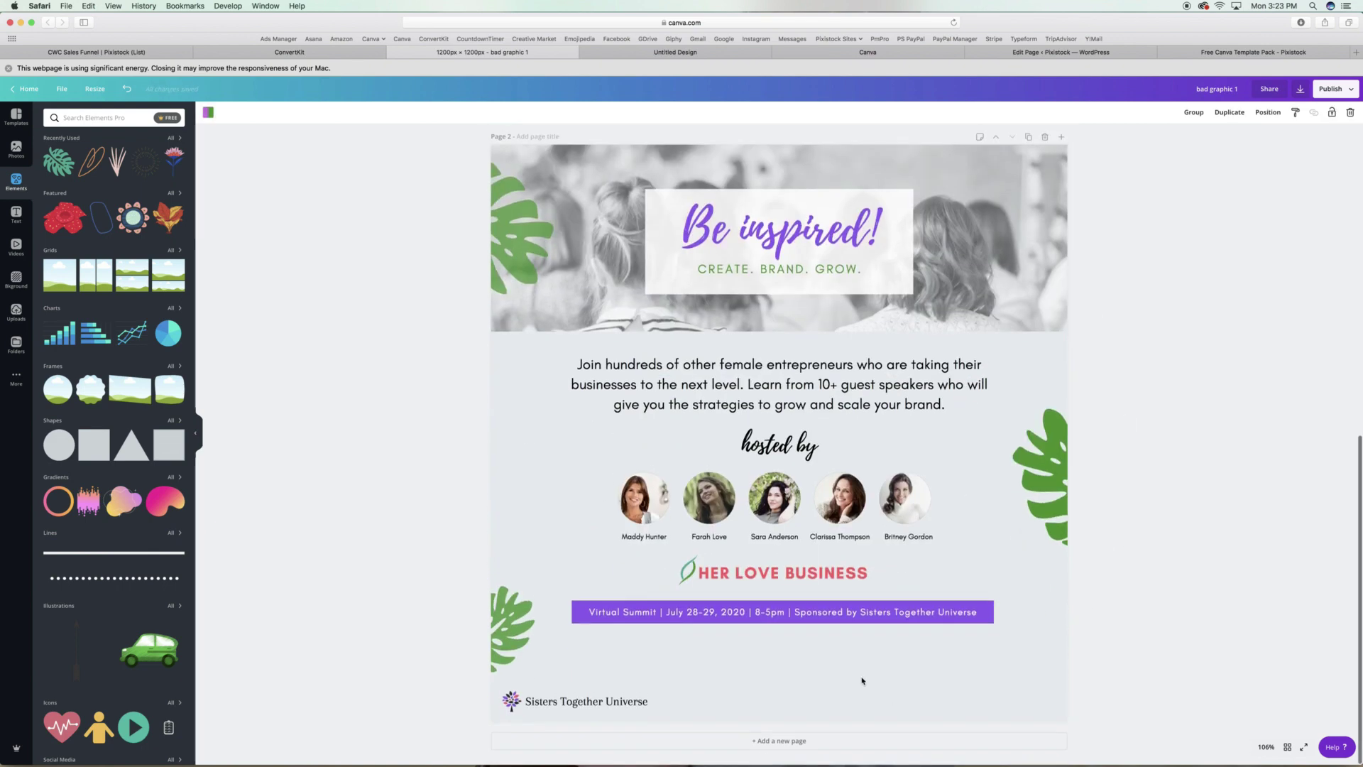
key("ctrl+v")
left_click(863, 680)
key("Delete")
left_click(845, 661)
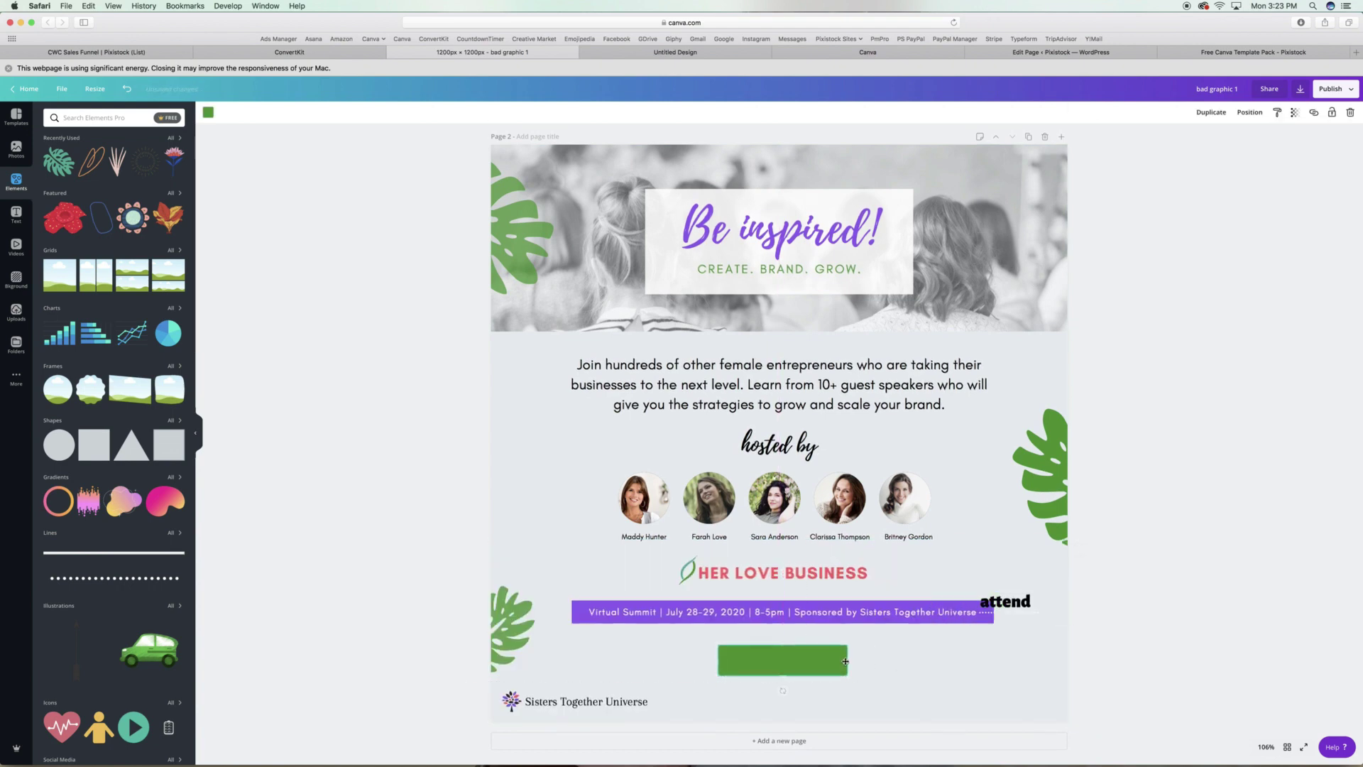
key("Delete")
Retype the button text as the register call-to-action, widened to one line below the purple bar.
double_click(779, 652)
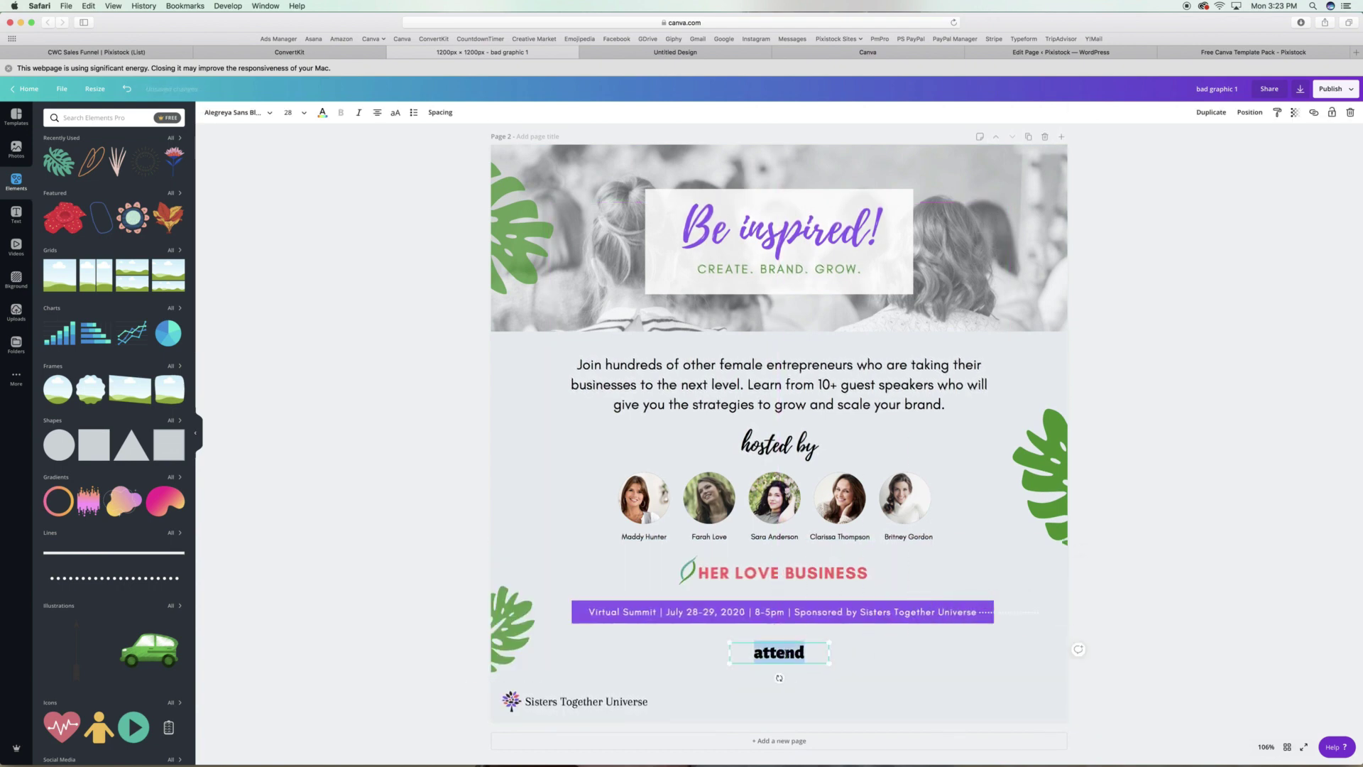
type("LINKIN")
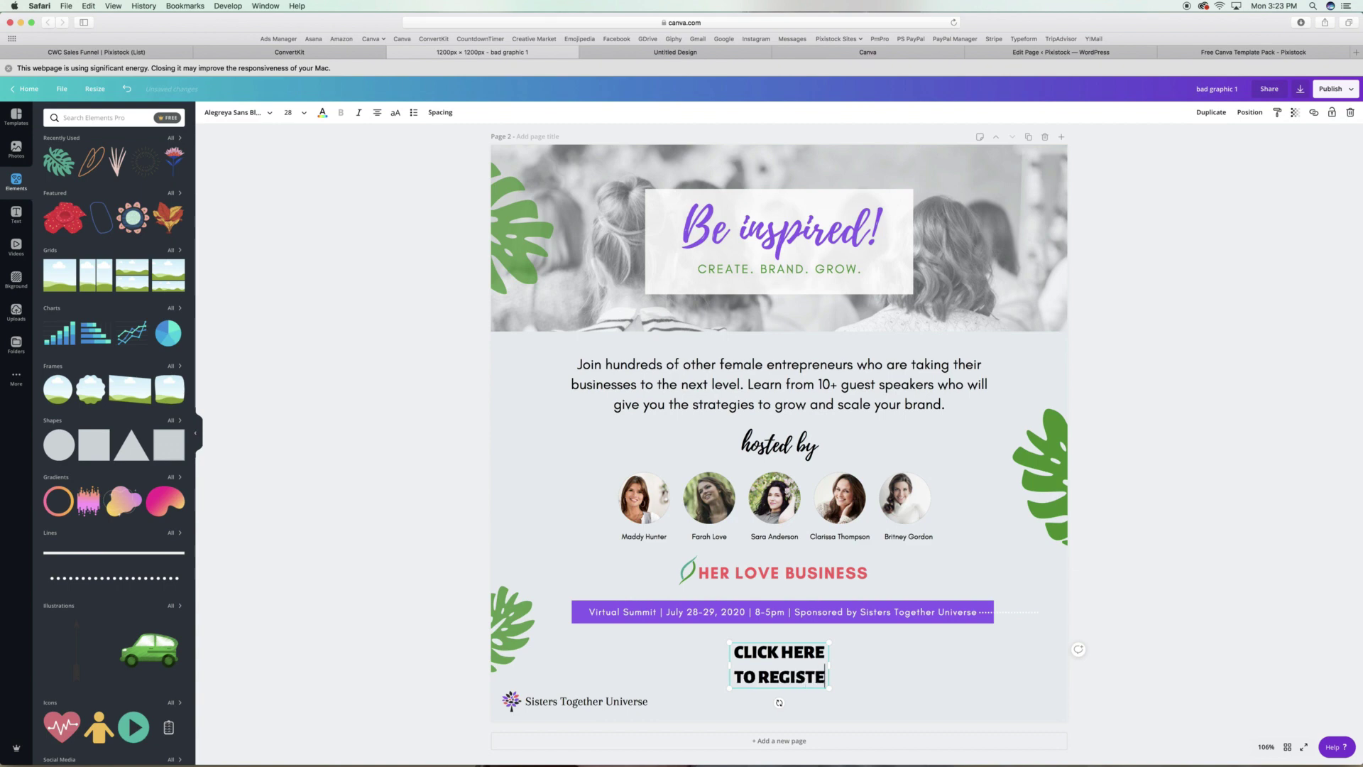
type("R FOR FREE")
left_click_drag(829, 665, 1005, 661)
left_click_drag(903, 651, 810, 654)
Set the call-to-action in Glacial Indifference at size 18 and nudge it into position.
left_click(238, 112)
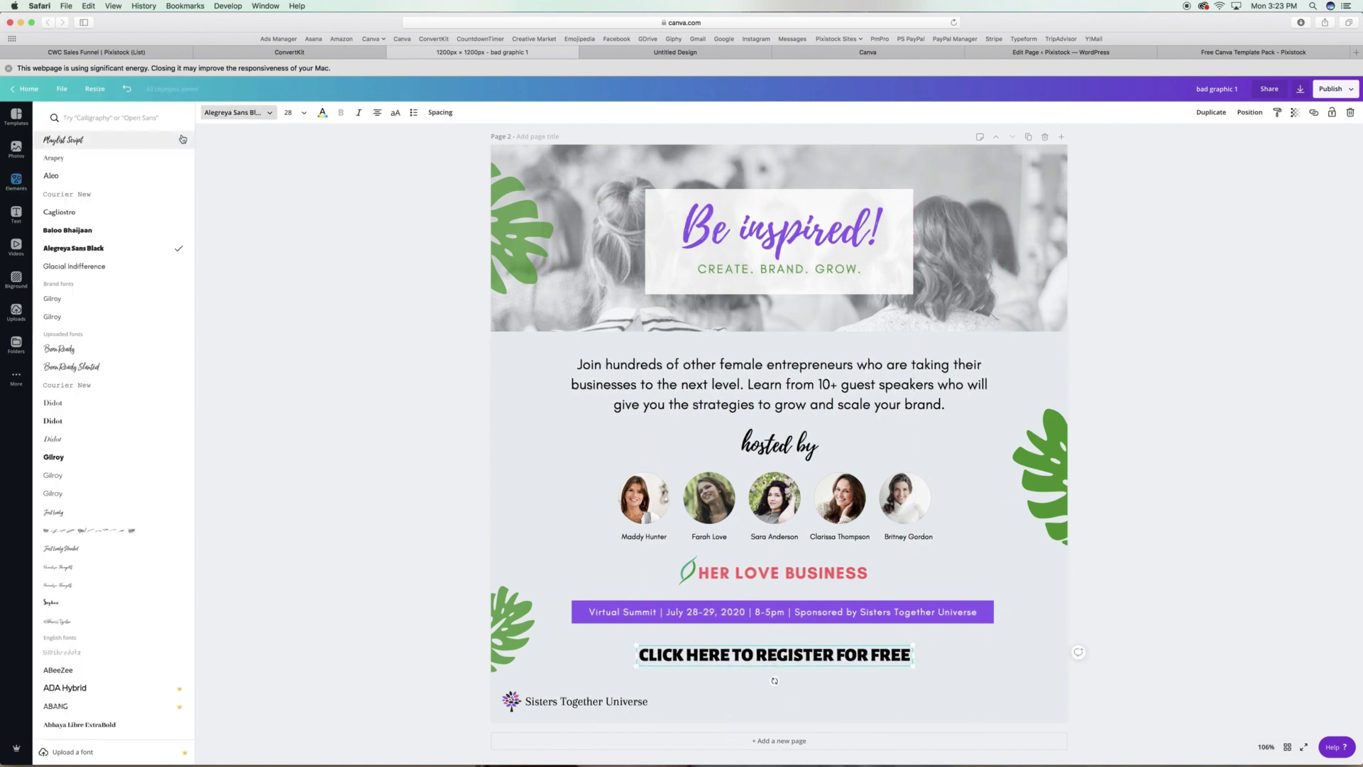
left_click(122, 267)
left_click(291, 112)
left_click(305, 246)
left_click(440, 112)
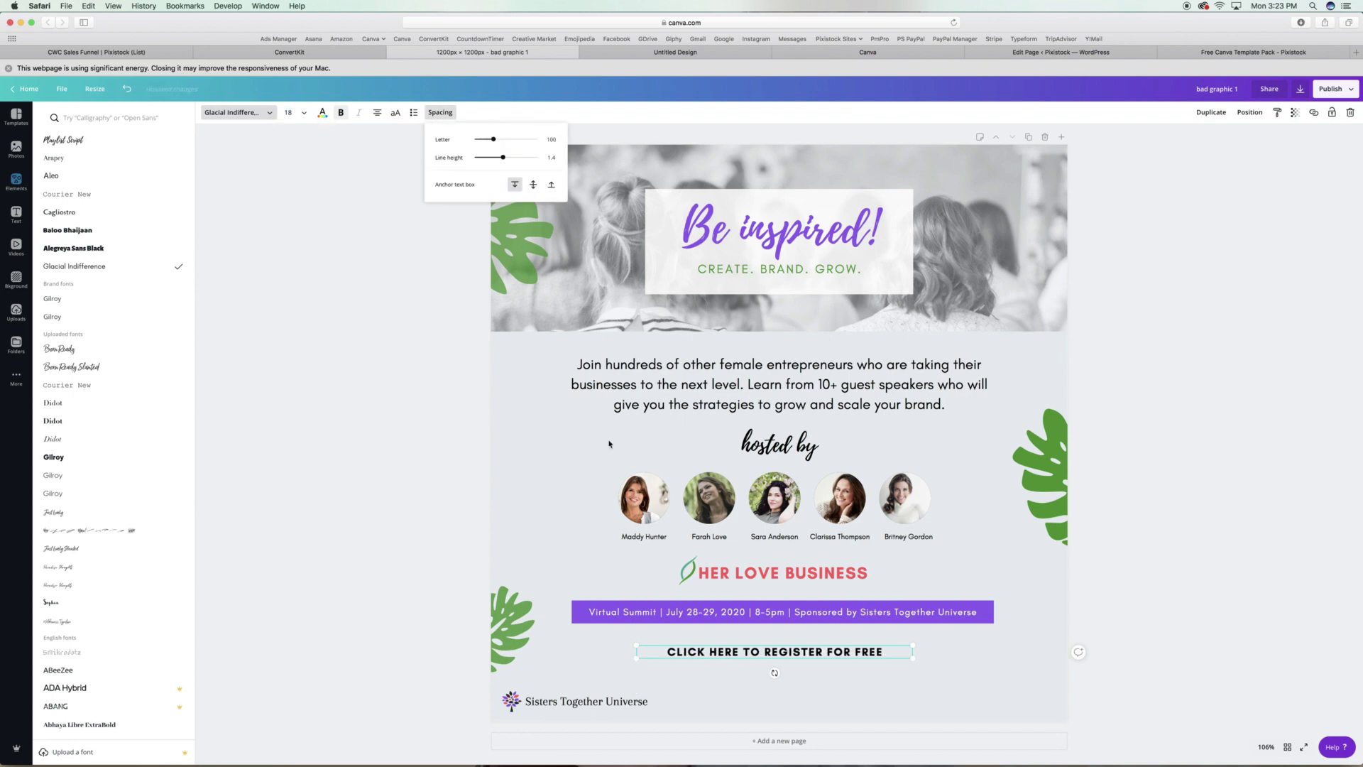
left_click_drag(874, 663, 879, 668)
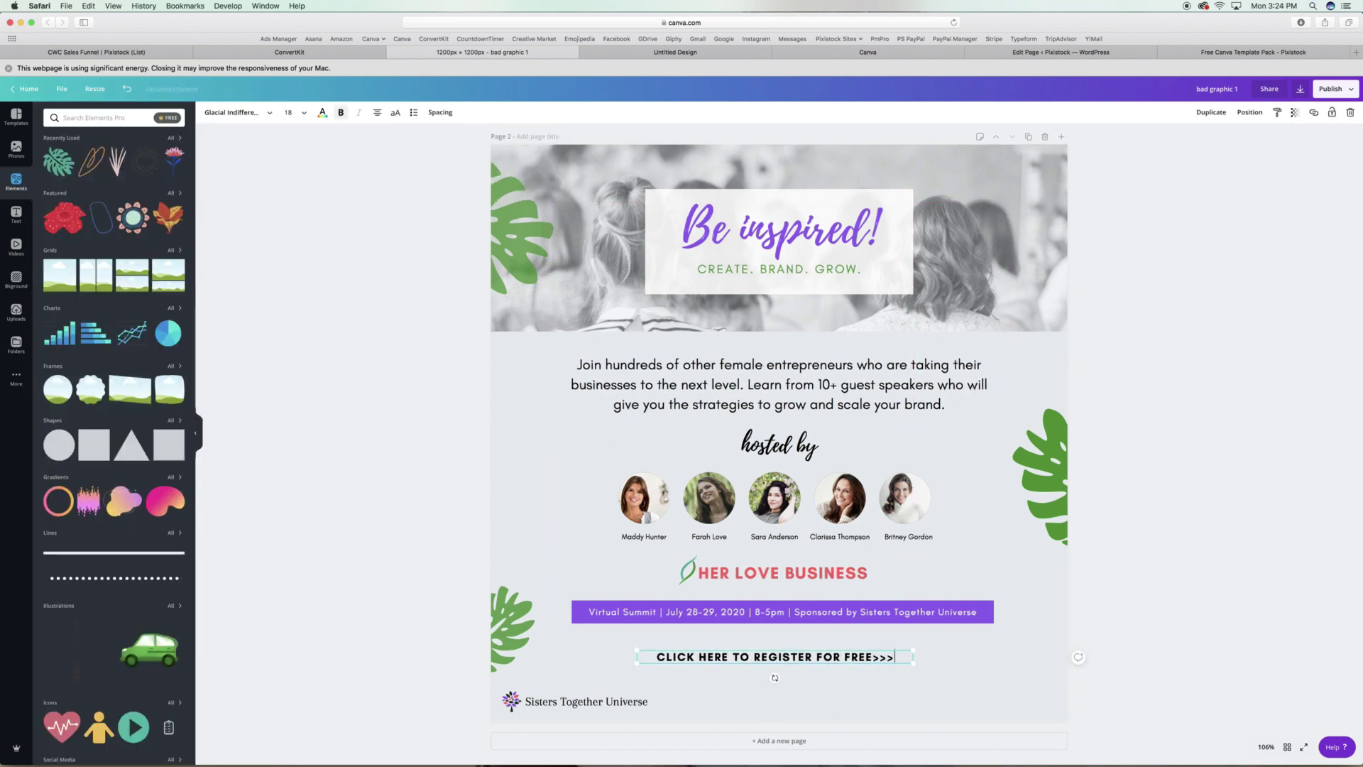
Search elements for 'arrow' and add a small black chevron circle beside the call-to-action.
key("BackSpace")
key("BackSpace")
left_click(99, 117)
type("arrow")
key("Return")
scroll(103, 283, "down", 10)
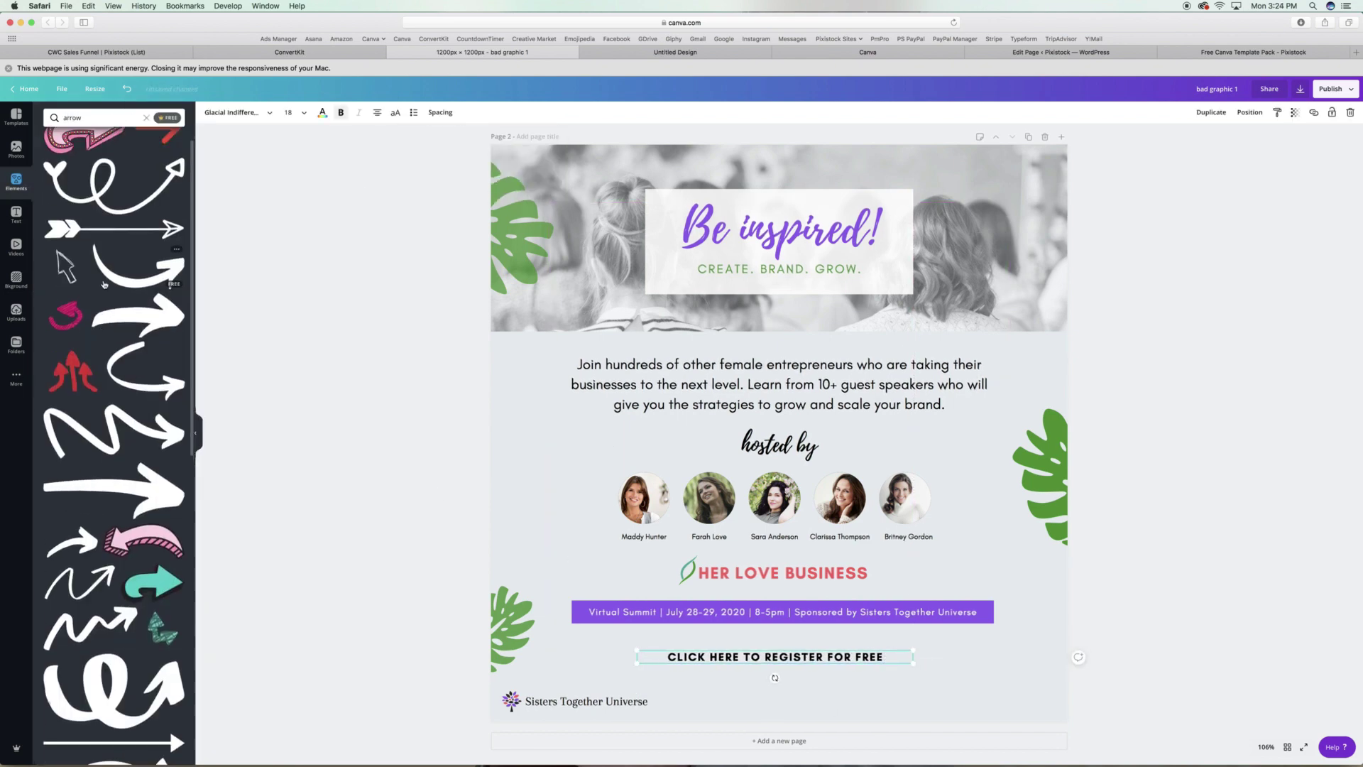
scroll(104, 283, "down", 8)
left_click(68, 479)
left_click_drag(579, 234, 894, 656)
left_click(1193, 557)
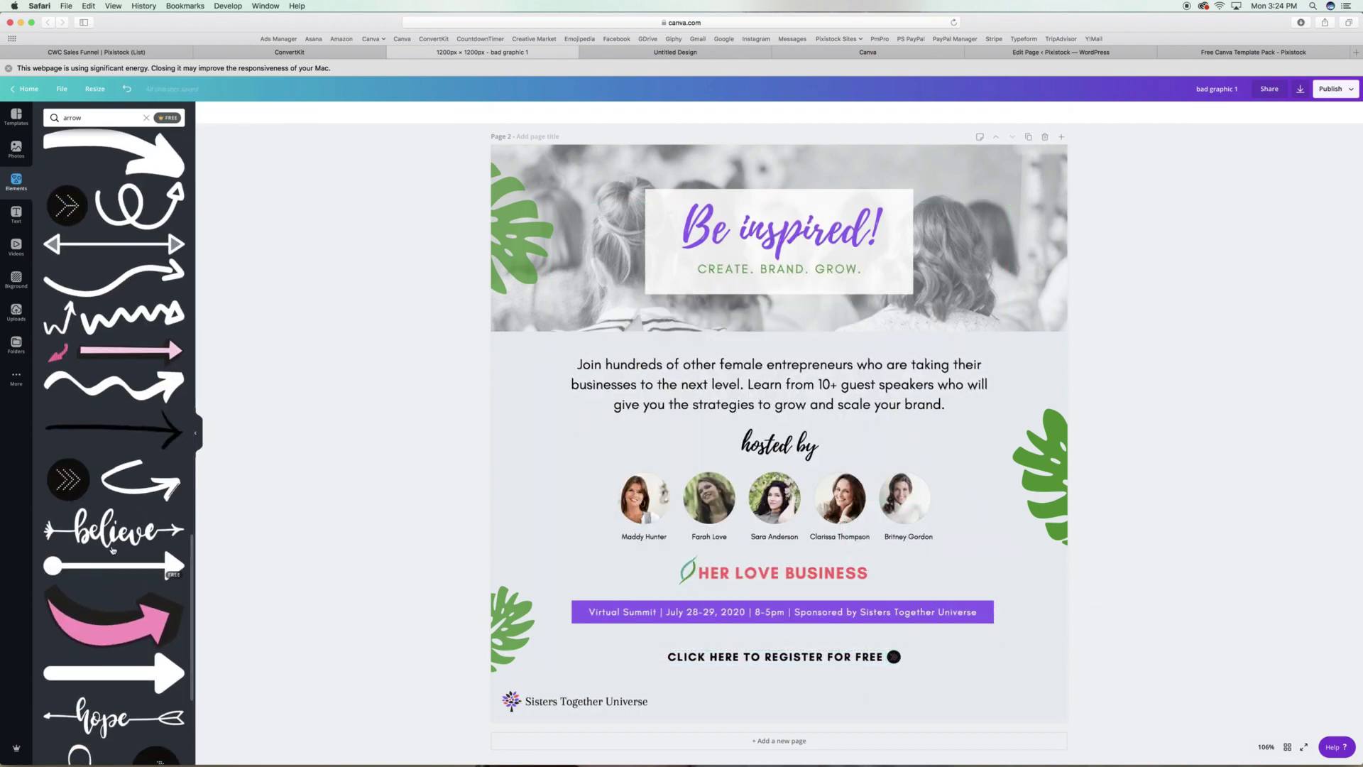
Search elements for 'down' and add a black chevron, rotated to point right and shrunk beside the text.
scroll(113, 549, "down", 6)
scroll(113, 549, "down", 5)
left_click(146, 118)
type("down")
key("Return")
left_click(142, 472)
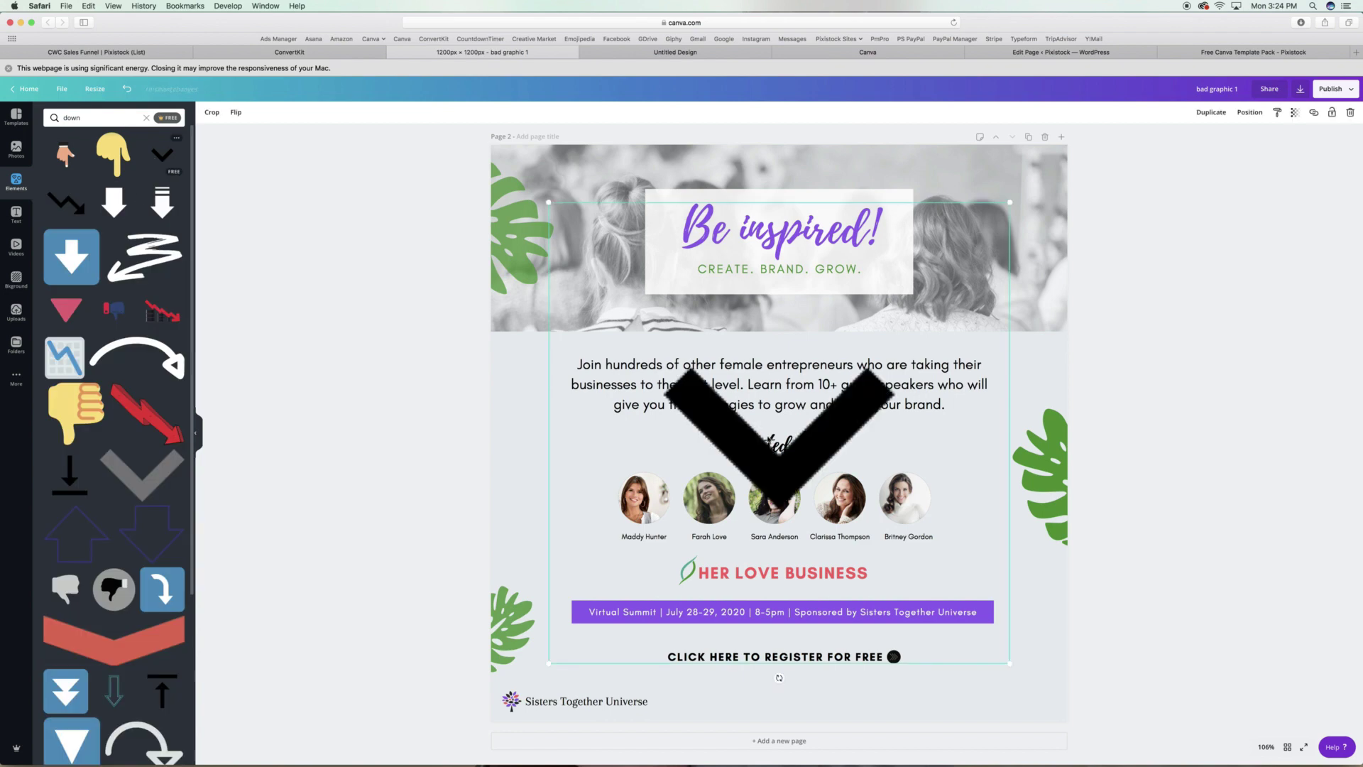
left_click_drag(779, 678, 949, 433)
left_click_drag(1009, 202, 864, 666)
Nudge the 'CLICK HERE TO REGISTER >>>' text into place and stretch the crowd photo to fill the page.
left_click(1128, 301)
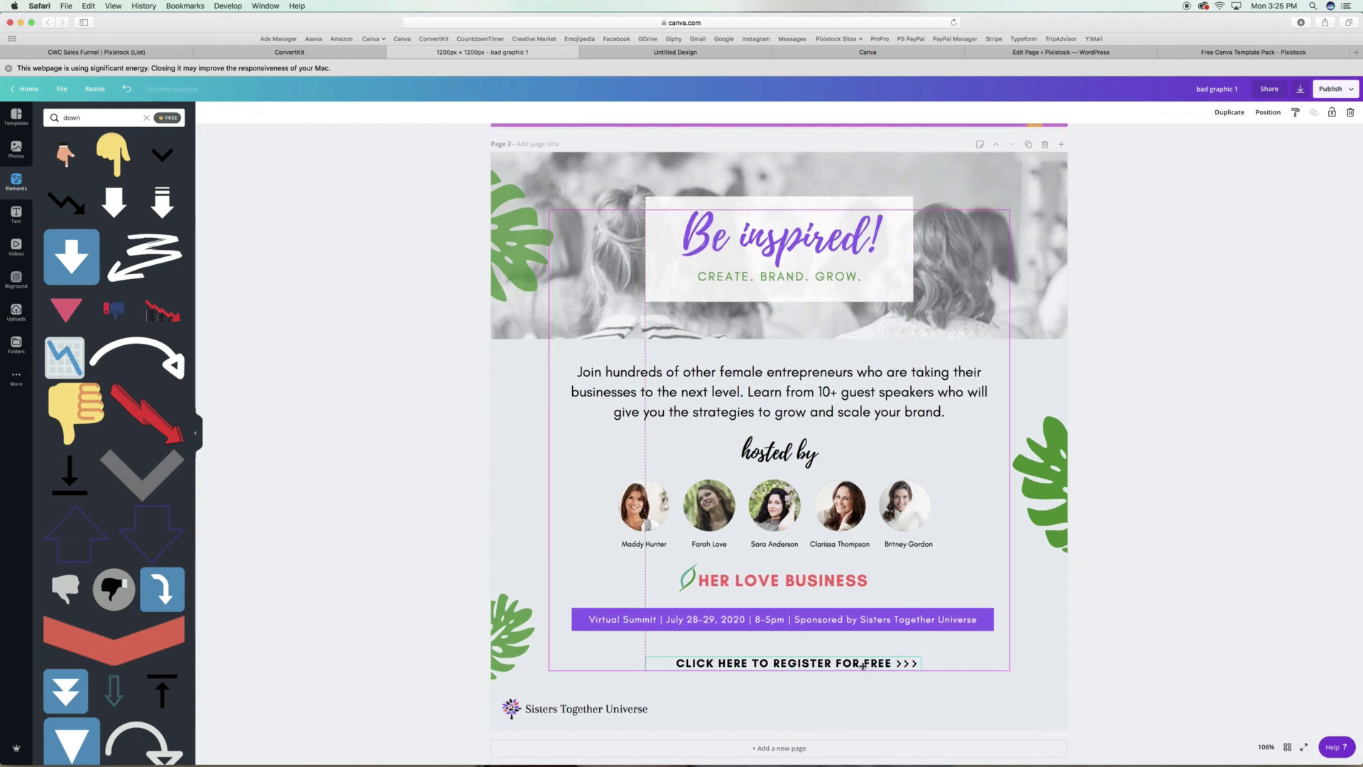
left_click(1171, 606)
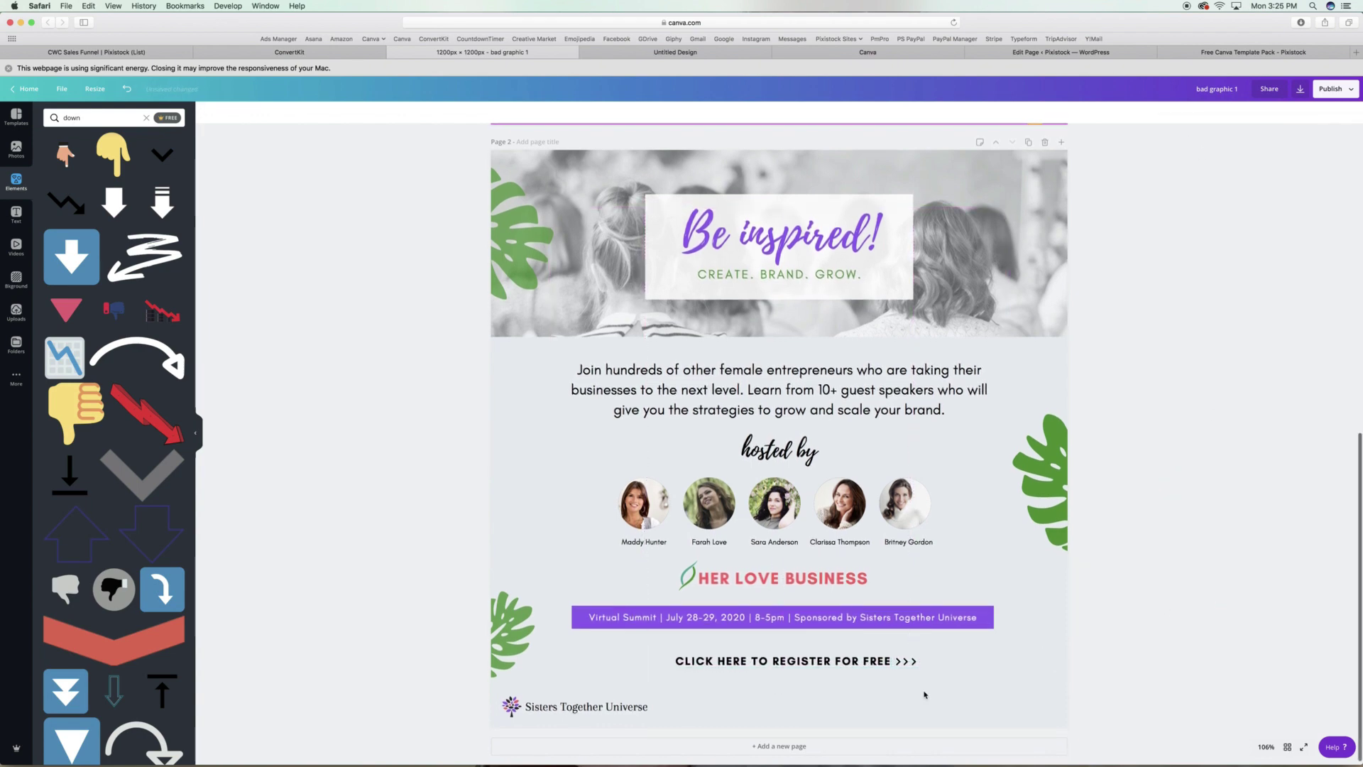
left_click(881, 663)
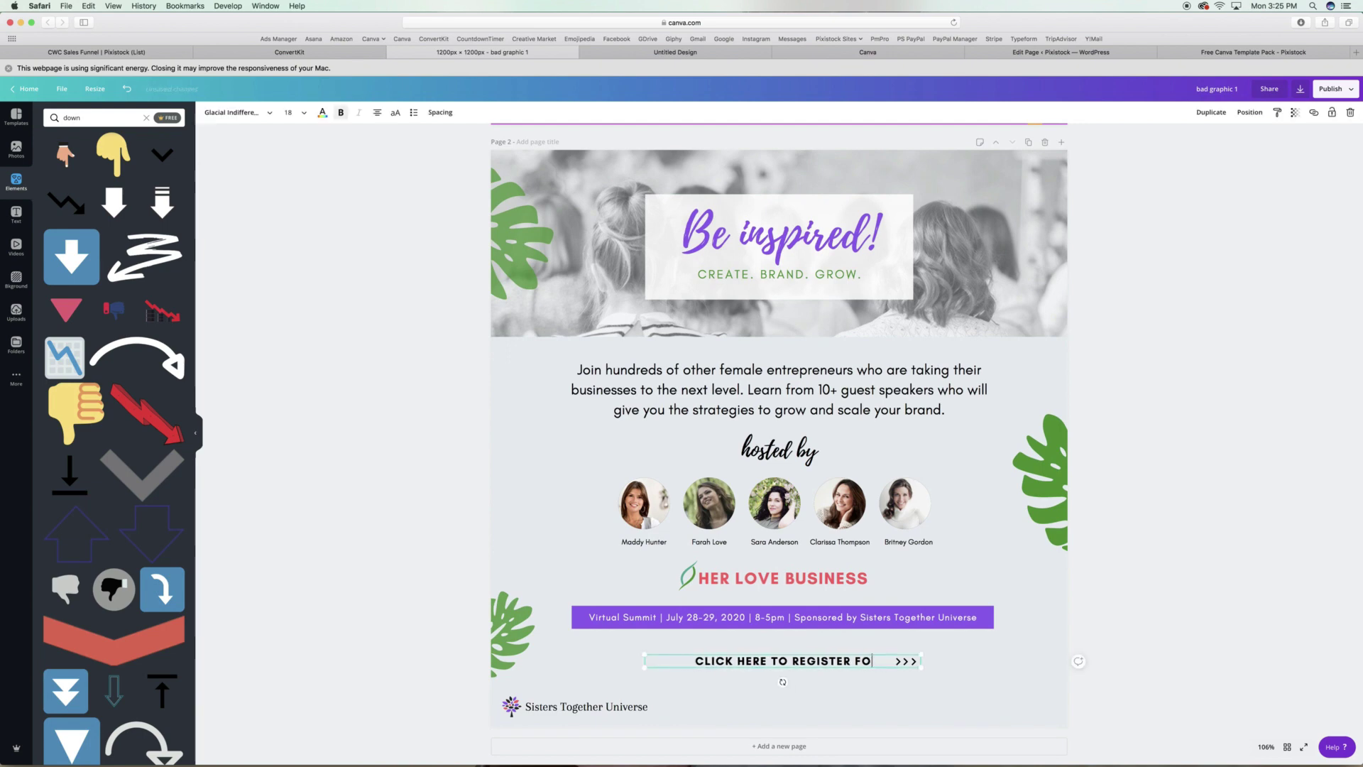
scroll(946, 669, "down", 1)
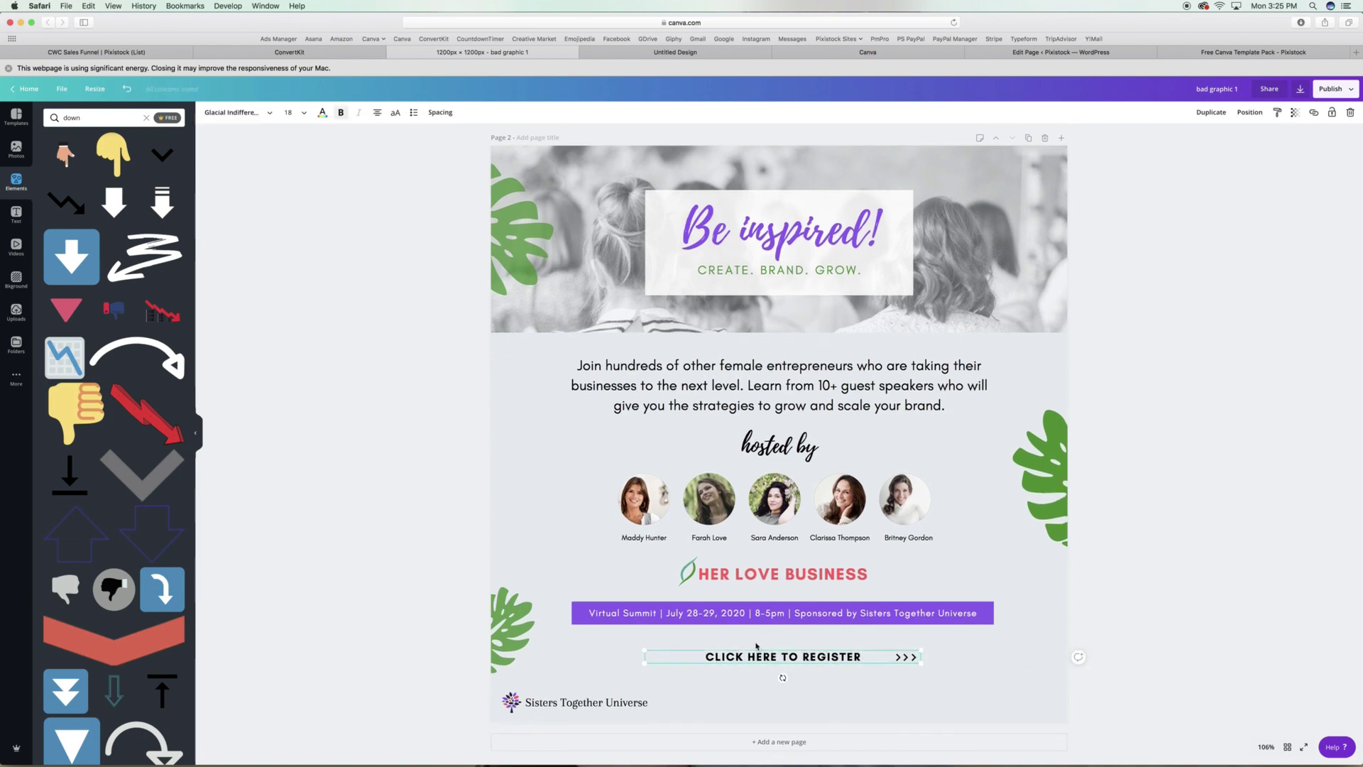
left_click_drag(902, 659, 887, 657)
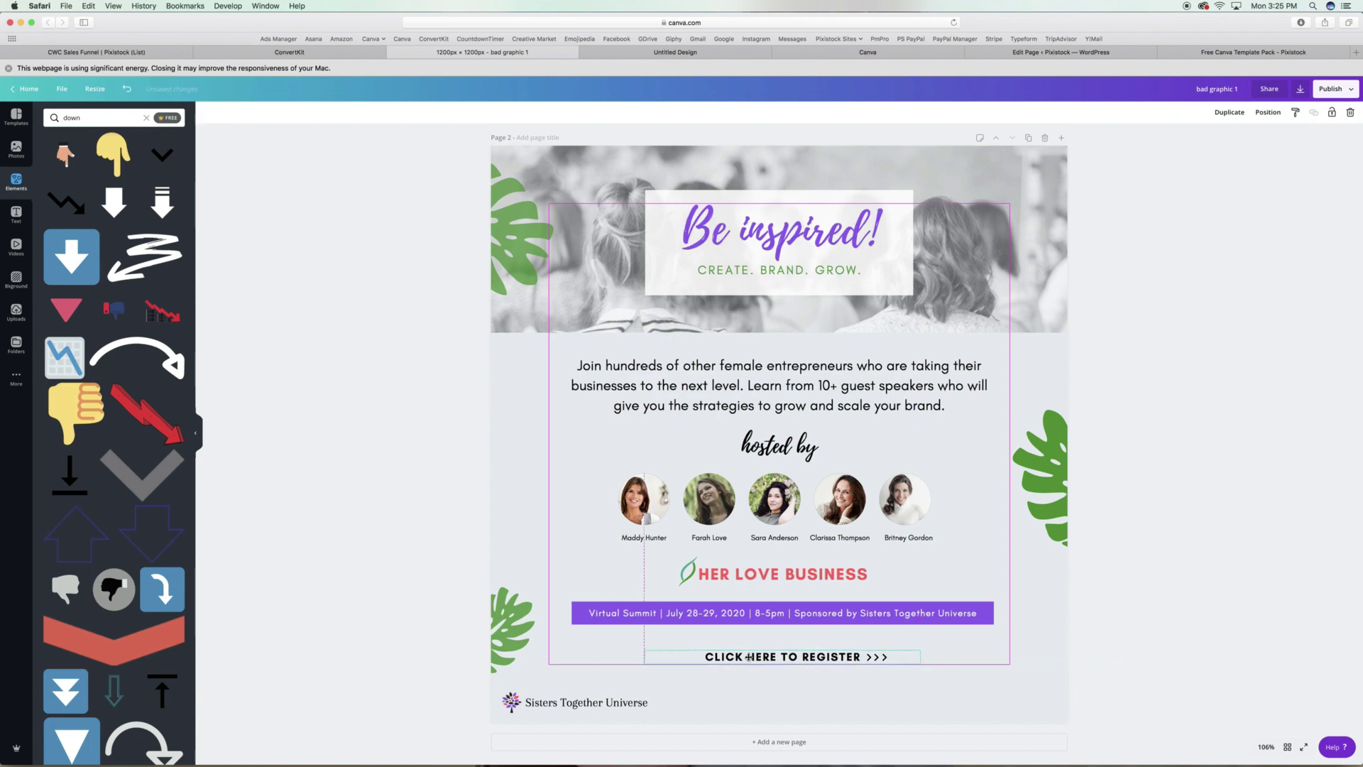
left_click(1140, 640)
scroll(472, 433, "down", 1)
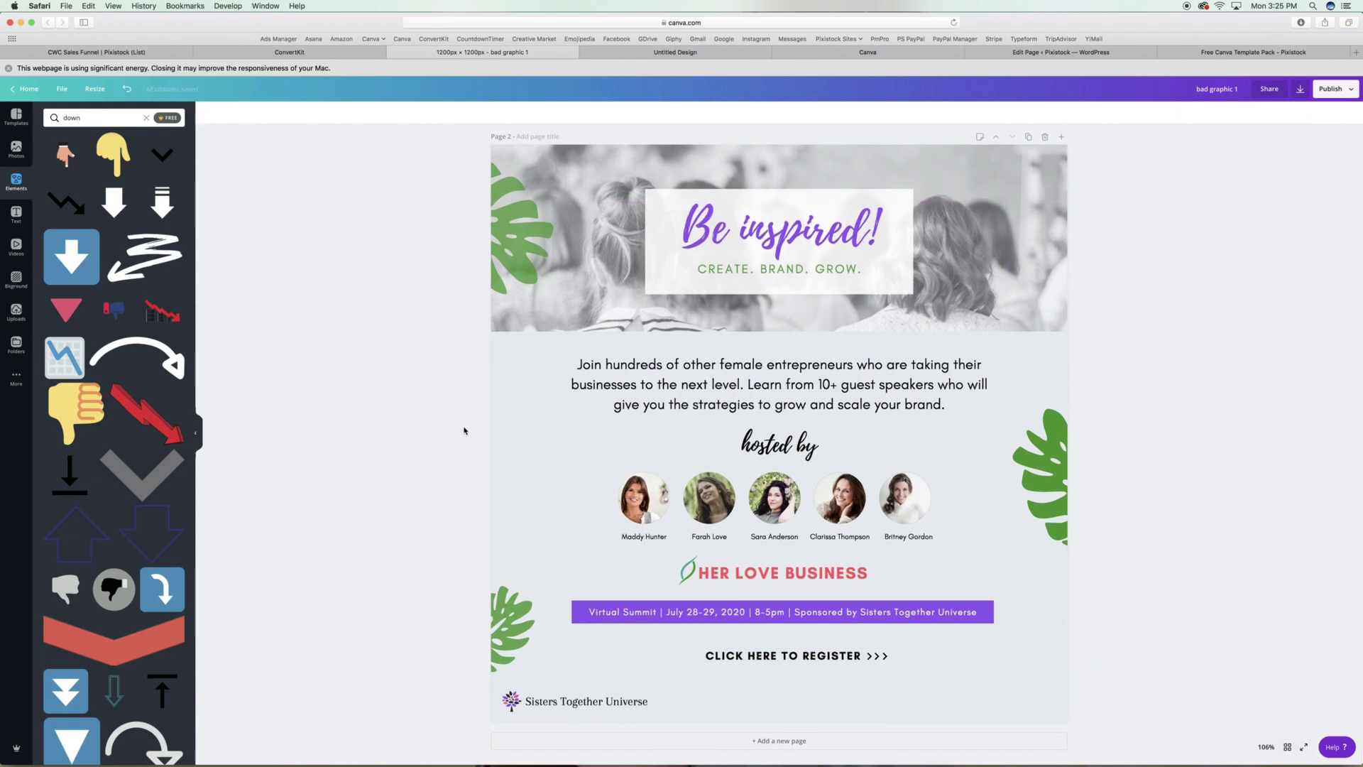
left_click_drag(780, 331, 807, 334)
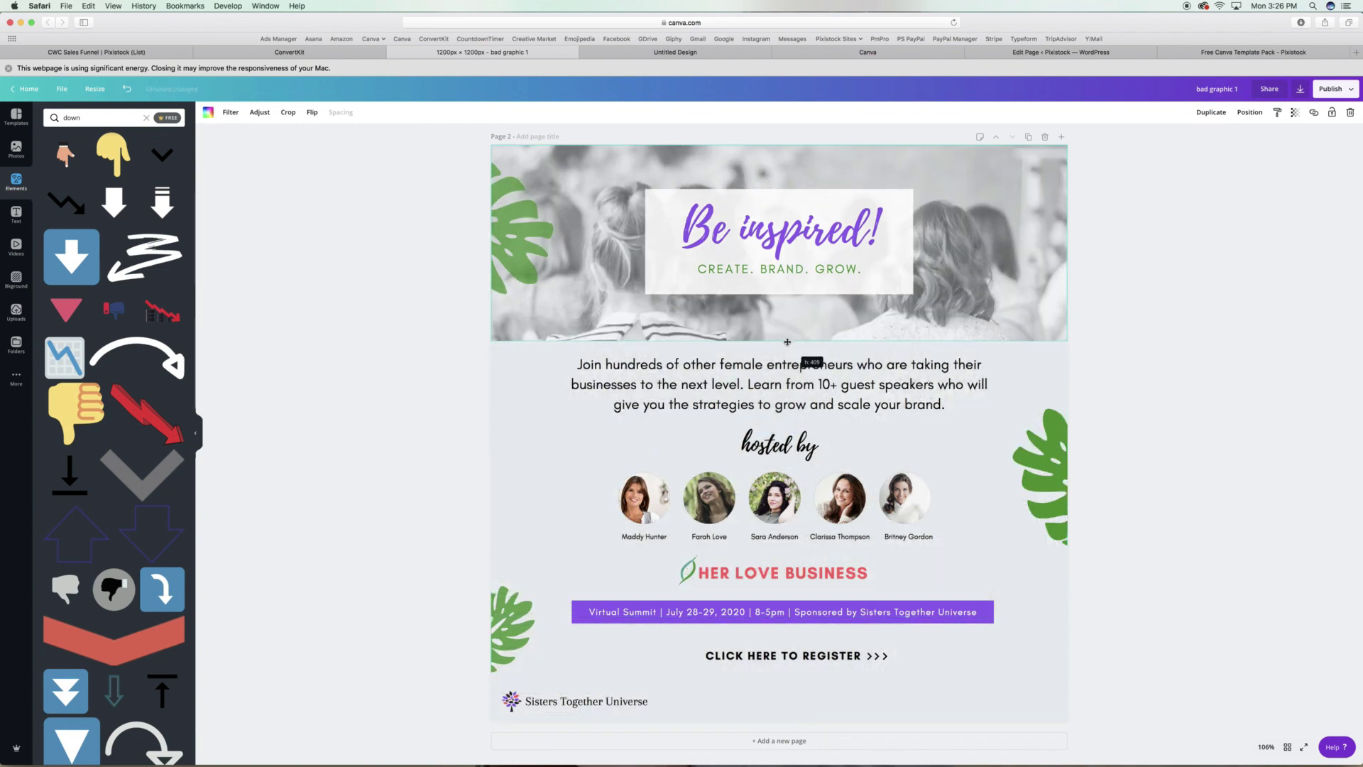
Add a white speech-bubble shape over the header and send it behind the text.
left_click(809, 305)
left_click(146, 117)
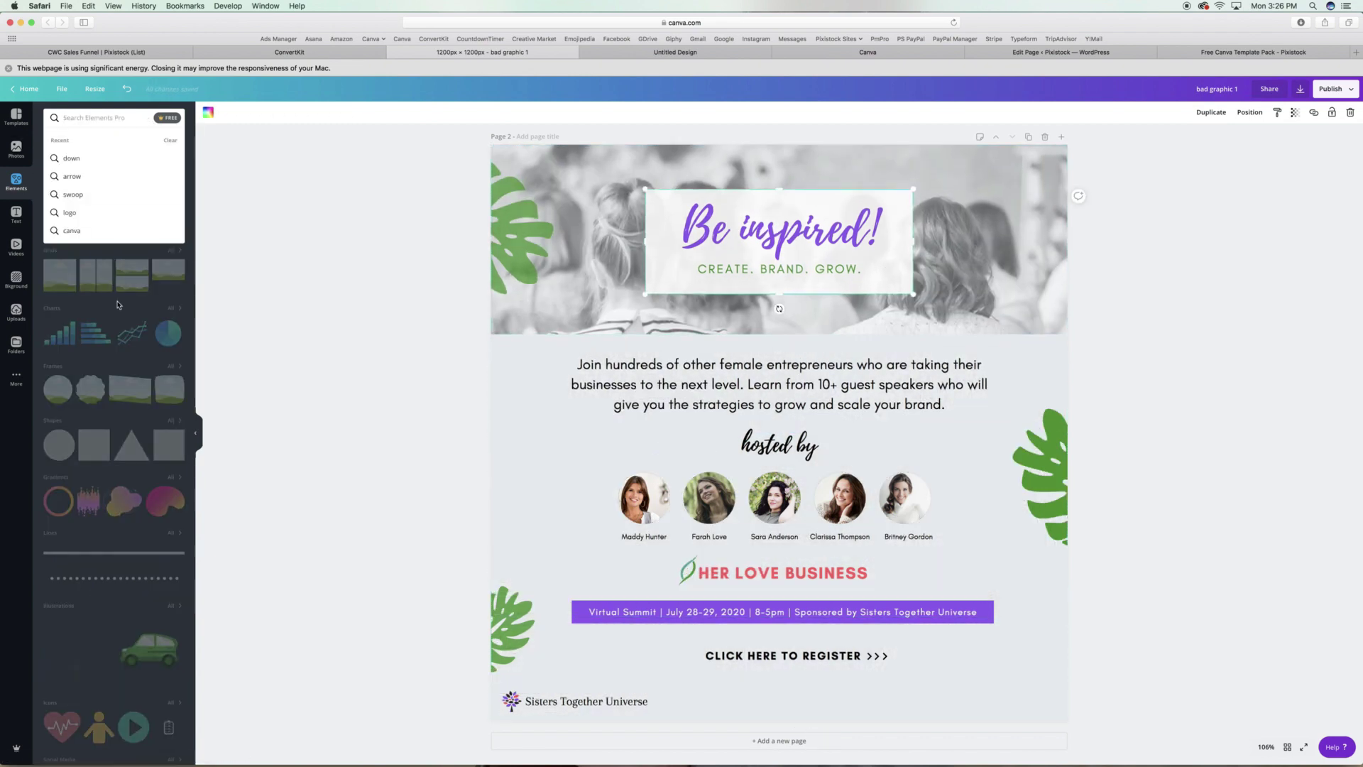
left_click(141, 398)
scroll(137, 424, "down", 20)
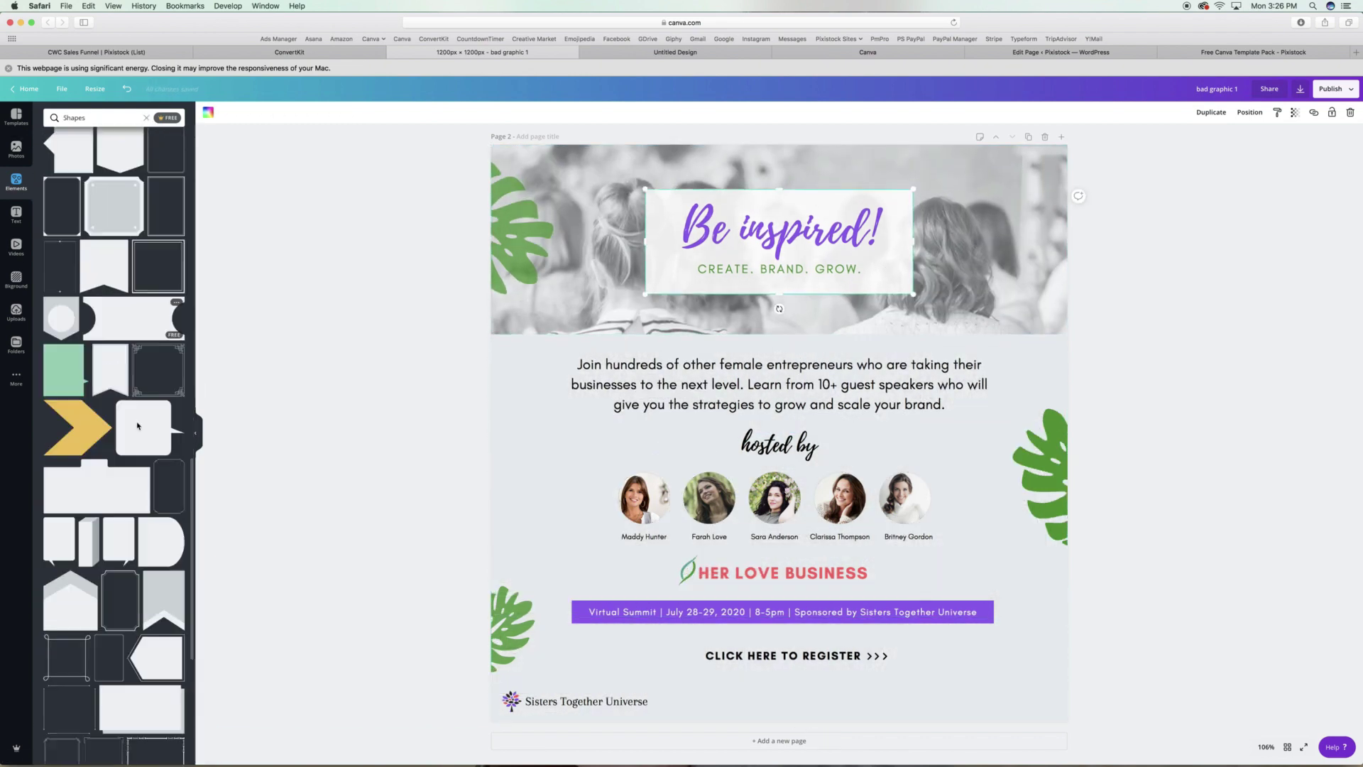
scroll(137, 425, "down", 15)
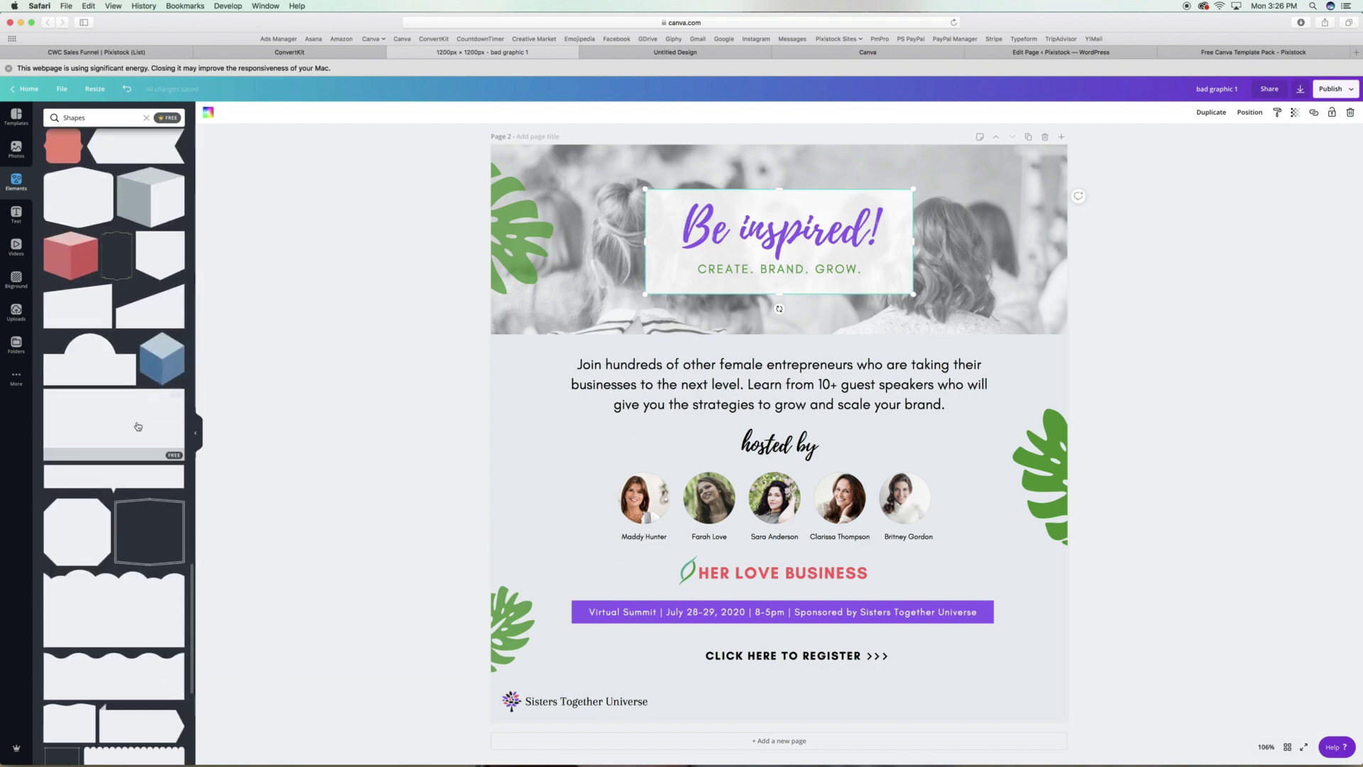
scroll(137, 426, "down", 15)
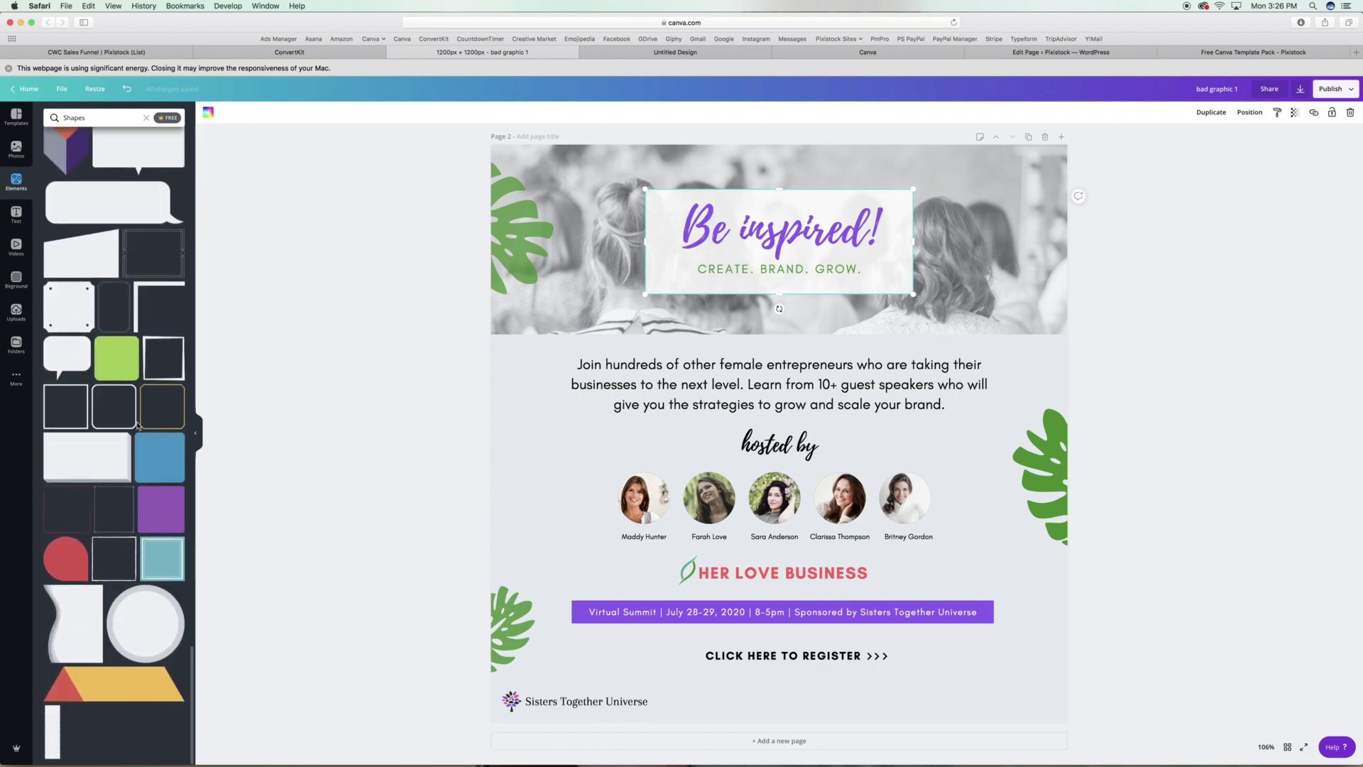
left_click(137, 426)
left_click_drag(781, 231, 782, 357)
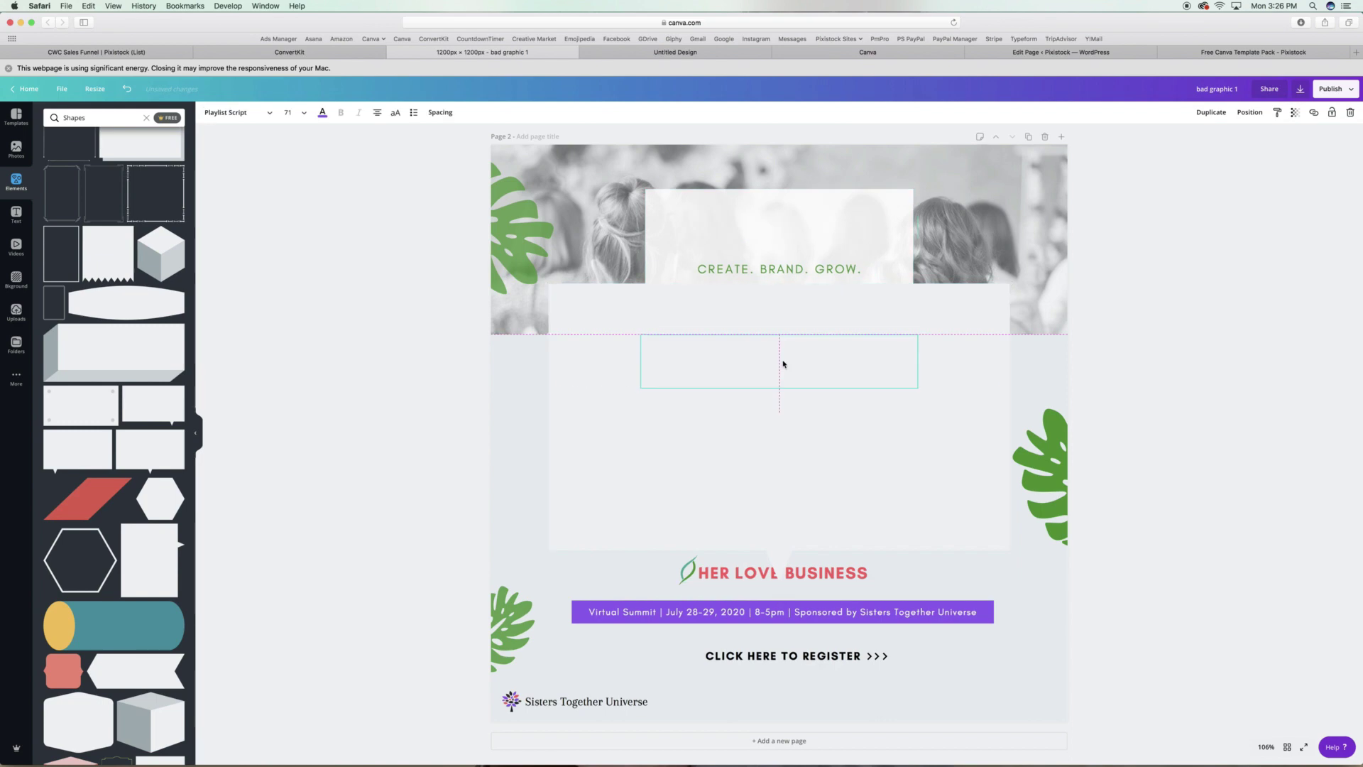
left_click(781, 358)
left_click(1249, 112)
left_click(1225, 143)
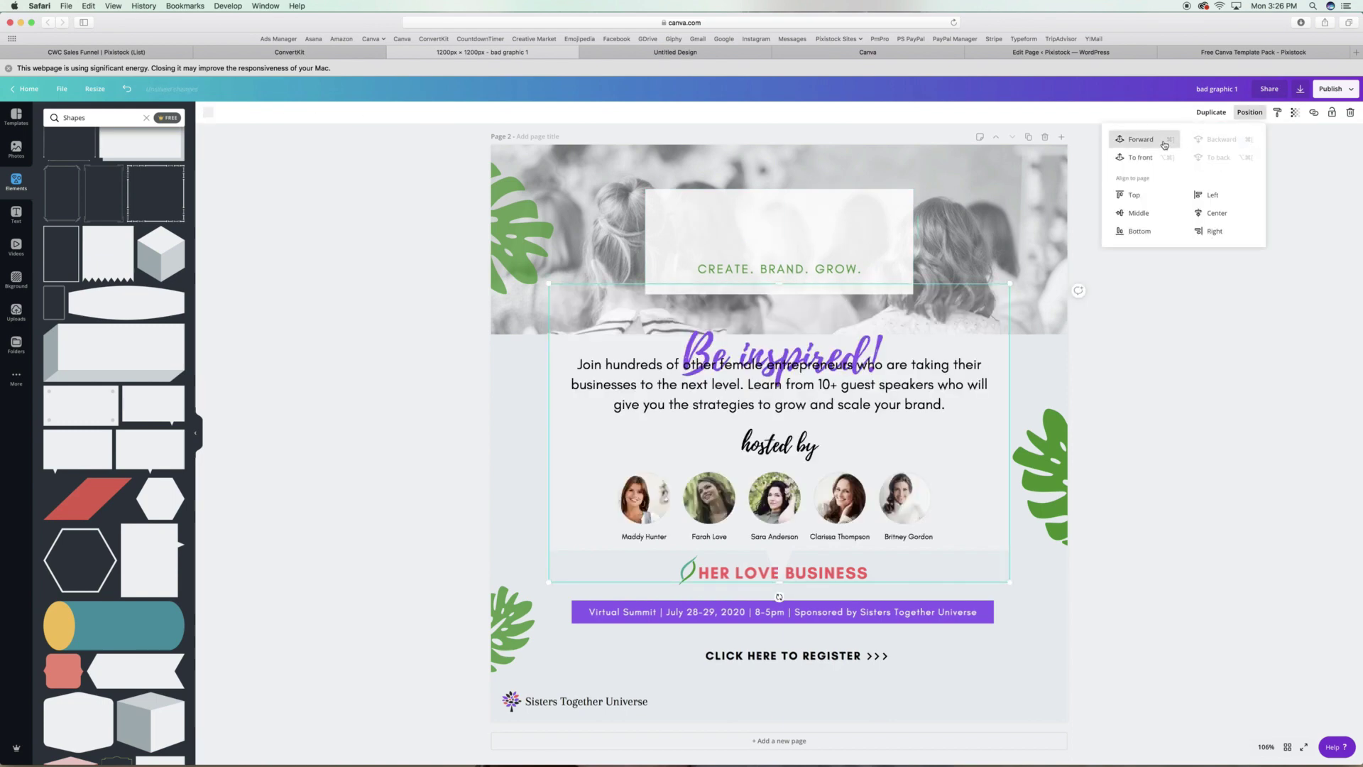
Shrink the white card to fit the header and centre it with the title.
left_click(774, 249)
key("super+z")
key("super+z")
key("super+z")
key("super+z")
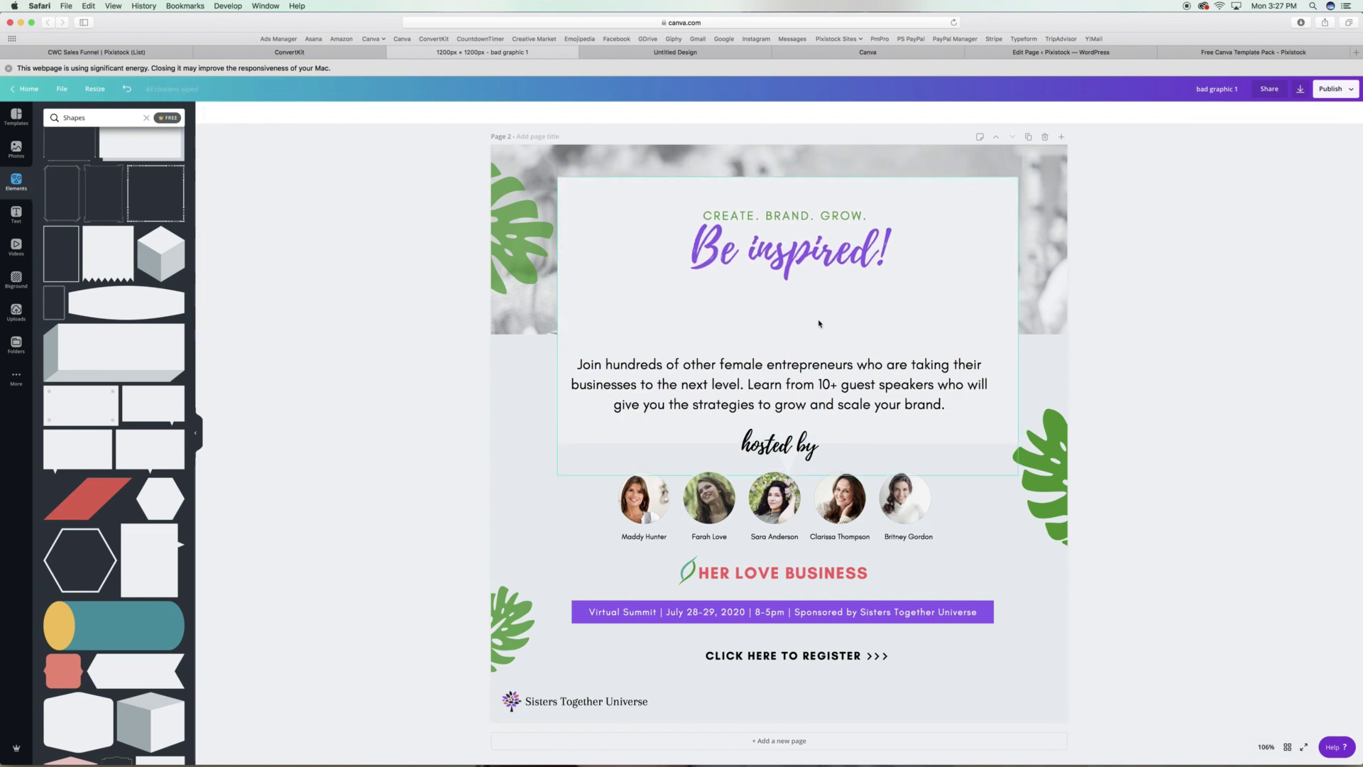
key("super+z")
left_click_drag(558, 179, 814, 196)
left_click(827, 219, "shift")
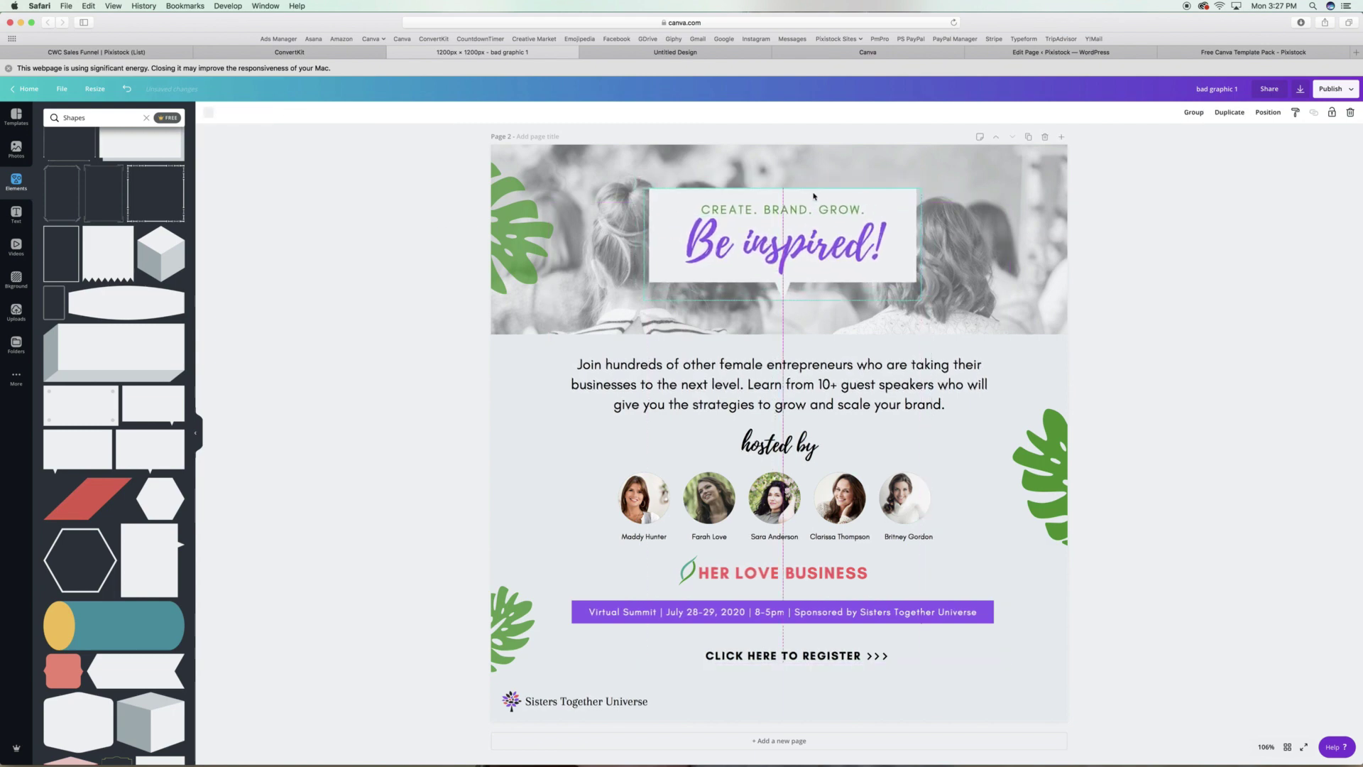
Retype the headline as 'Sisters Summit' and align the tagline beneath it.
double_click(837, 248)
type("Sisters Summit")
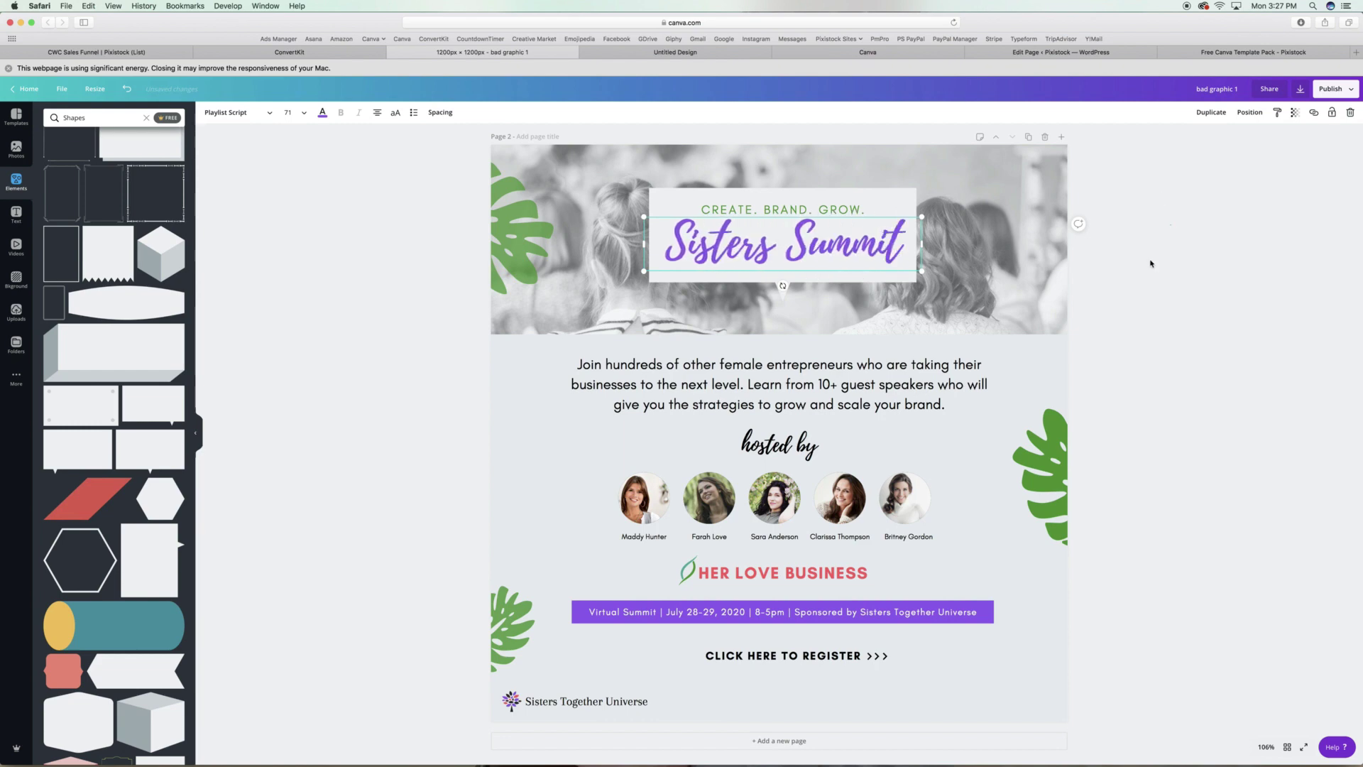
left_click_drag(774, 210, 783, 265)
left_click(816, 220, "shift")
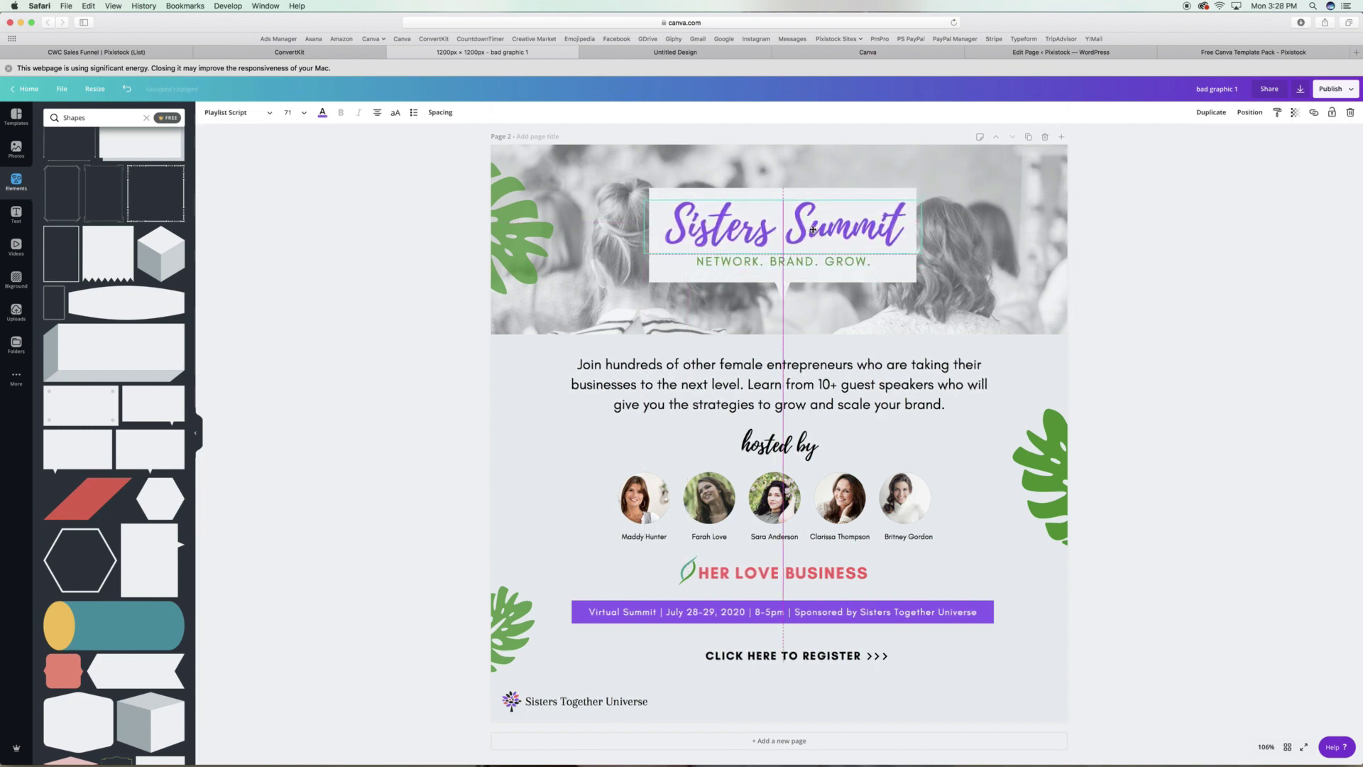
left_click(1268, 112)
left_click(249, 342)
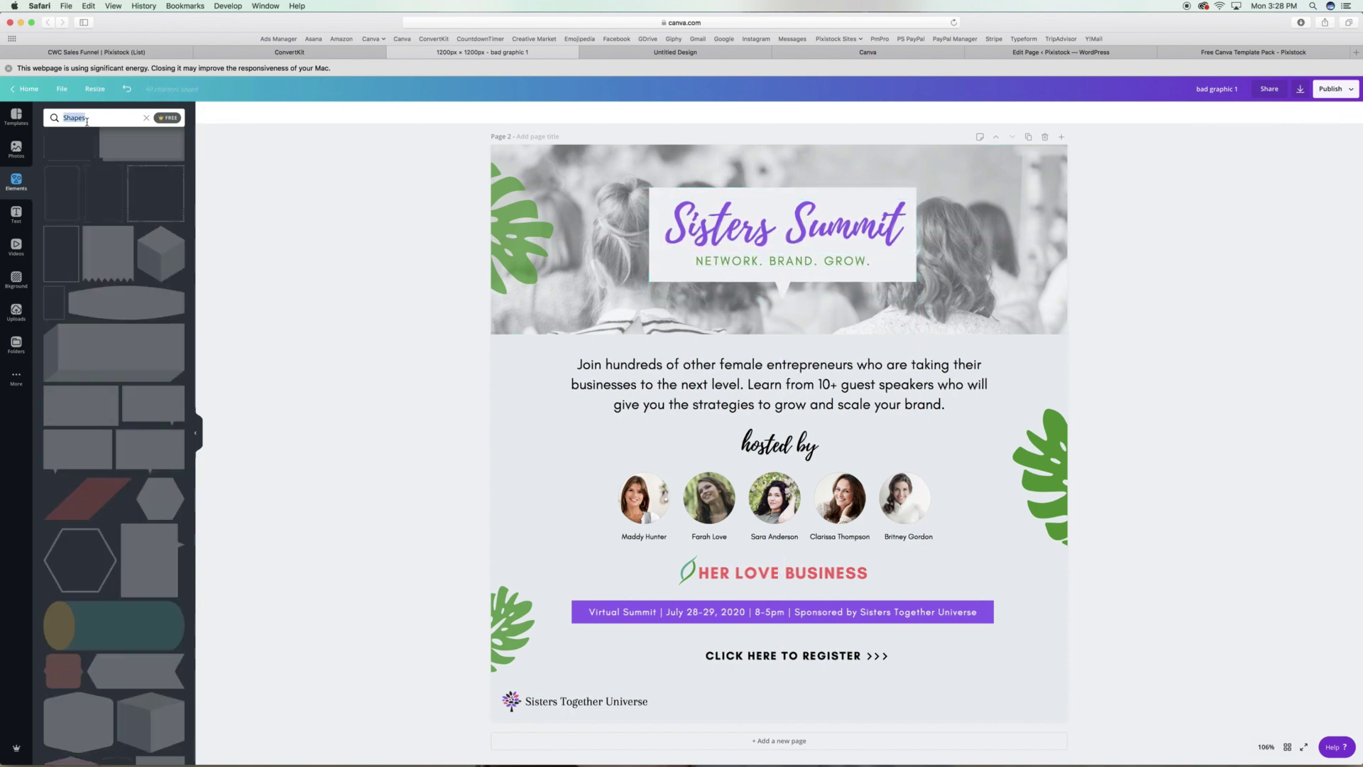
Add red brush-stroke dots on the top-left leaf and copy them to the bottom-right corner.
scroll(127, 387, "down", 3)
scroll(126, 387, "down", 10)
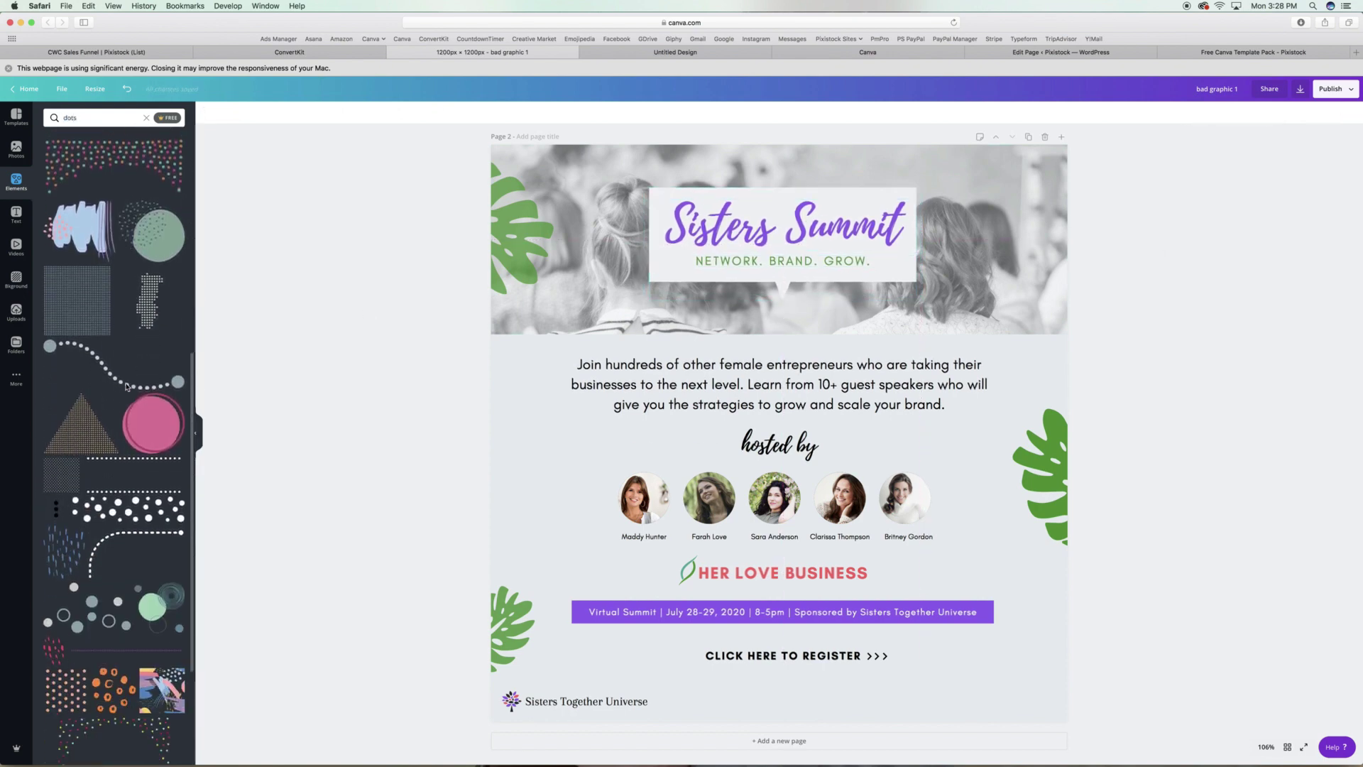
left_click(66, 653)
left_click(208, 112)
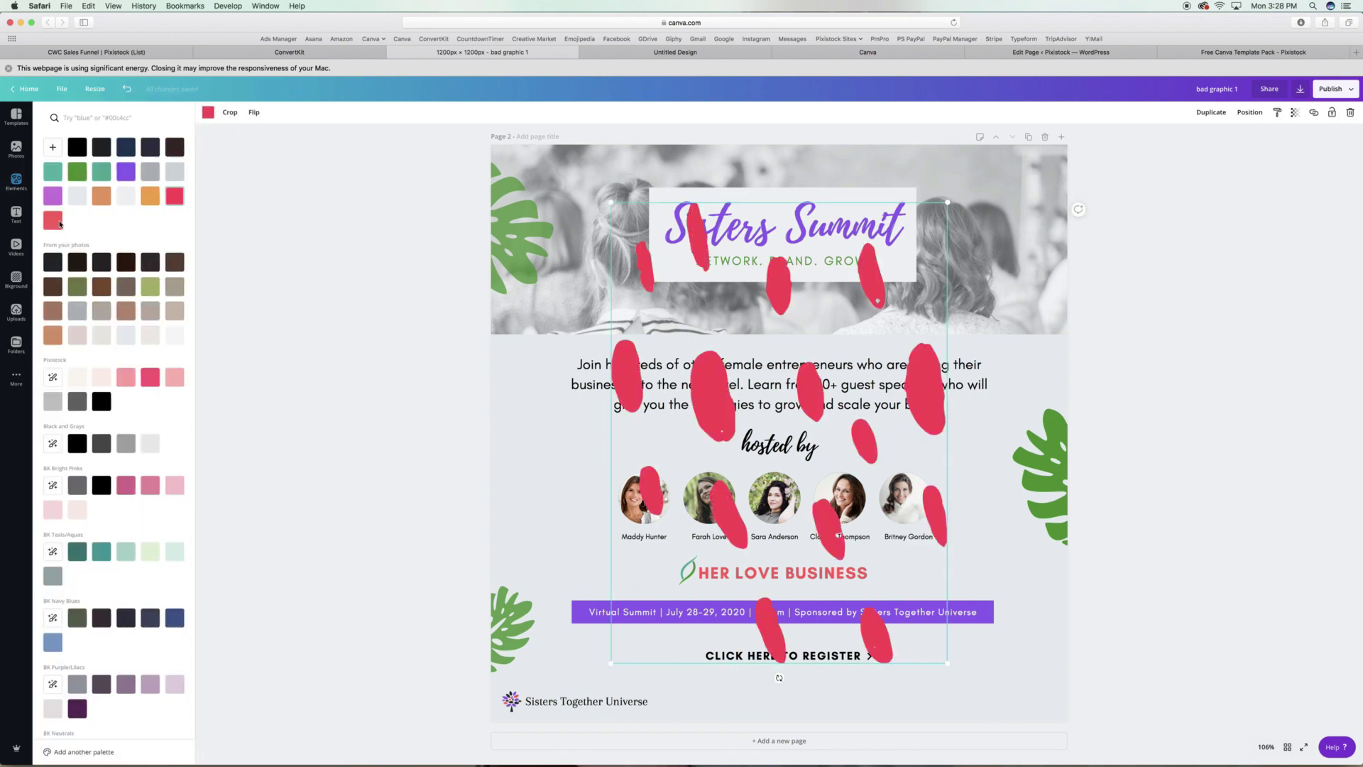
mouse_move(947, 663)
left_mouse_down()
mouse_move(664, 273)
mouse_move(531, 271)
mouse_move(561, 320)
left_mouse_up()
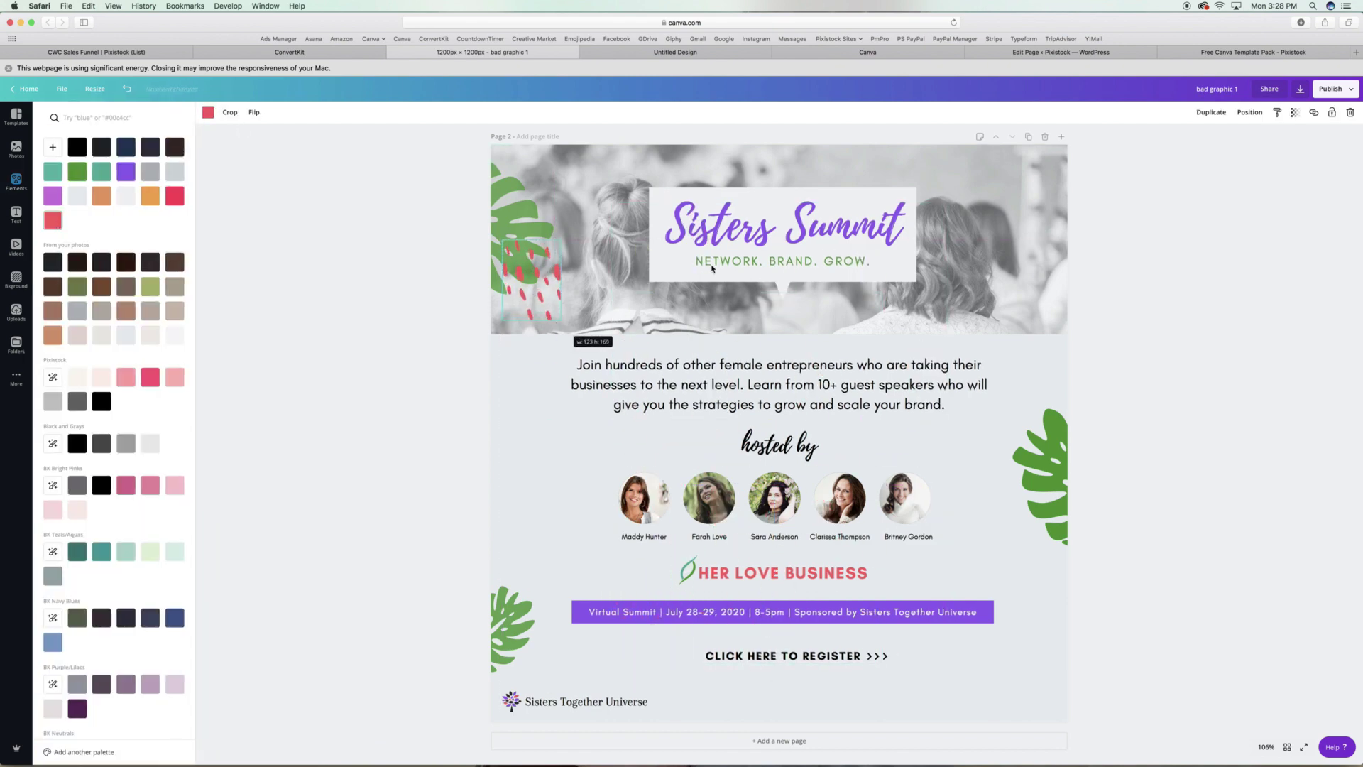
key("super+d")
left_click_drag(1059, 383, 1031, 387)
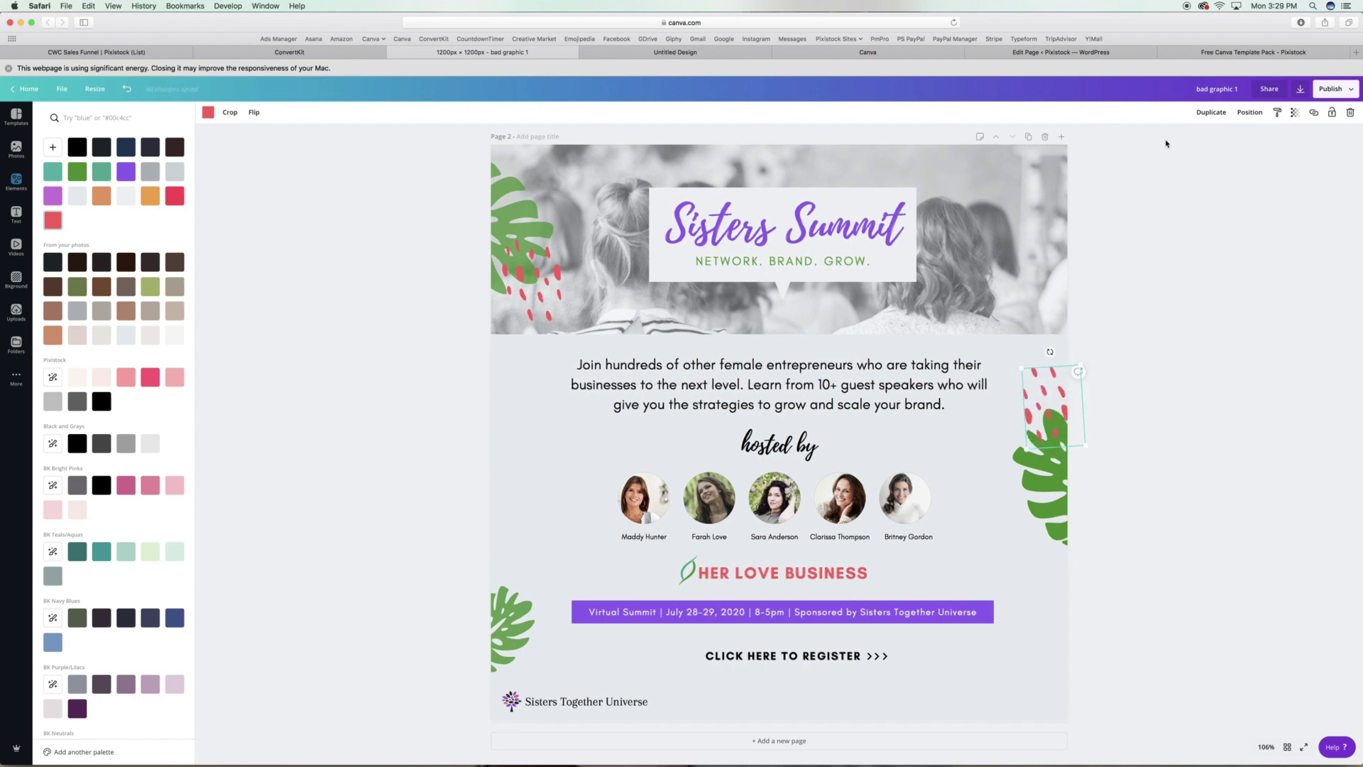
key("super+d")
left_click_drag(980, 566, 1015, 685)
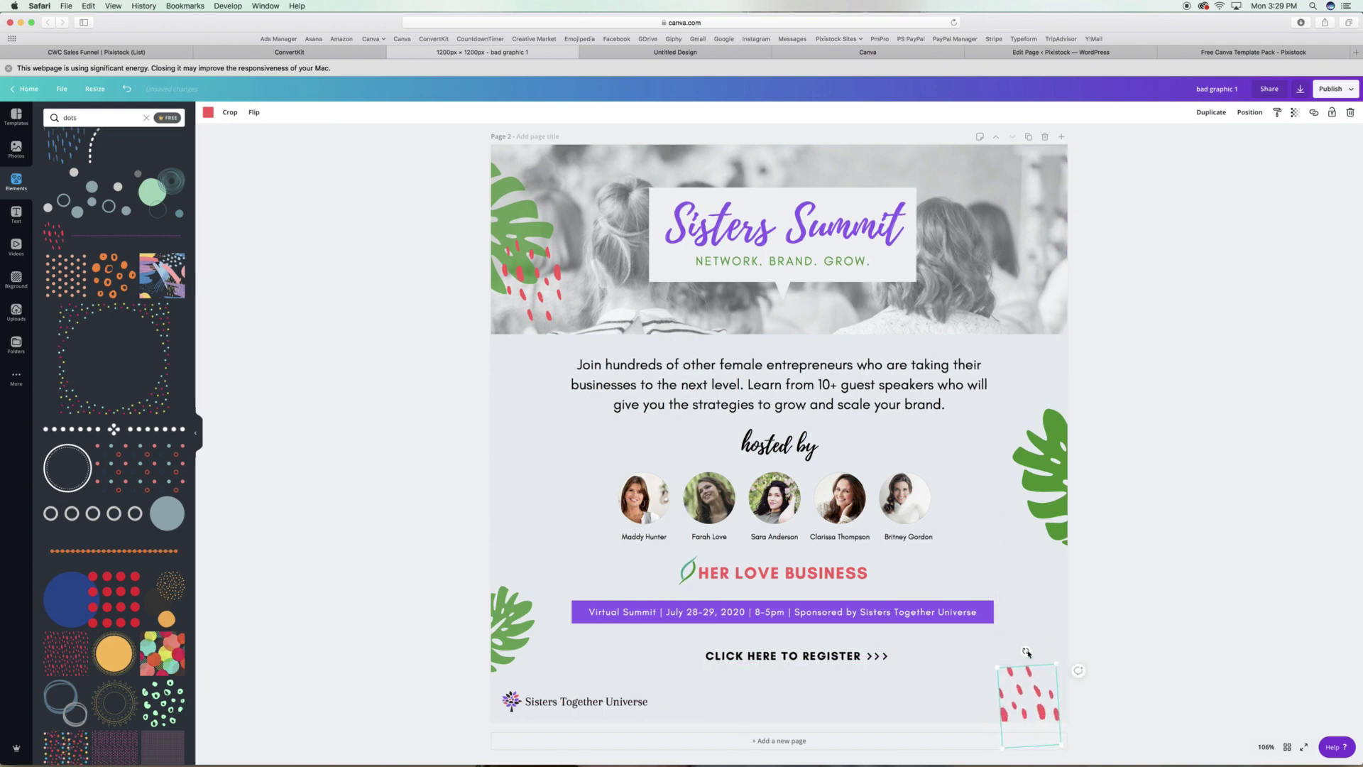
left_click(1152, 622)
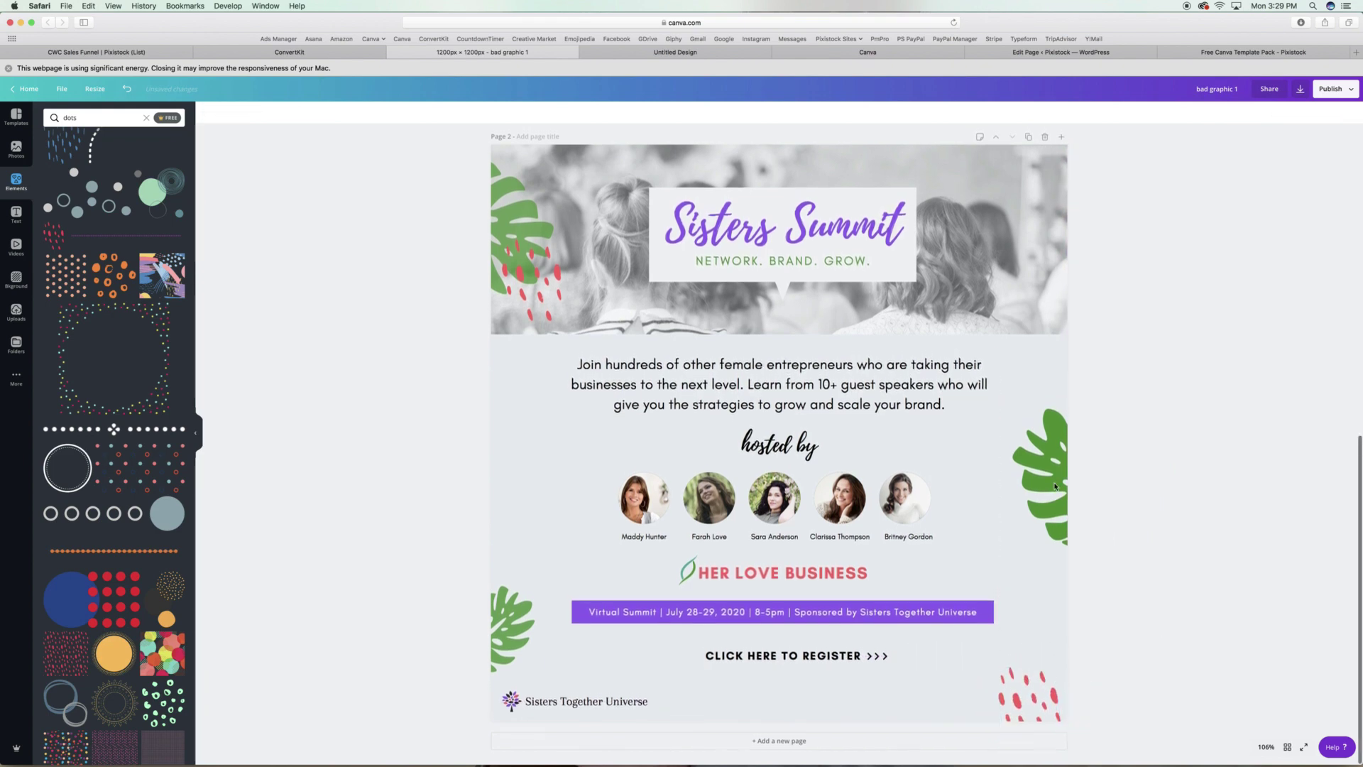
left_click_drag(53, 234, 927, 196)
key("Delete")
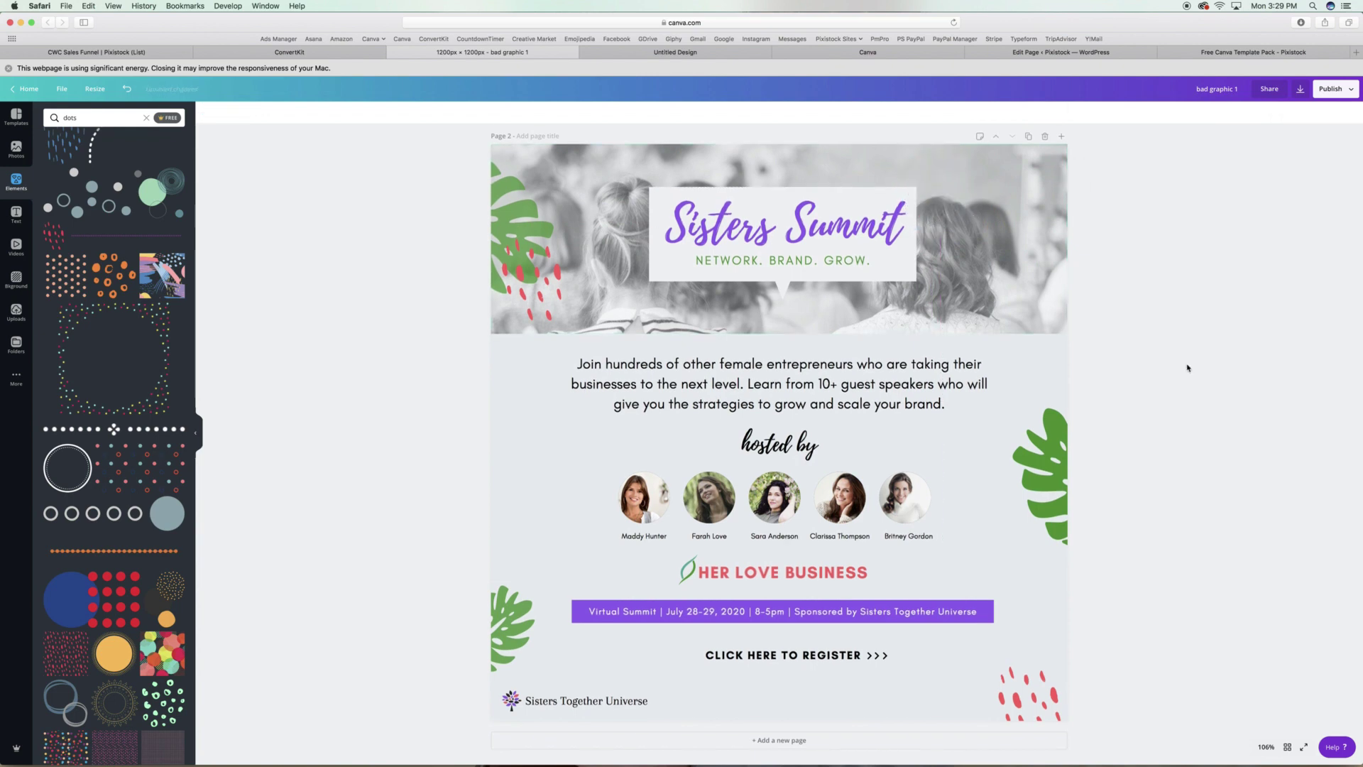
Reword the intro paragraph to say 'and get the best marketing' strategies.
left_click(959, 384)
left_click(440, 112)
left_click_drag(489, 144, 492, 145)
left_click(405, 391)
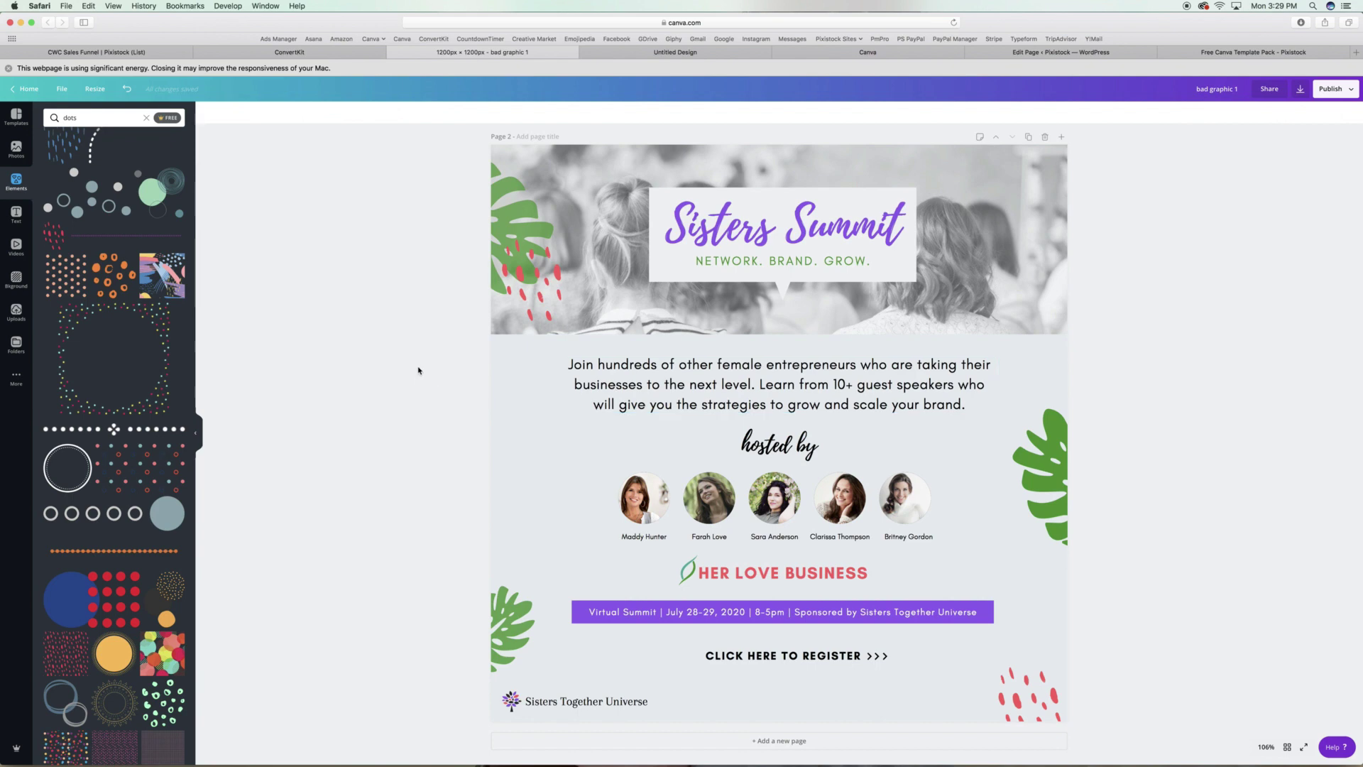
double_click(969, 384)
type("and get the best marketing")
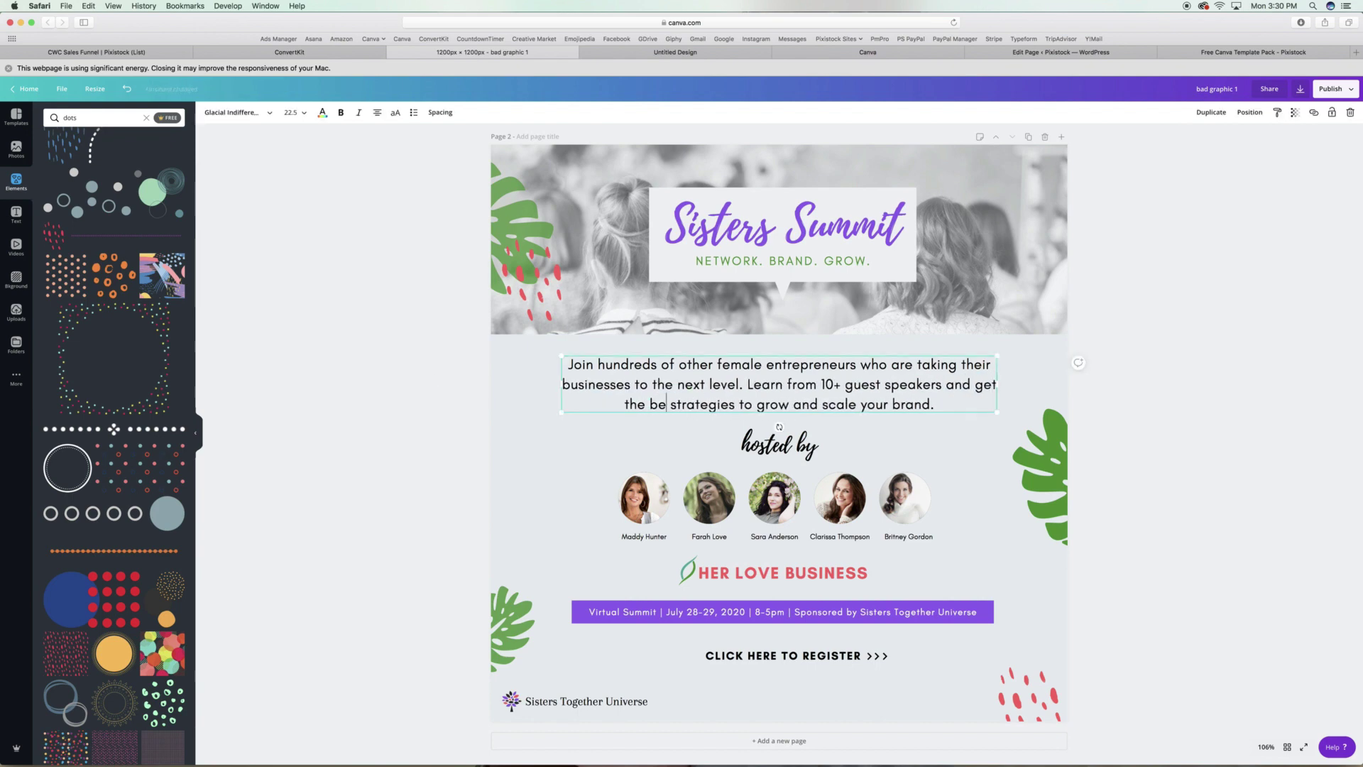
key("Escape")
Nudge the right monstera leaf further onto the page.
left_click_drag(1048, 458, 1029, 456)
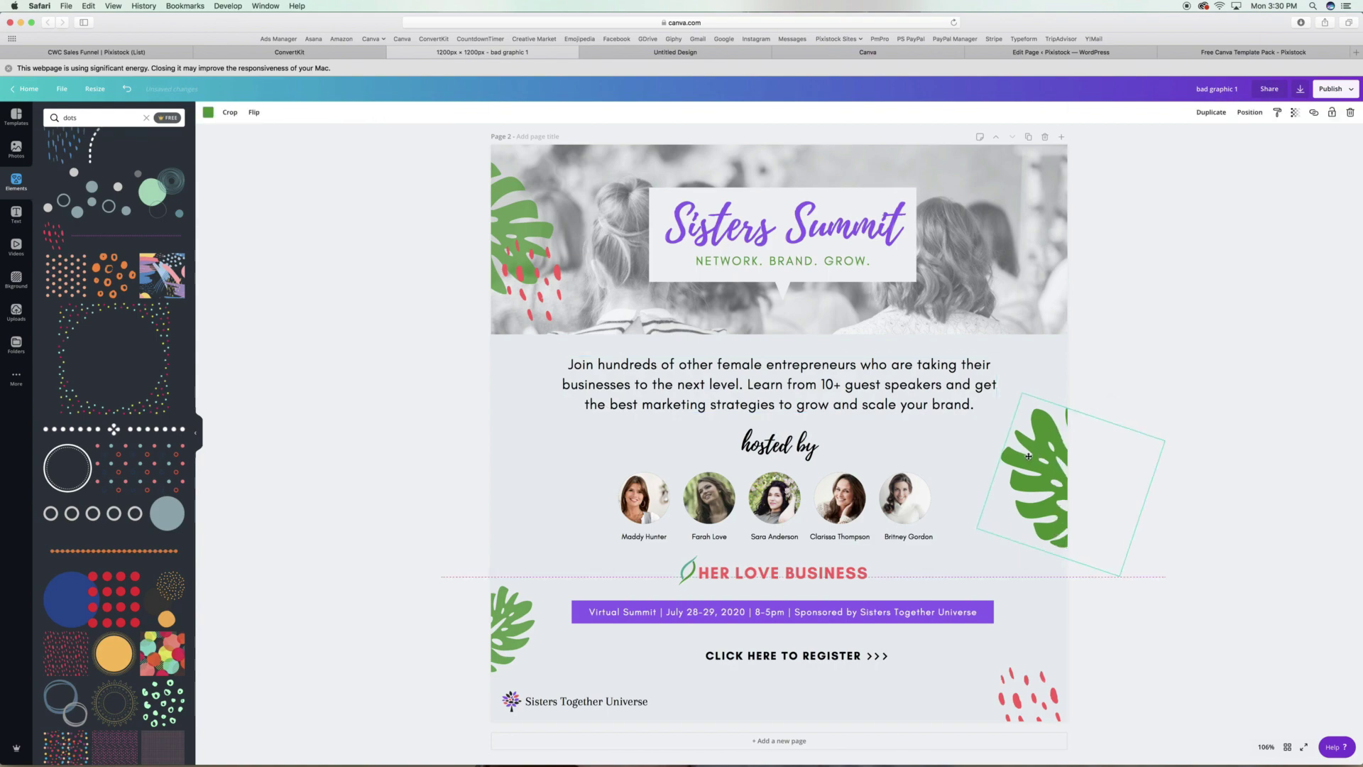
scroll(1207, 371, "up", 10)
scroll(1207, 370, "down", 10)
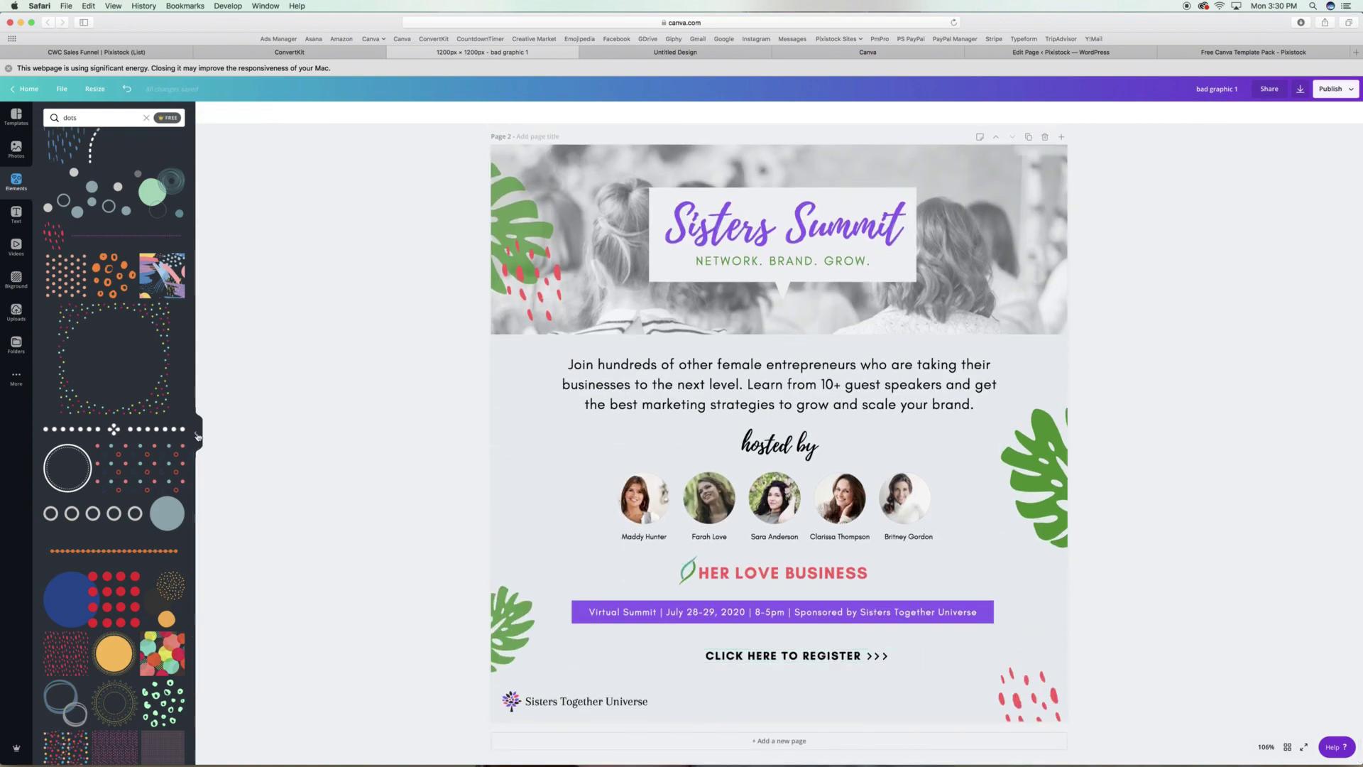
Present the design full-screen and advance to the Sisters Summit page.
left_click(198, 436)
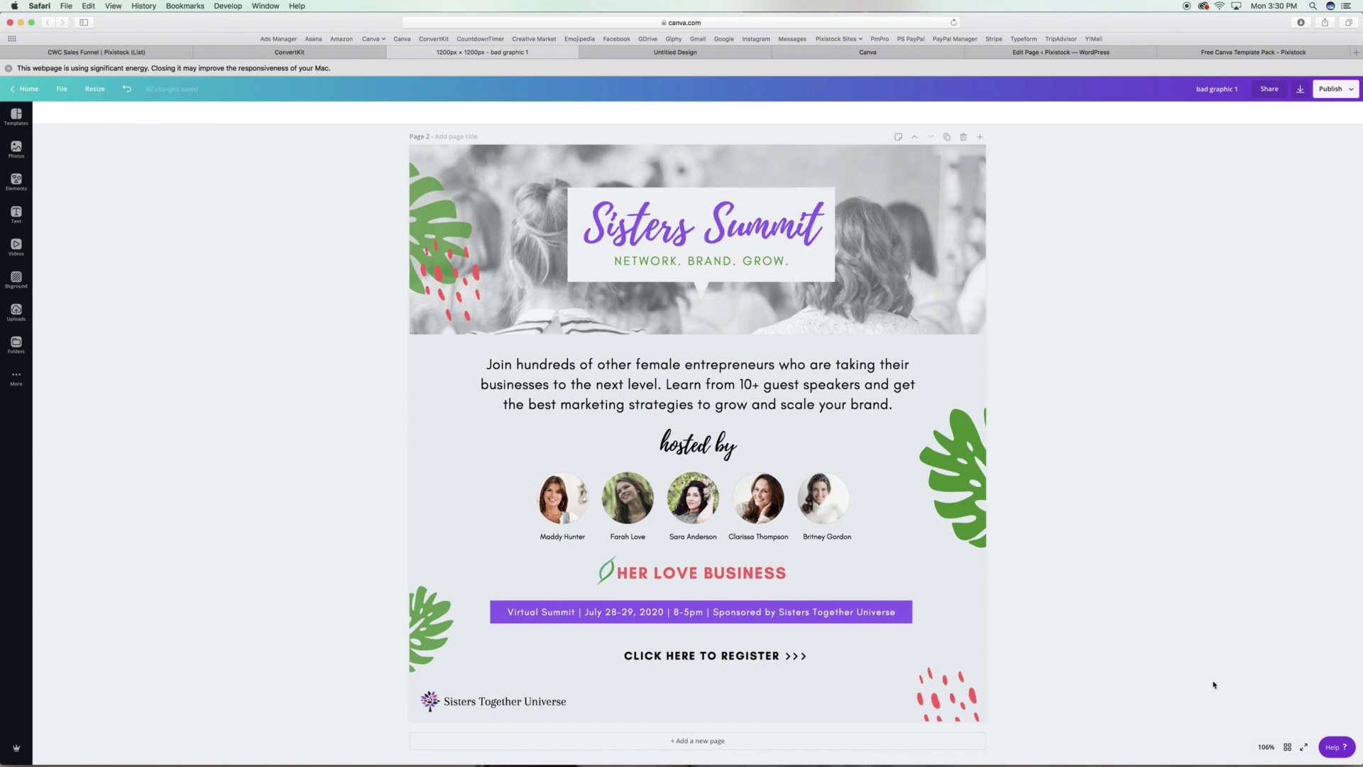
left_click(1287, 747)
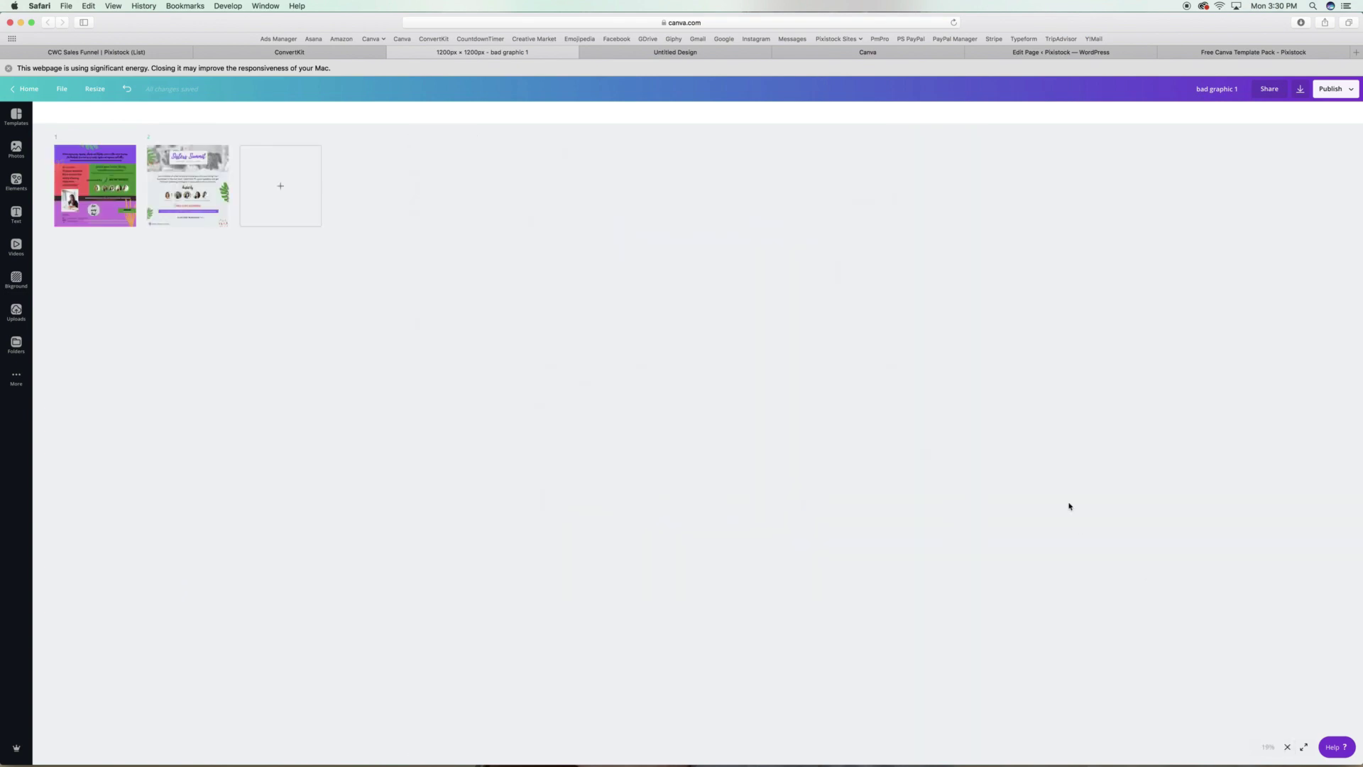
key("super+alt+p")
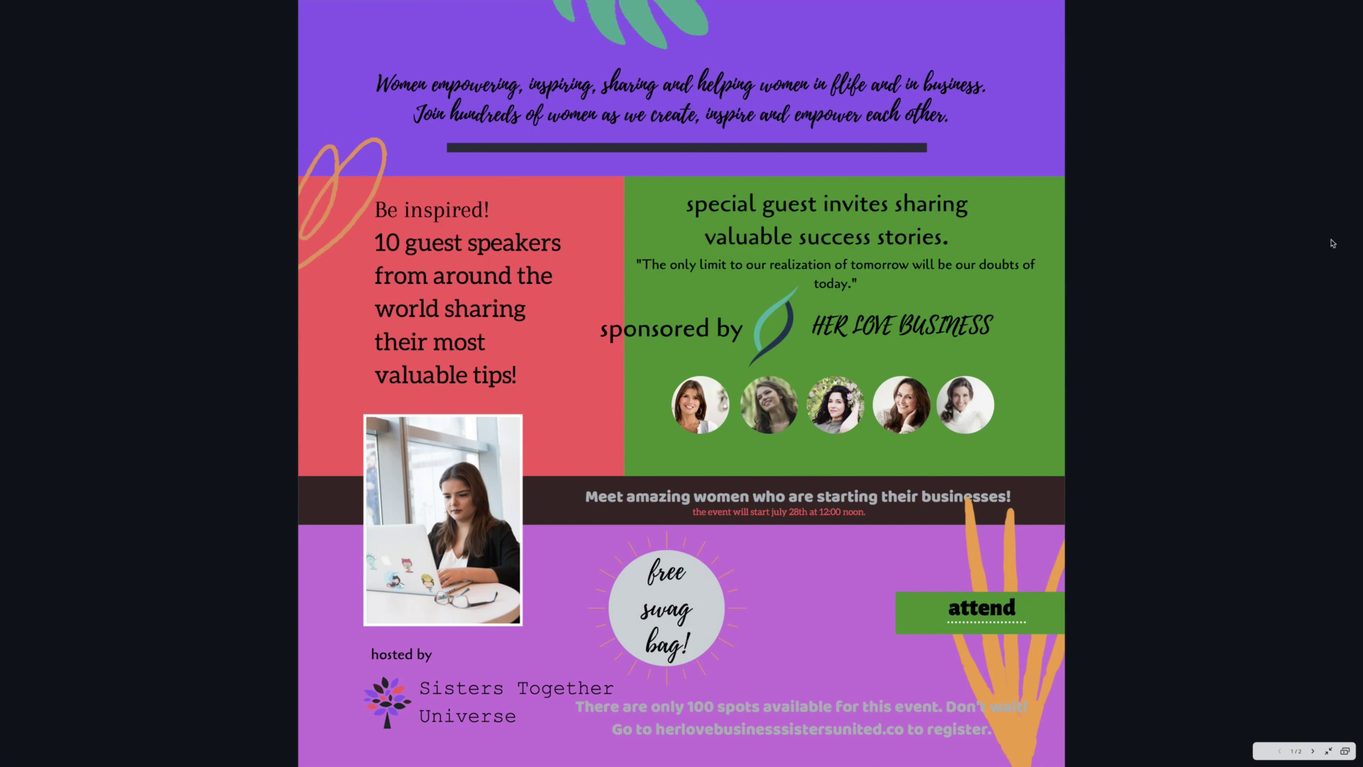
key("Right")
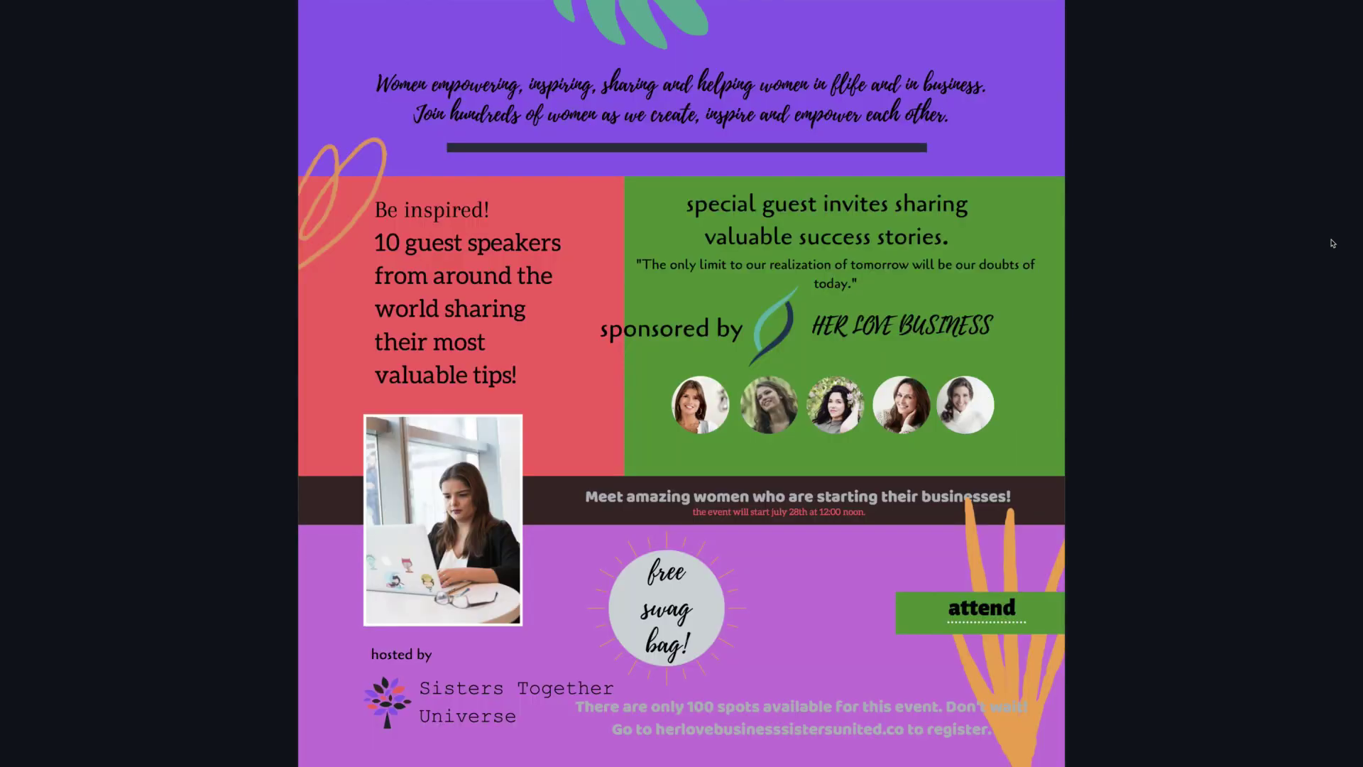
key("Right")
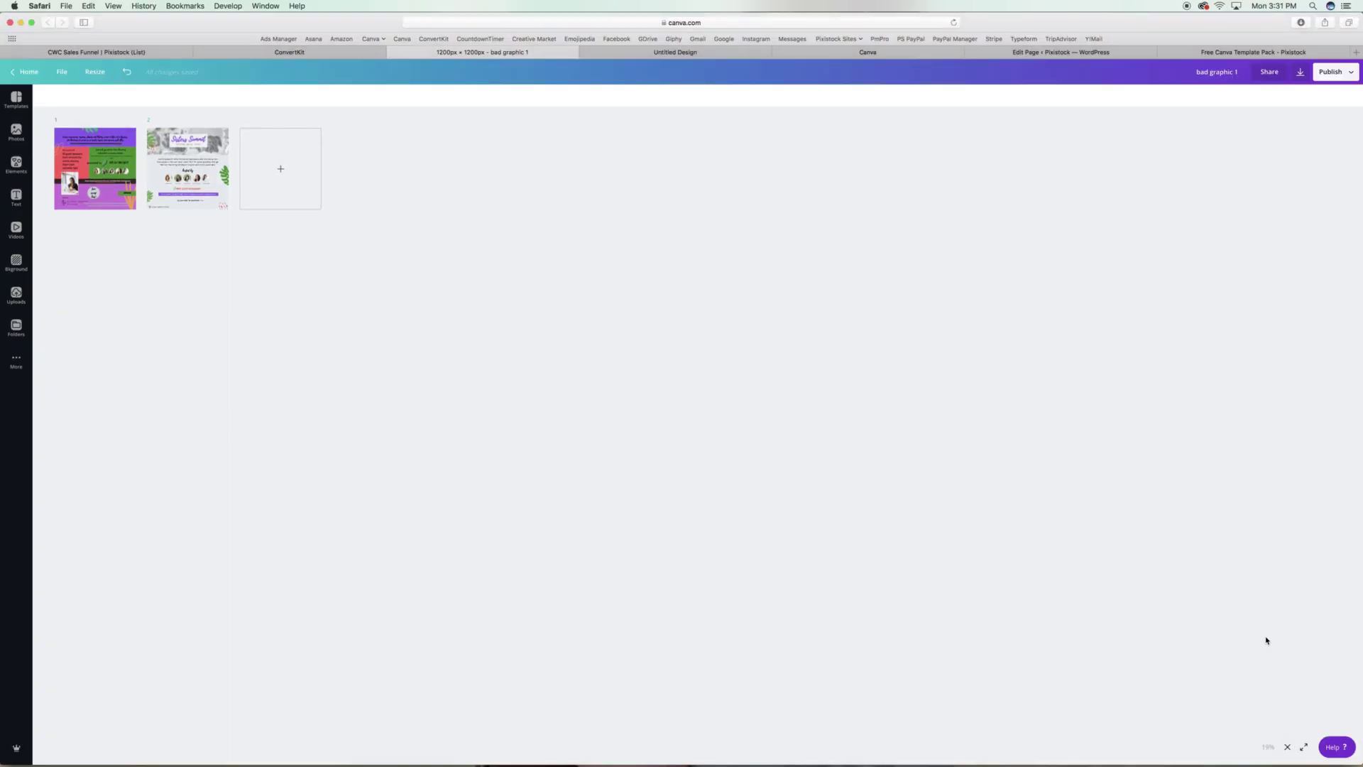
Open the Sisters Summit page 2 thumbnail in the editor.
double_click(200, 169)
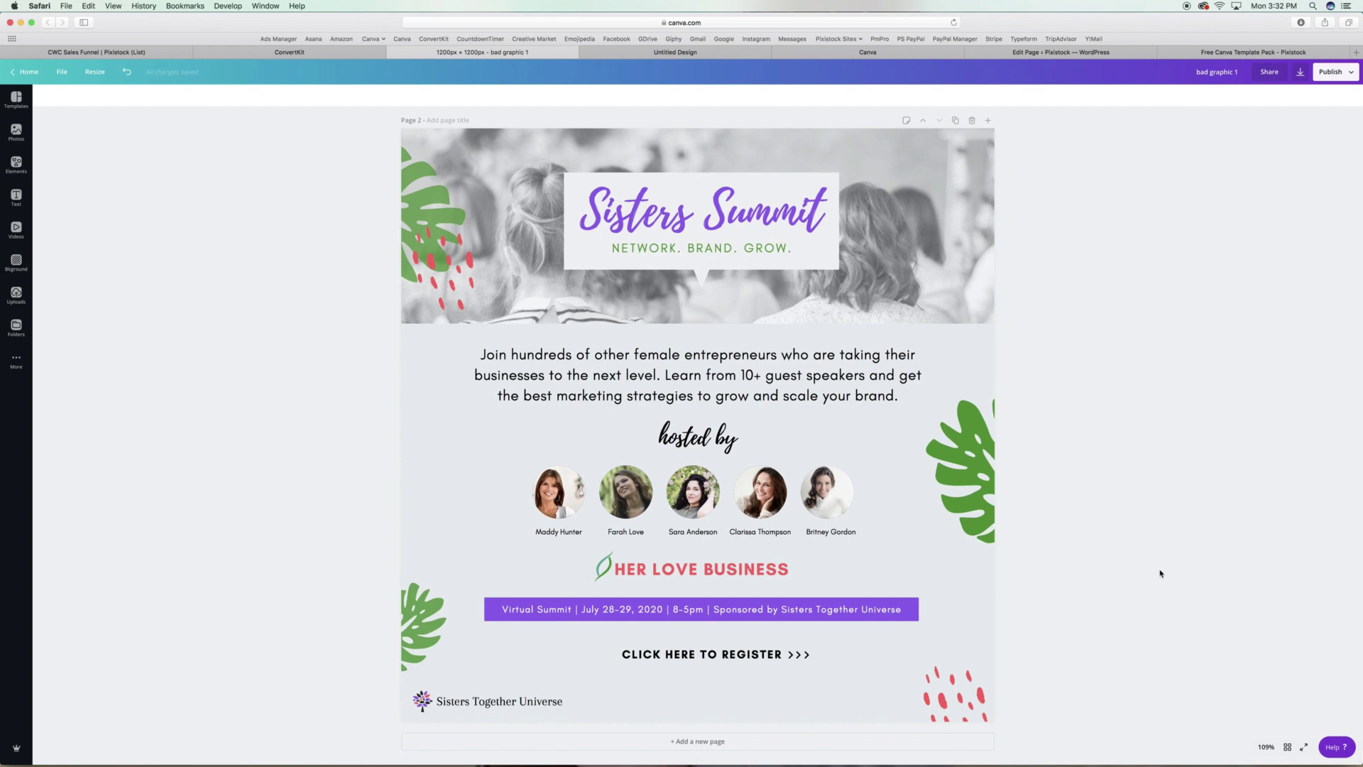